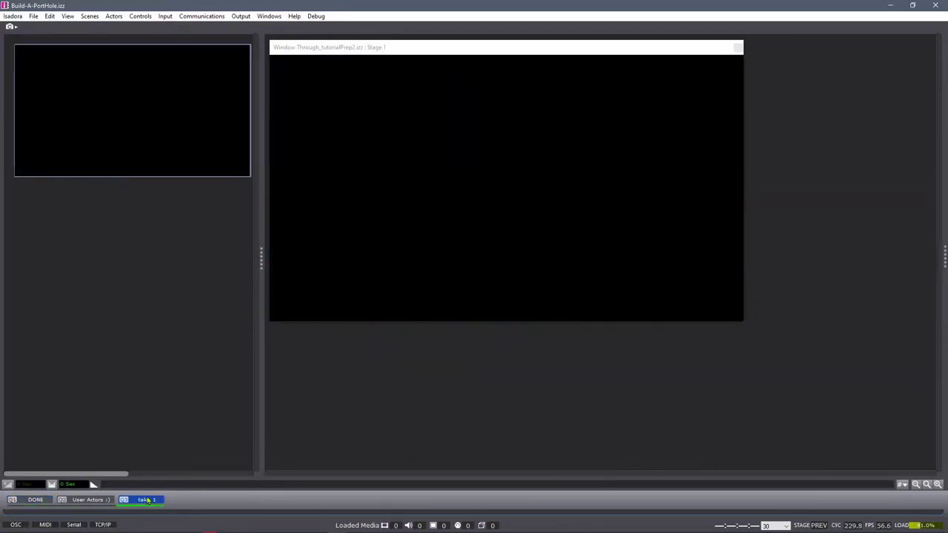
- Hide the stage output window with Ctrl+G, leaving the empty 'take 1' scene in view
key("ctrl+g")
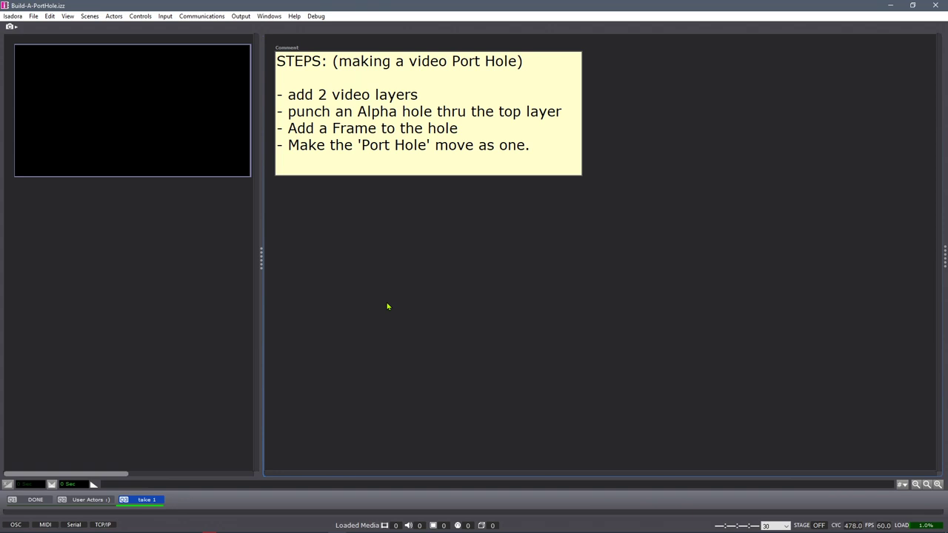
- Add stars.avi to the scene as a Movie Player feeding a Projector
key("ctrl+shift+m")
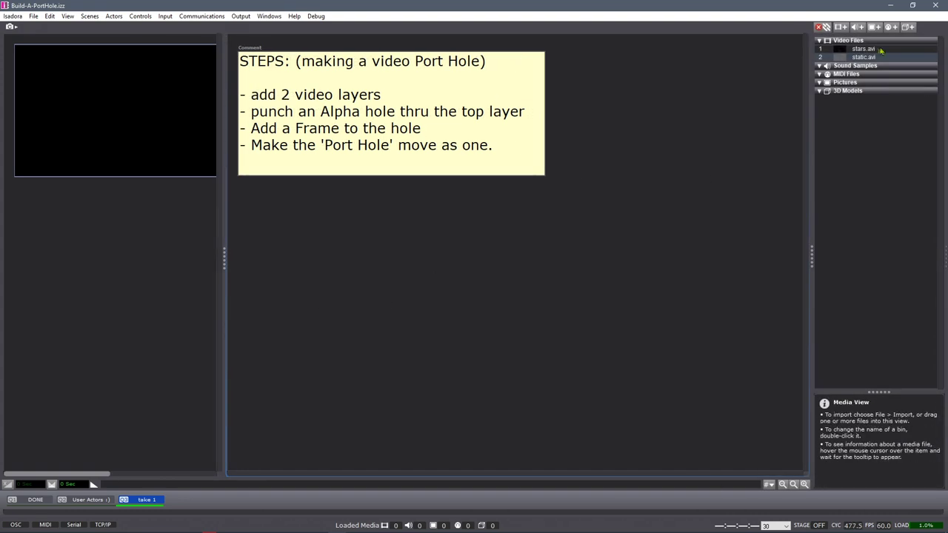
left_click_drag(862, 48, 303, 219)
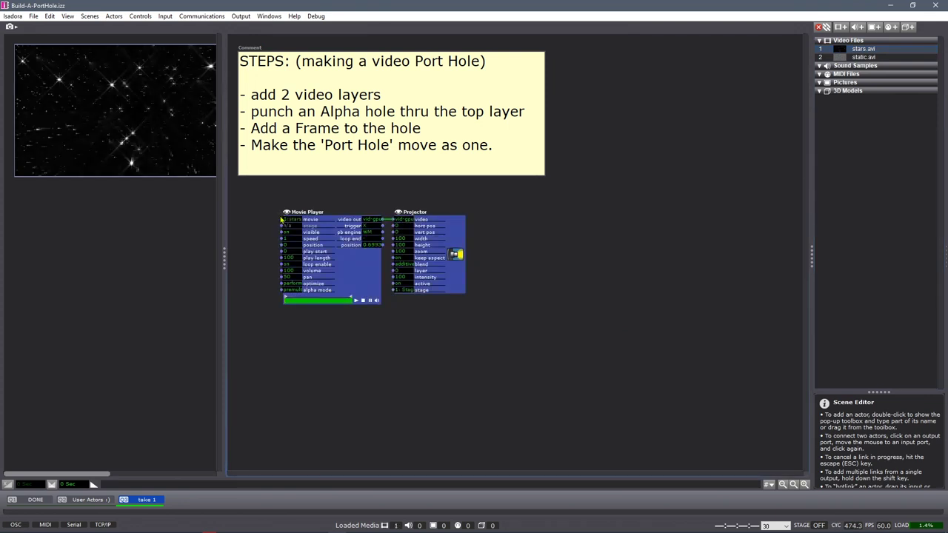
left_click_drag(456, 237, 655, 237)
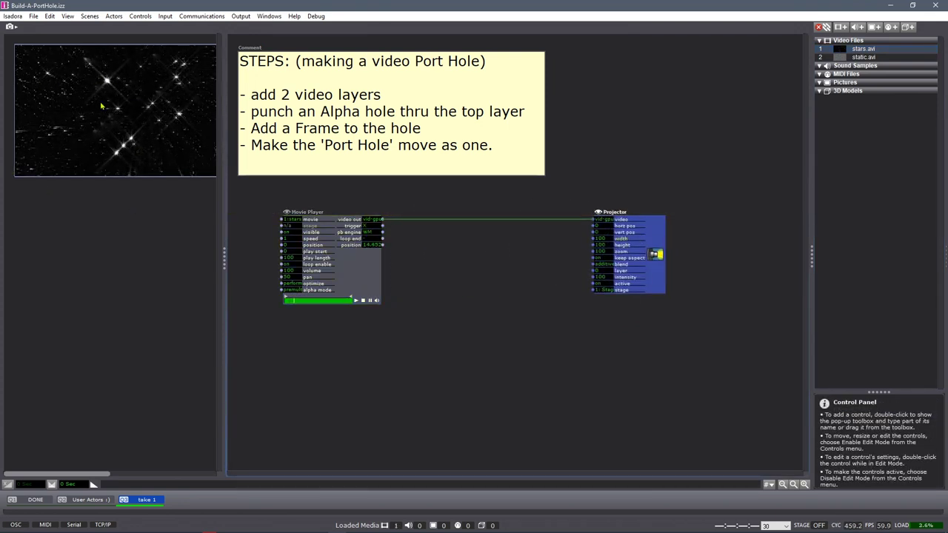
- Add static.avi as a second Movie Player–Projector layer with its Projector blend set to transparent
left_click_drag(862, 57, 274, 396)
left_click(474, 363)
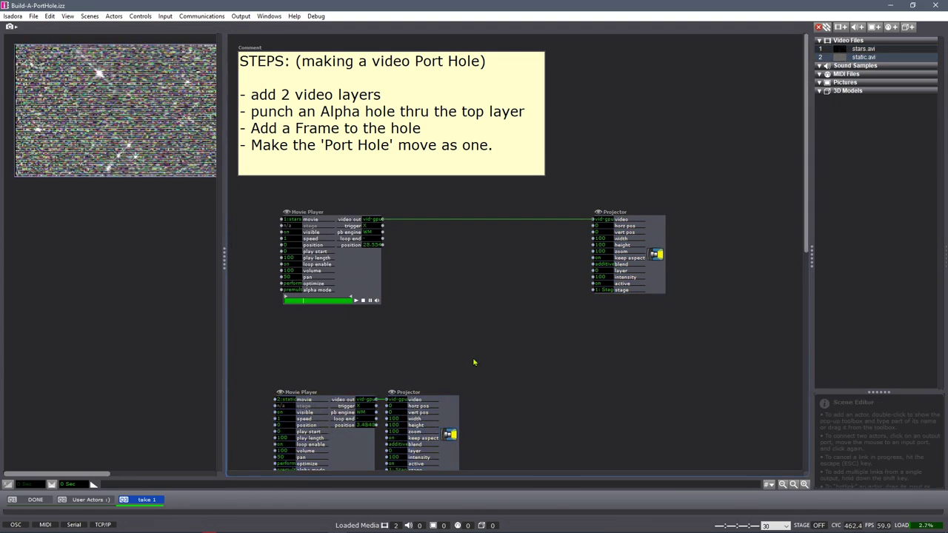
left_click_drag(444, 421, 649, 428)
left_click(538, 362)
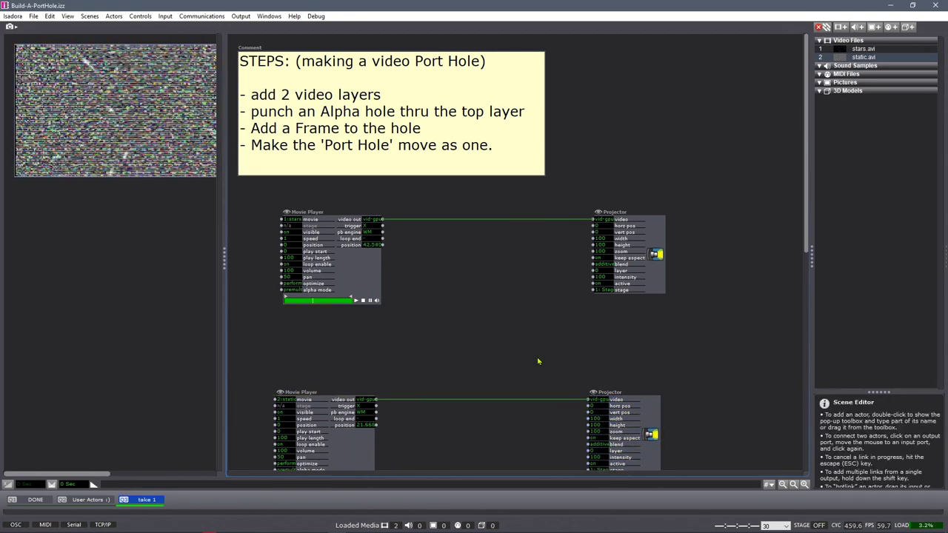
scroll(538, 362, "down", 1)
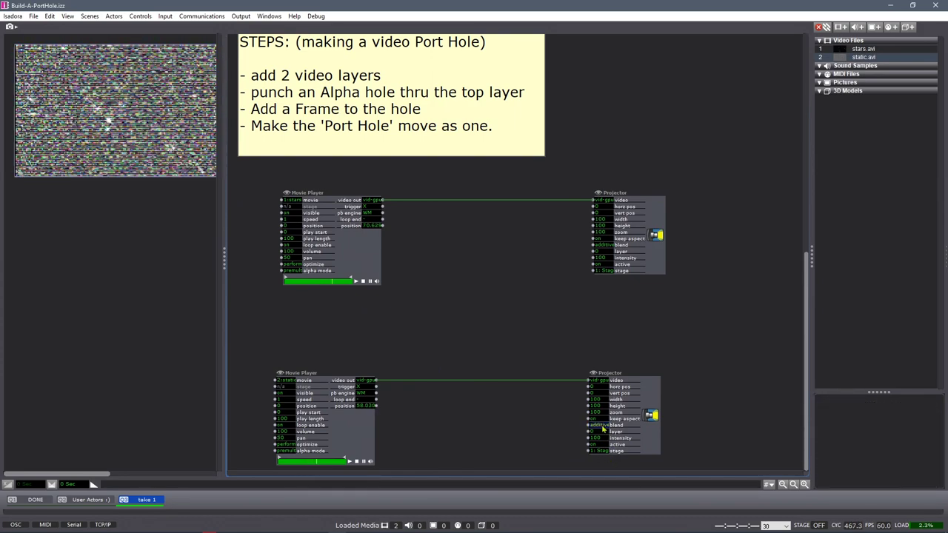
left_click_drag(601, 427, 601, 423)
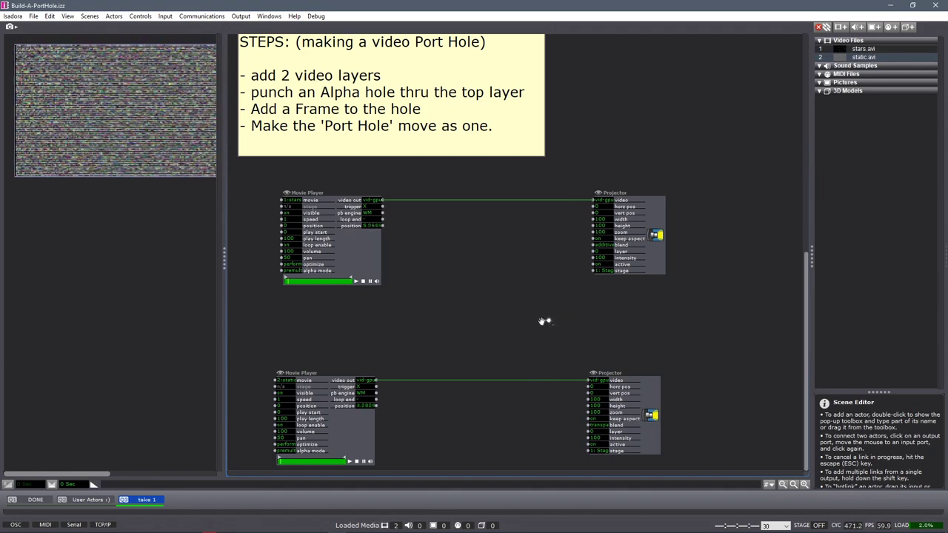
left_click_drag(548, 319, 542, 169)
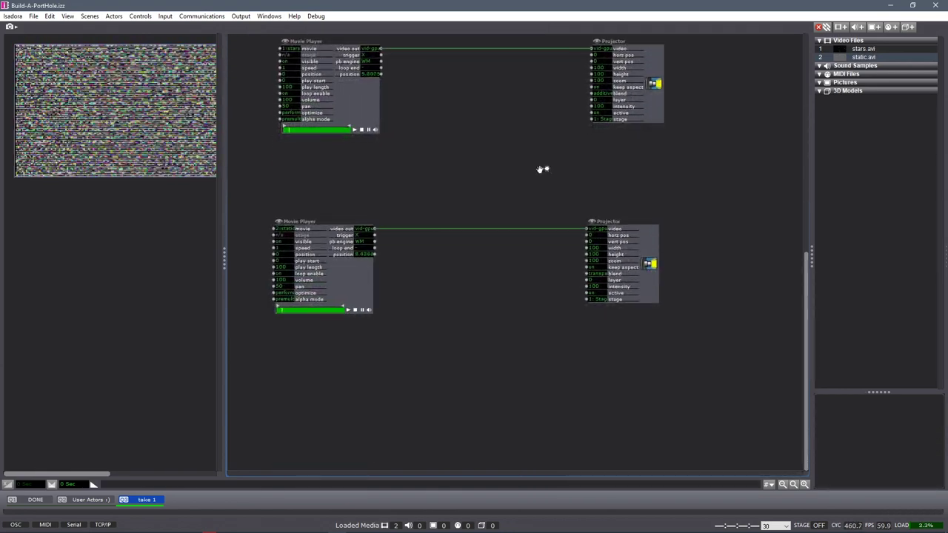
- Add a Shapes actor to the scene by searching for 'shapes'
double_click(384, 360)
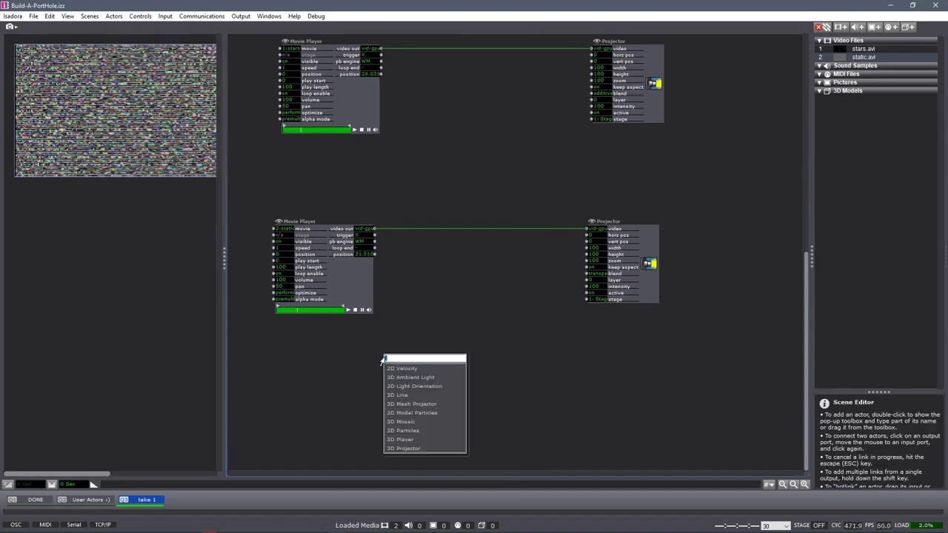
type("shapes")
key("Return")
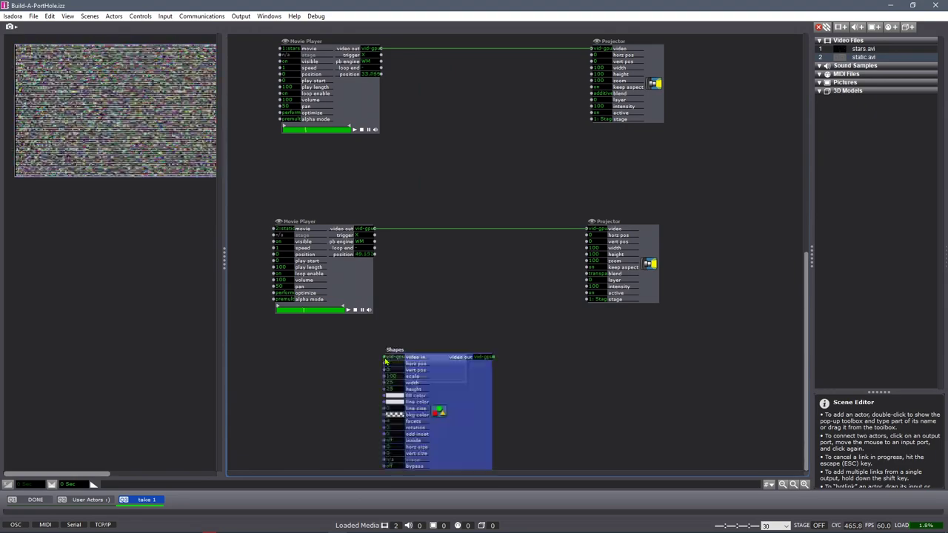
left_click_drag(386, 360, 315, 358)
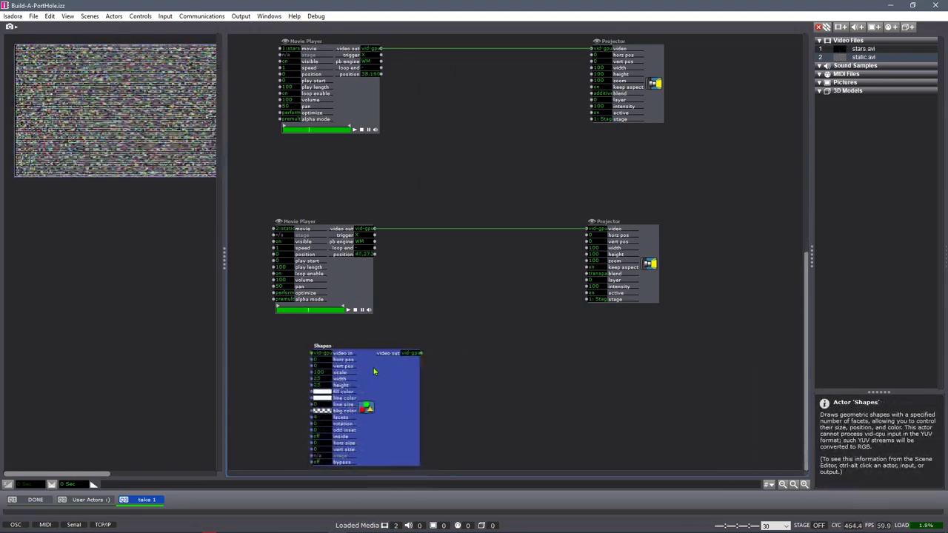
left_click(478, 378)
- Connect the Shapes actor to a new Projector, then widen the scene editor and align the Projector
double_click(478, 378)
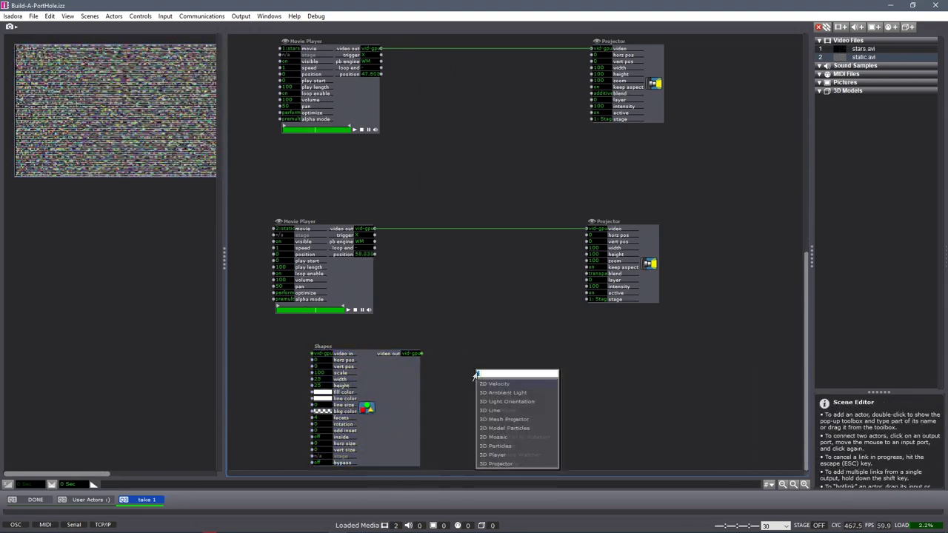
type("proj")
key("Return")
left_click_drag(549, 383, 528, 365)
left_click(493, 256)
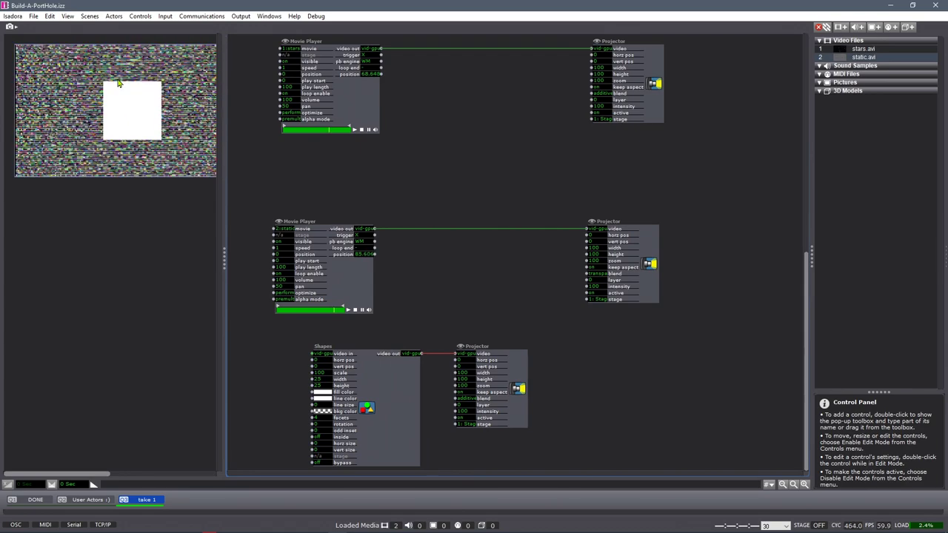
left_click(225, 264)
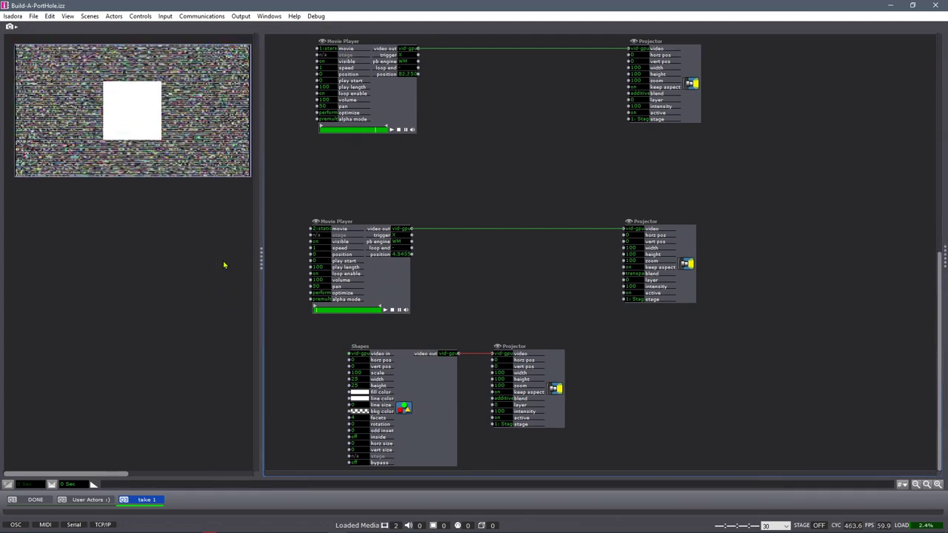
left_click_drag(550, 363, 682, 362)
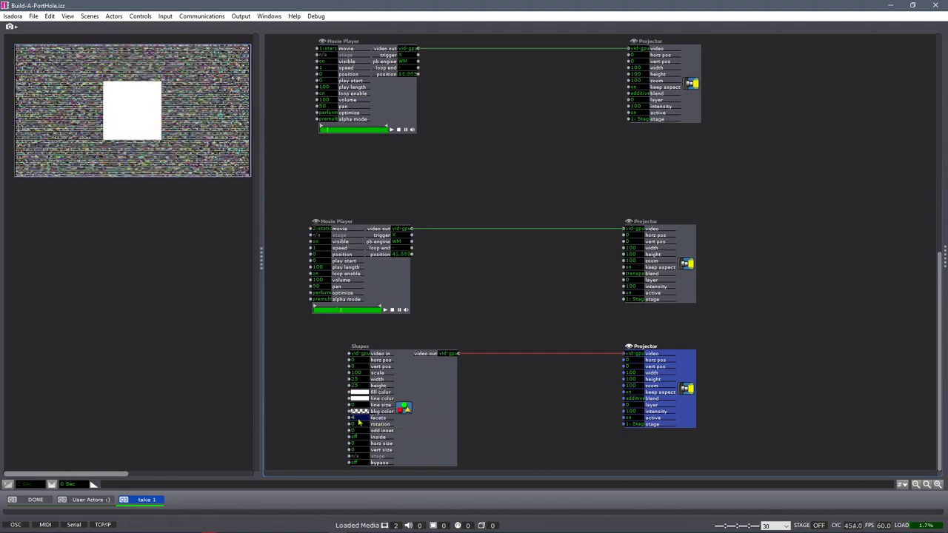
- Set the Shapes facets to 64 to make a circle, then tidy the actors and pan the patch
key("Return")
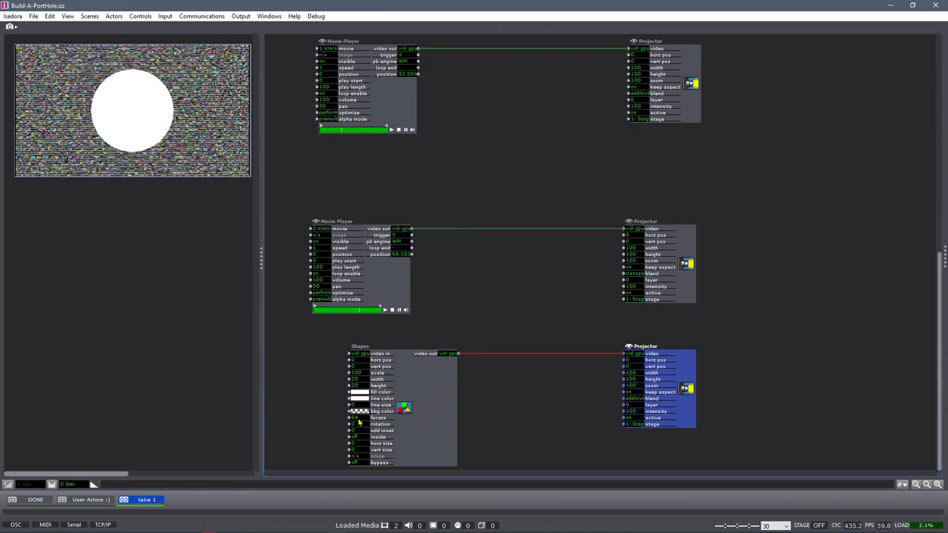
left_click_drag(438, 396, 408, 395)
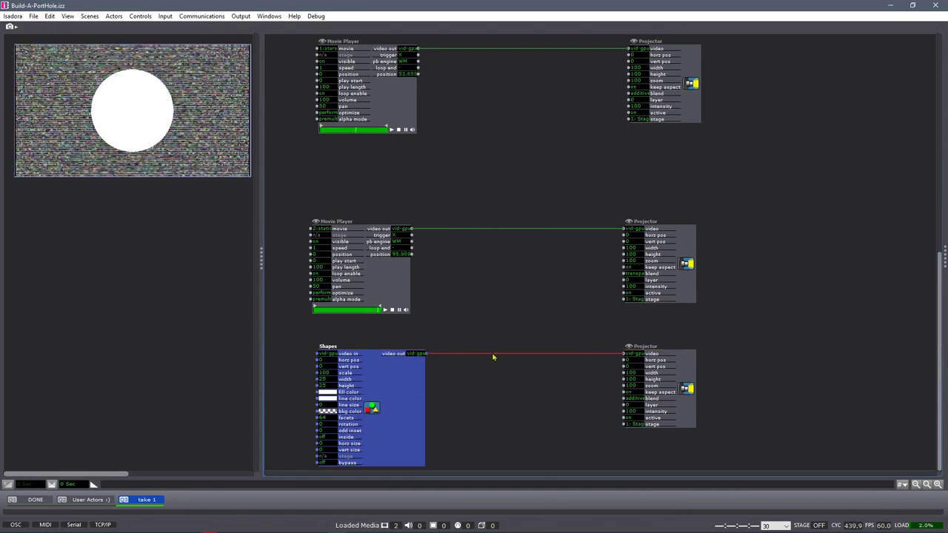
mouse_move(493, 357)
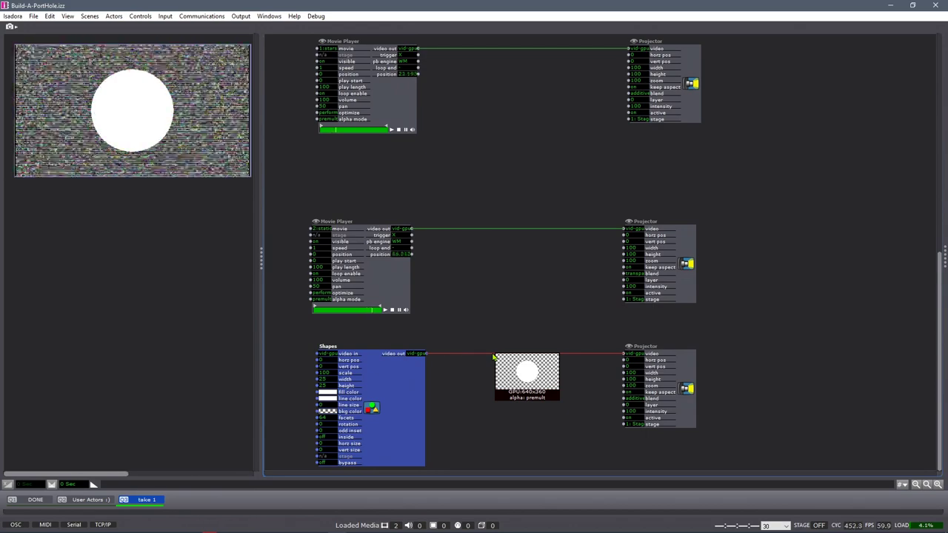
left_click(532, 272)
mouse_move(522, 233)
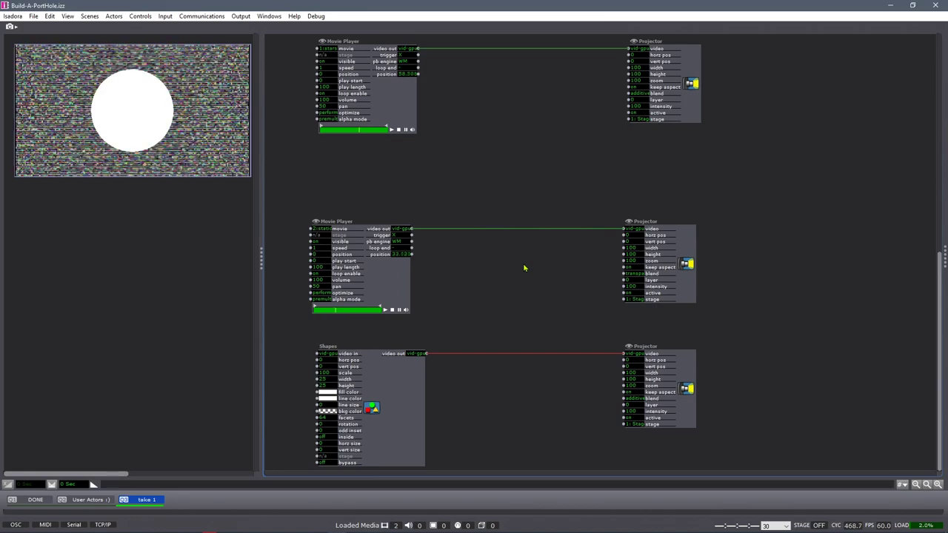
left_click_drag(478, 275, 611, 244)
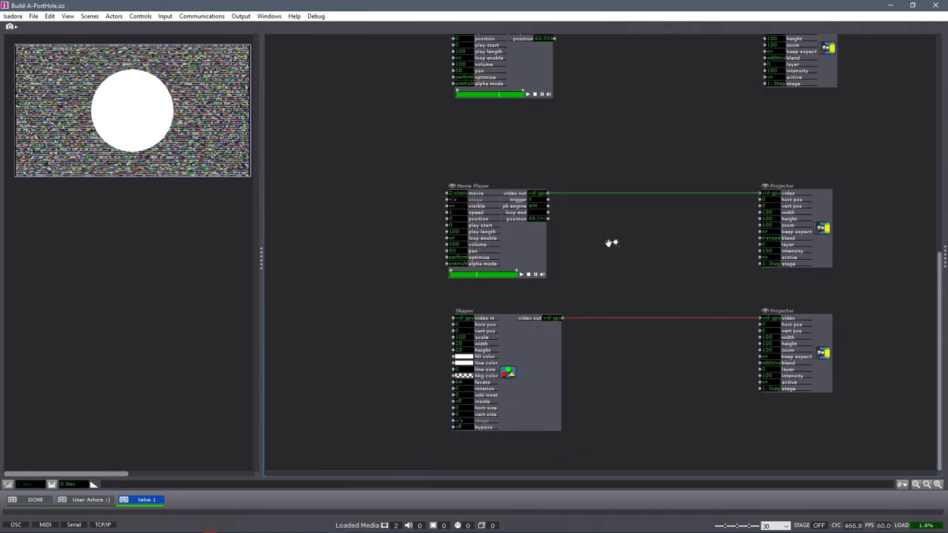
- Add a Get Stage Size actor by searching 'get sta'
double_click(297, 306)
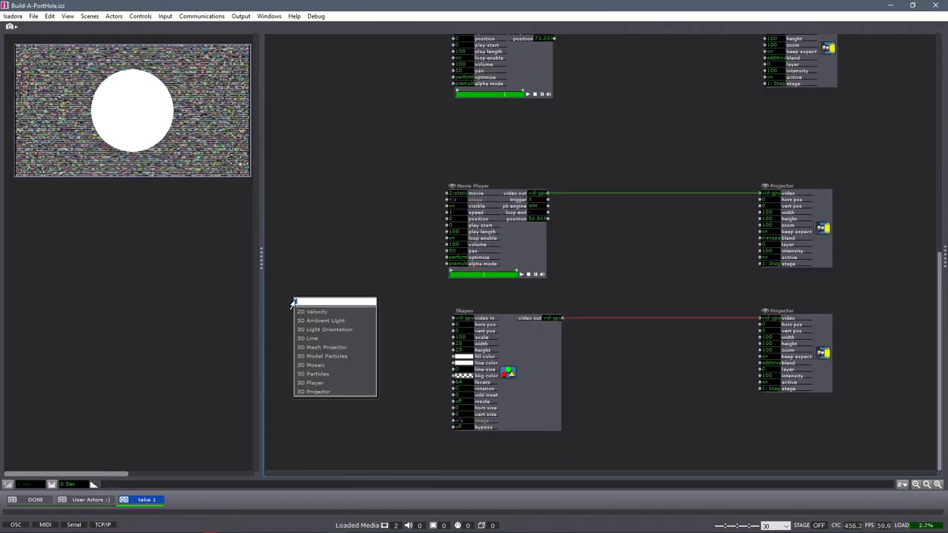
type("s")
key("BackSpace")
type("get sta")
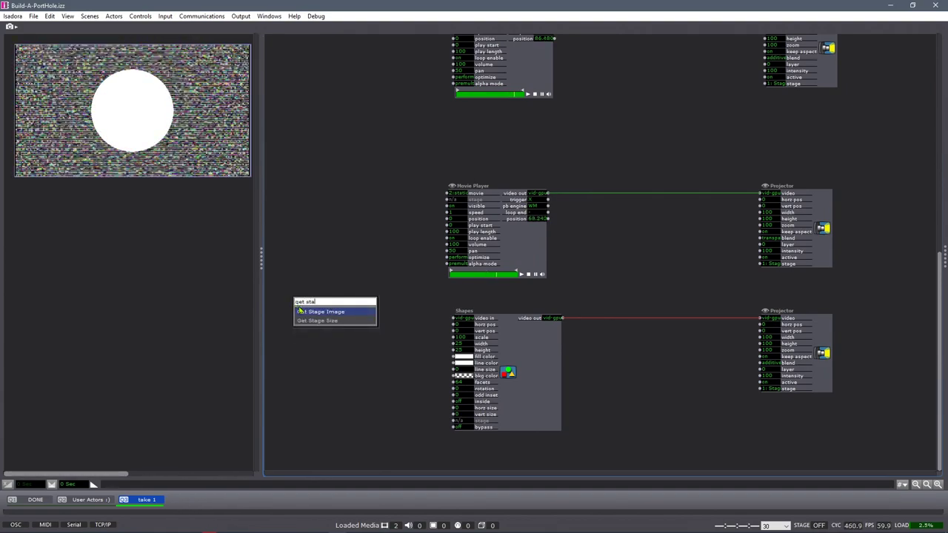
left_click(303, 321)
- Wire stage width and height into Shapes horz and vert size, reading 1: Stage 1
left_click_drag(380, 301, 453, 408)
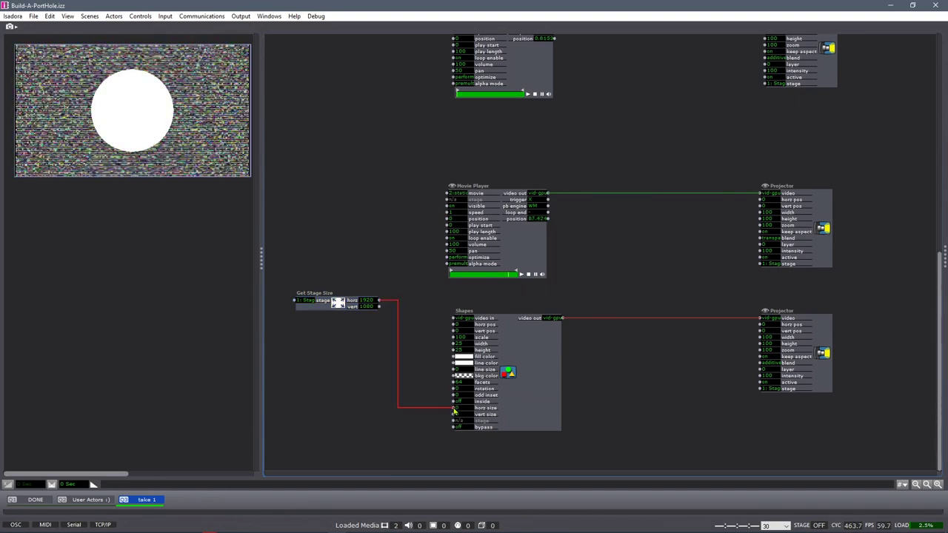
left_click_drag(379, 306, 453, 414)
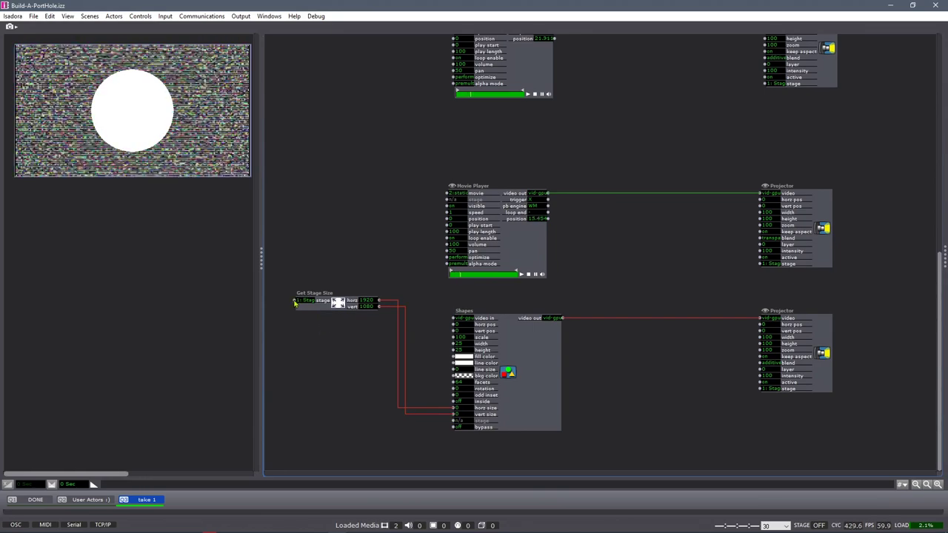
left_click_drag(299, 301, 300, 372)
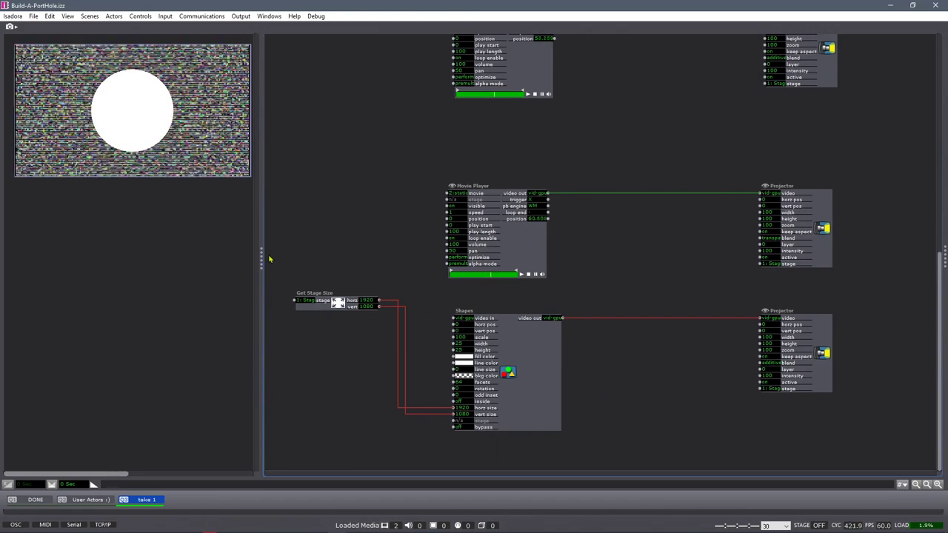
left_click_drag(269, 255, 398, 383)
left_click(359, 374)
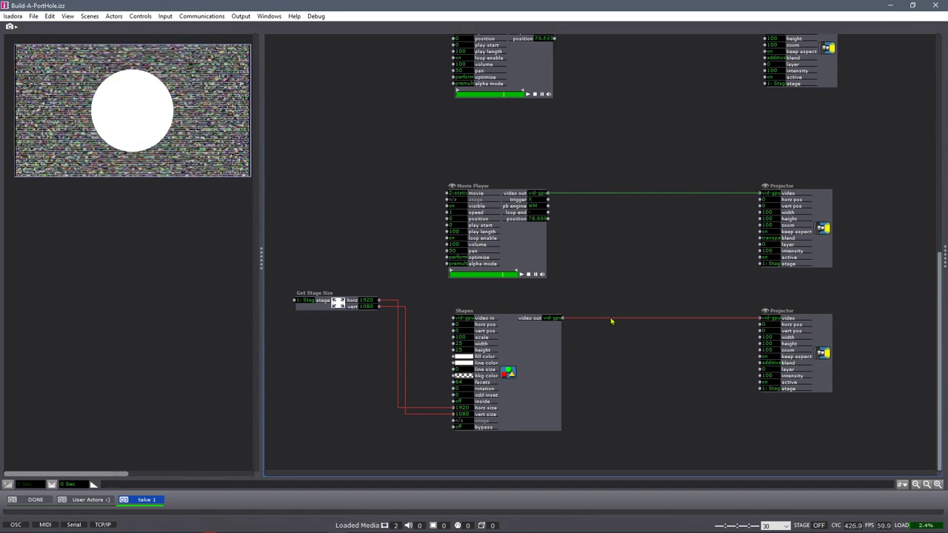
mouse_move(611, 322)
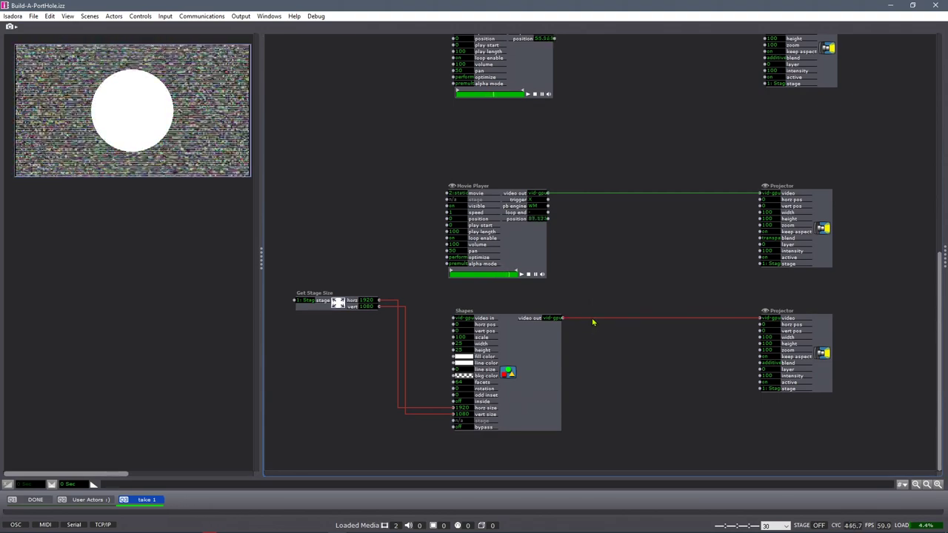
mouse_move(593, 322)
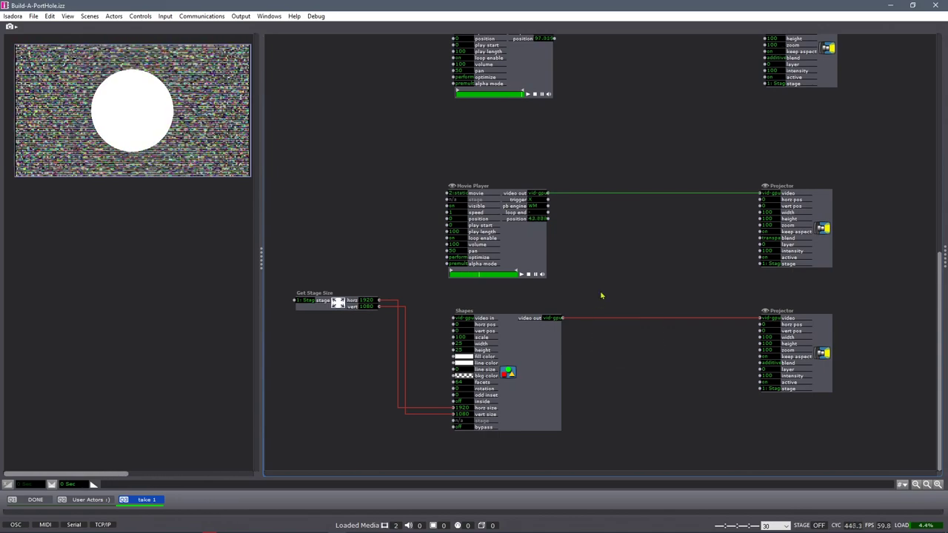
- Add an Add Alpha Channel actor and feed the Shapes circle into its mask input
double_click(598, 287)
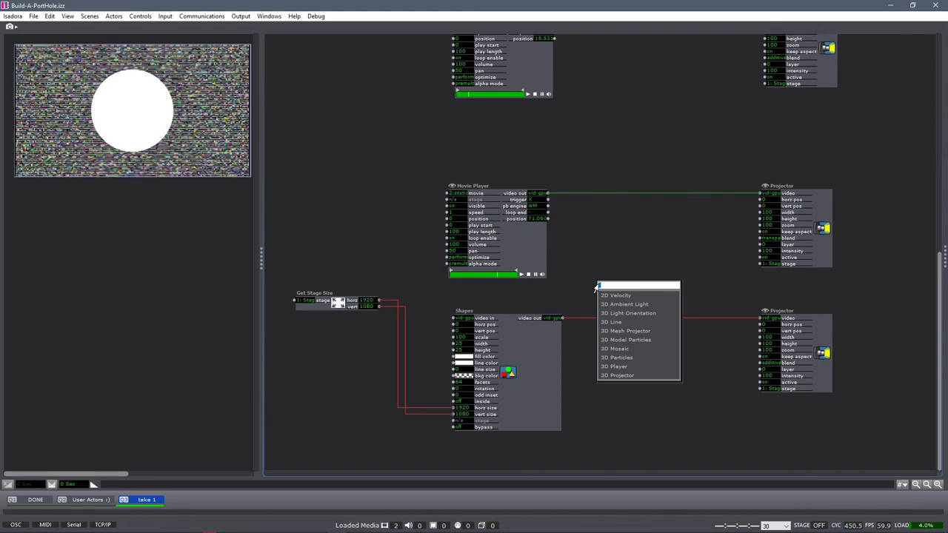
type("add")
key("Return")
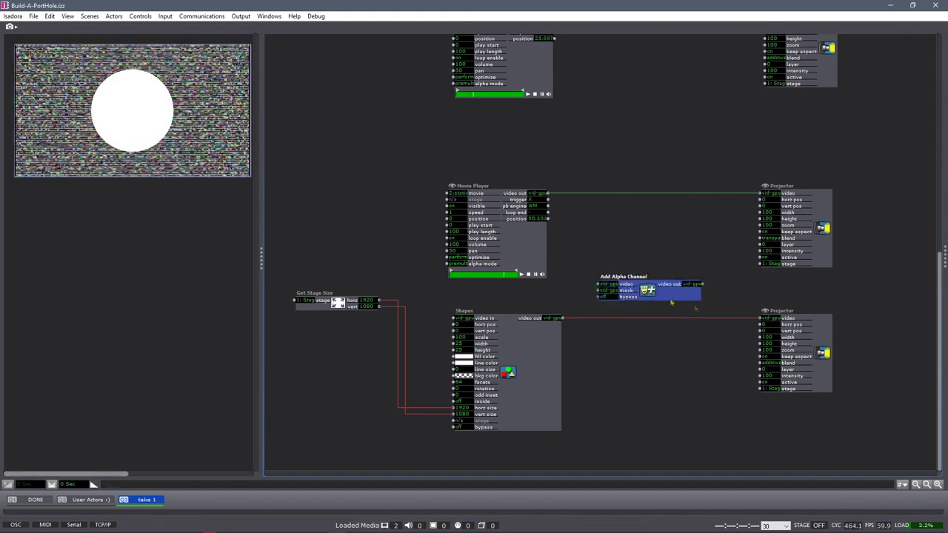
left_click_drag(684, 294, 690, 207)
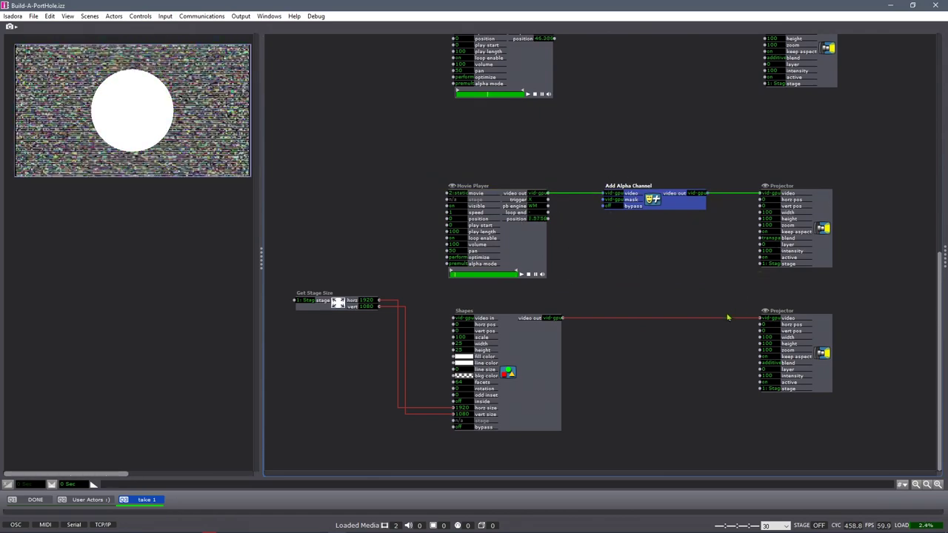
left_click(564, 320)
left_click_drag(593, 324, 604, 201)
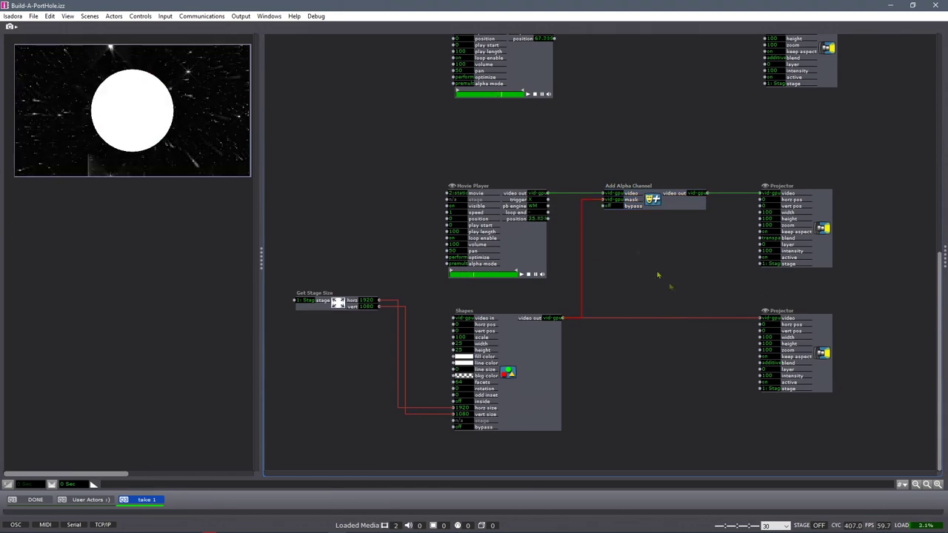
- Delete the extra lower Projector that displayed the circle and straighten the mask wire
left_click(826, 337)
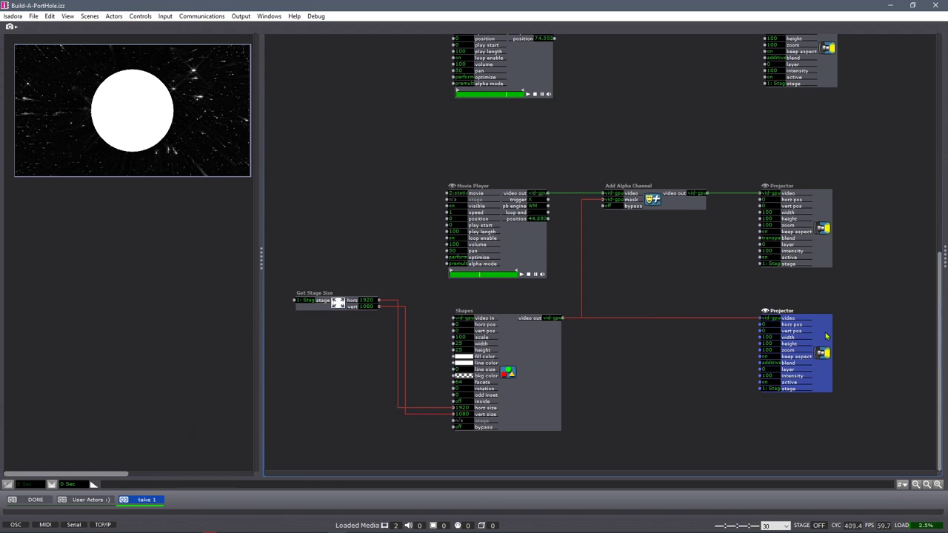
key("Delete")
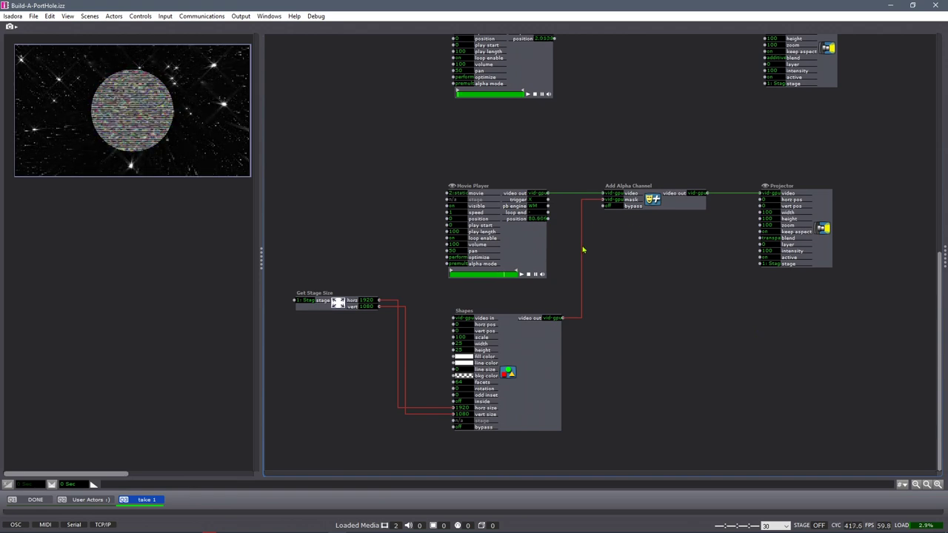
left_click_drag(582, 251, 578, 253)
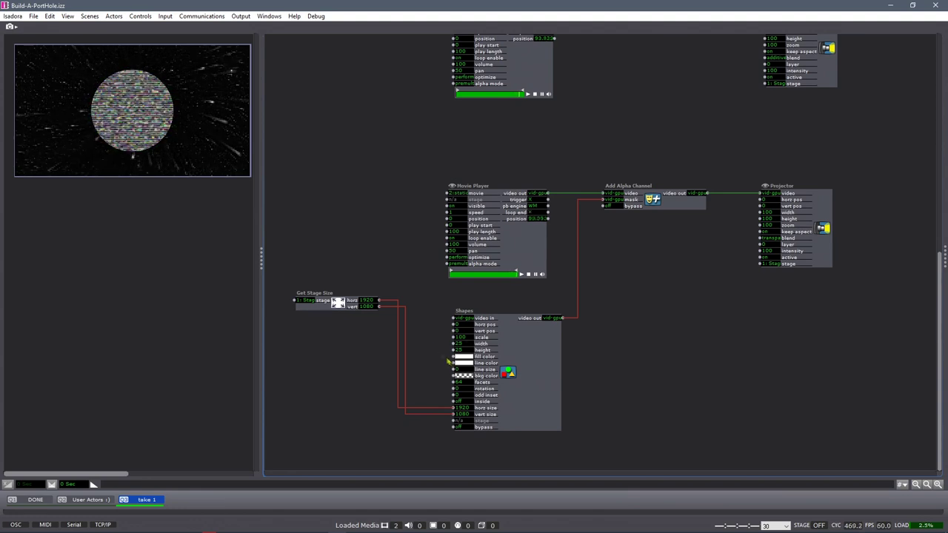
- Make the Shapes background colour fully opaque black with Alpha 255
left_click(519, 372)
left_click(465, 375)
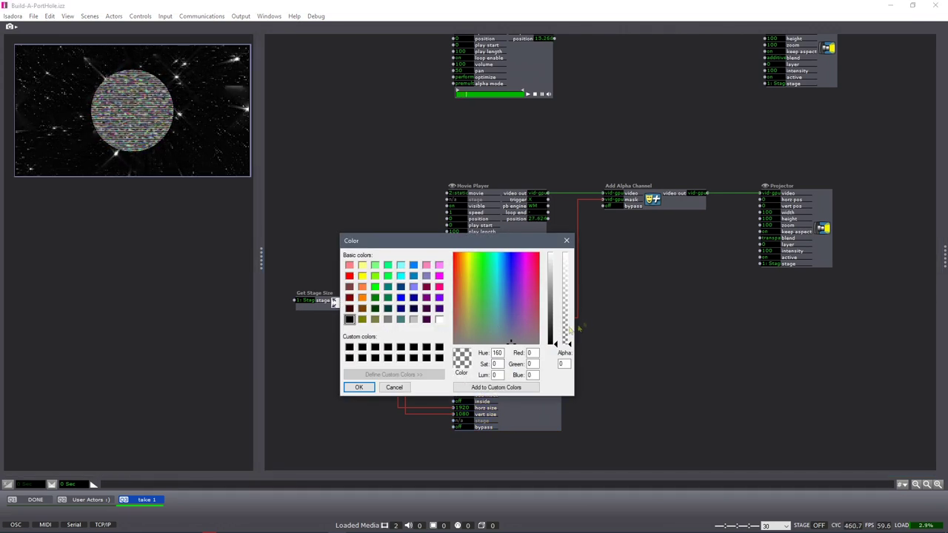
left_click_drag(566, 339, 574, 254)
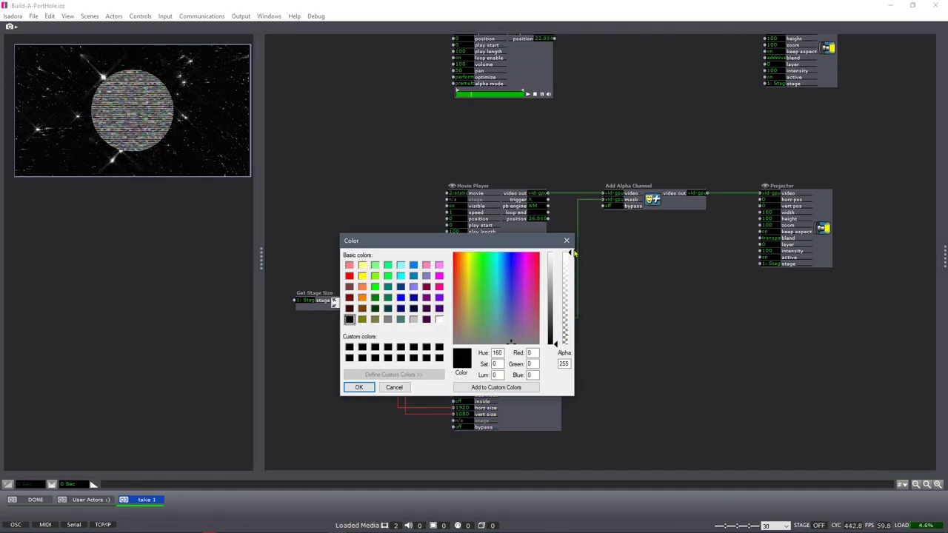
left_click(358, 388)
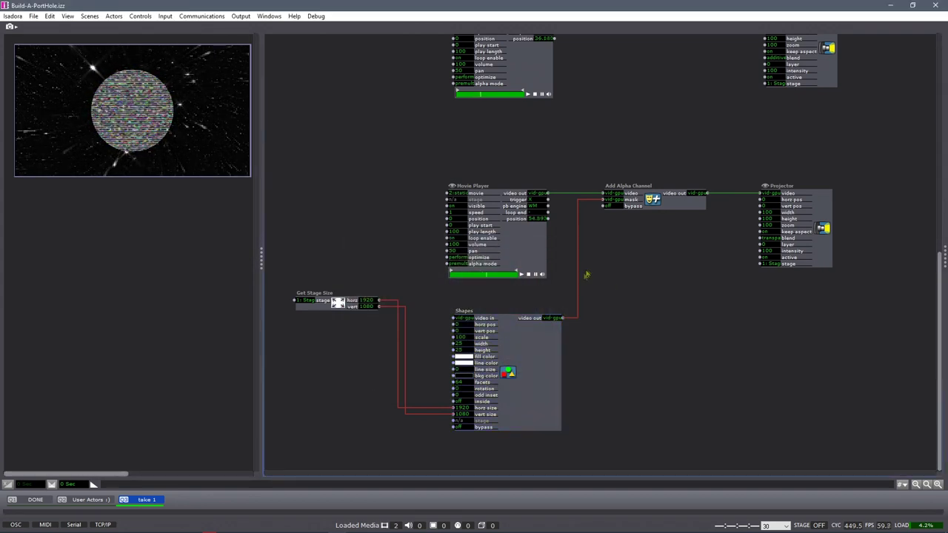
mouse_move(579, 284)
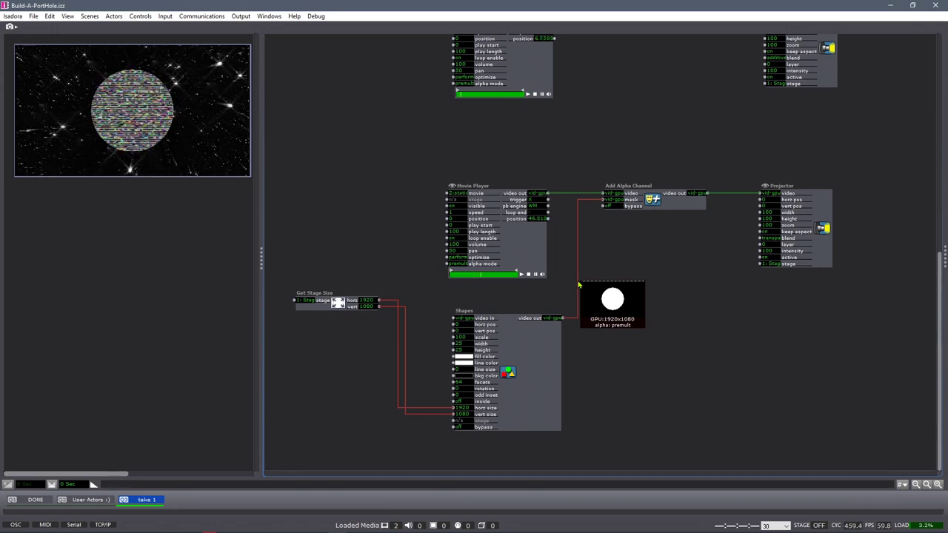
- Set the Shapes fill colour to black and the background colour to white
left_click(463, 357)
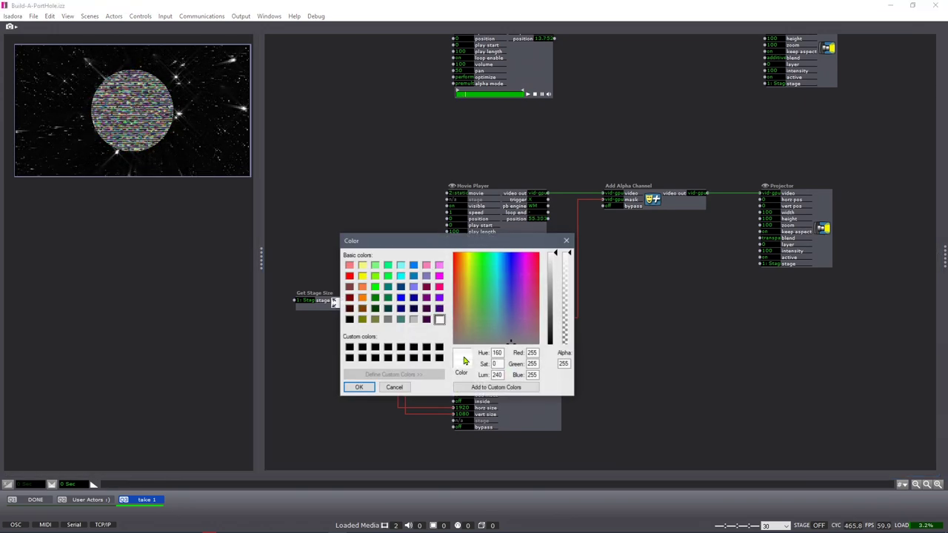
left_click_drag(441, 247, 684, 302)
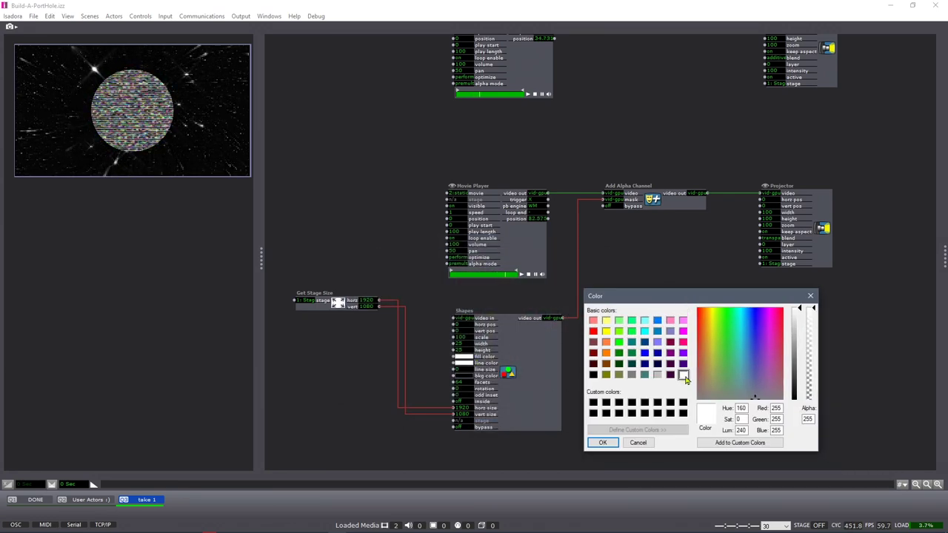
left_click(592, 375)
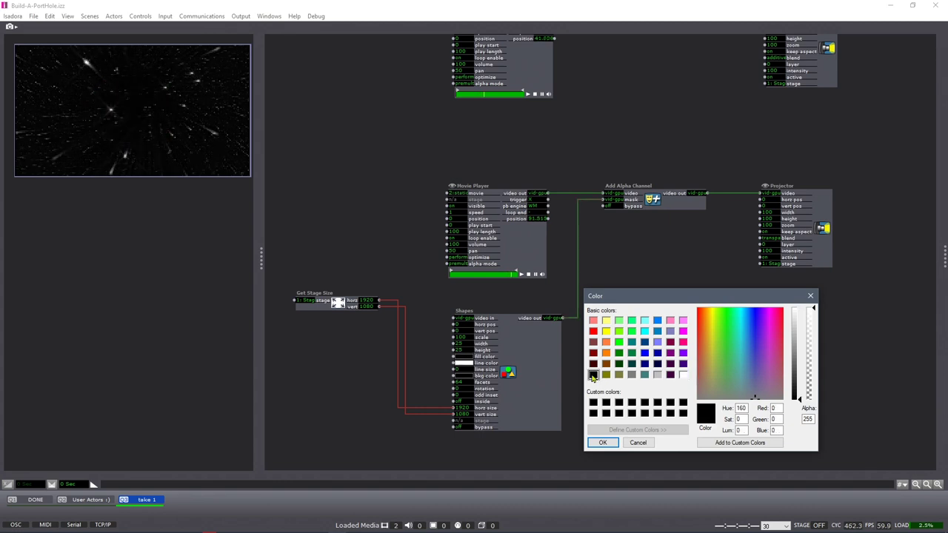
left_click(597, 444)
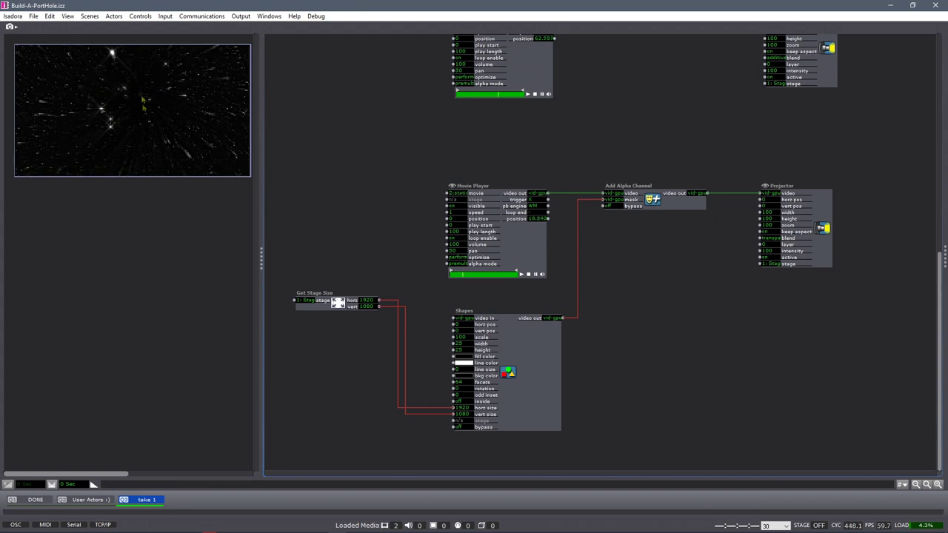
left_click(461, 376)
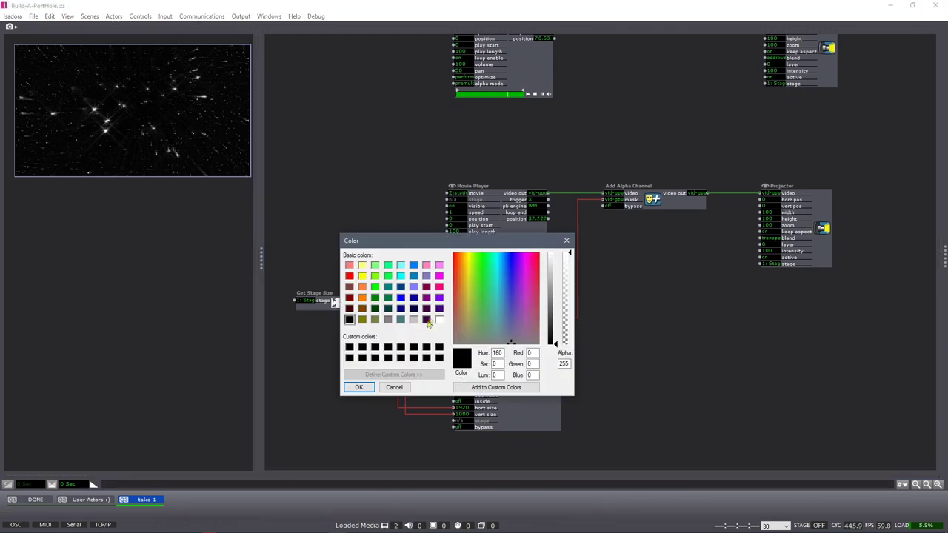
left_click(439, 320)
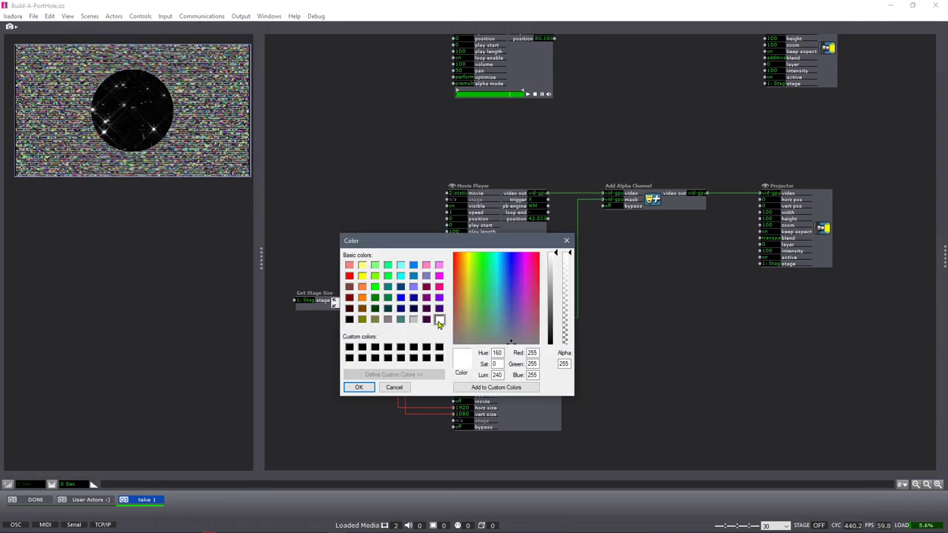
left_click(358, 387)
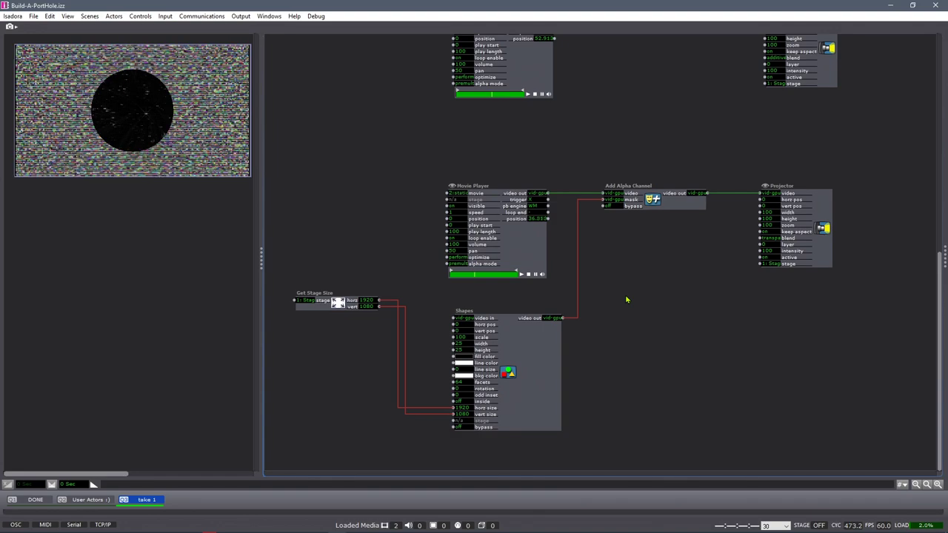
- Move the masked static chain up beside the stars layer, then select the Shapes and Get Stage Size pair
scroll(626, 300, "up", 1)
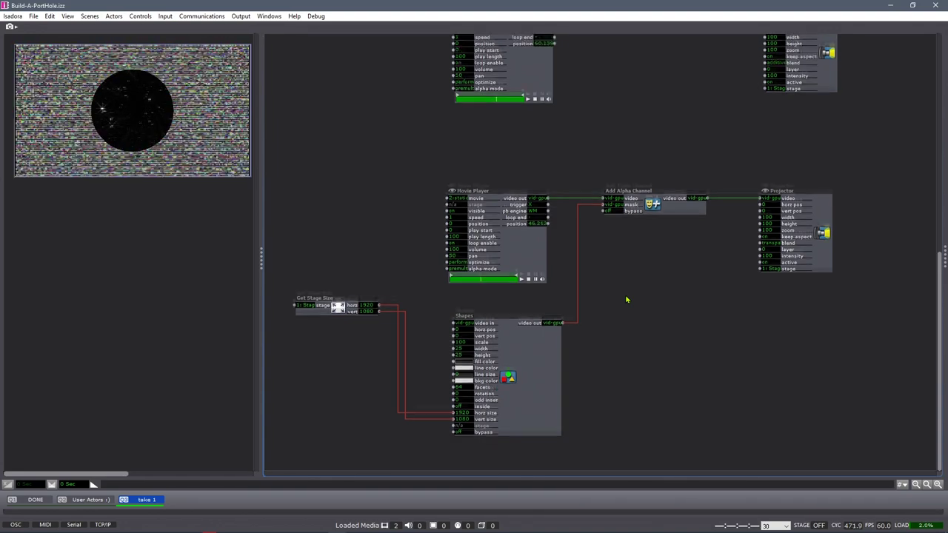
mouse_move(512, 242)
left_mouse_down()
mouse_move(490, 243)
mouse_move(522, 243)
left_mouse_up()
scroll(336, 177, "up", 5)
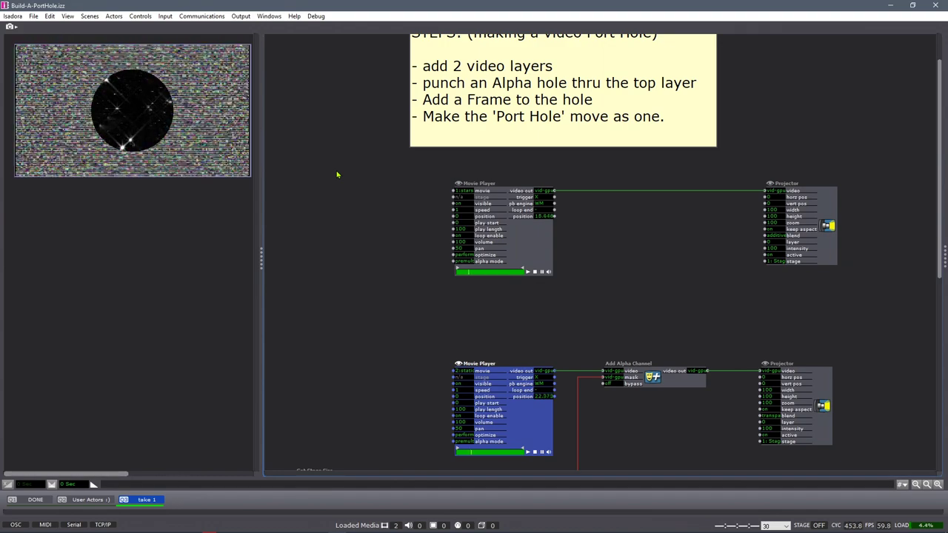
scroll(337, 174, "down", 5)
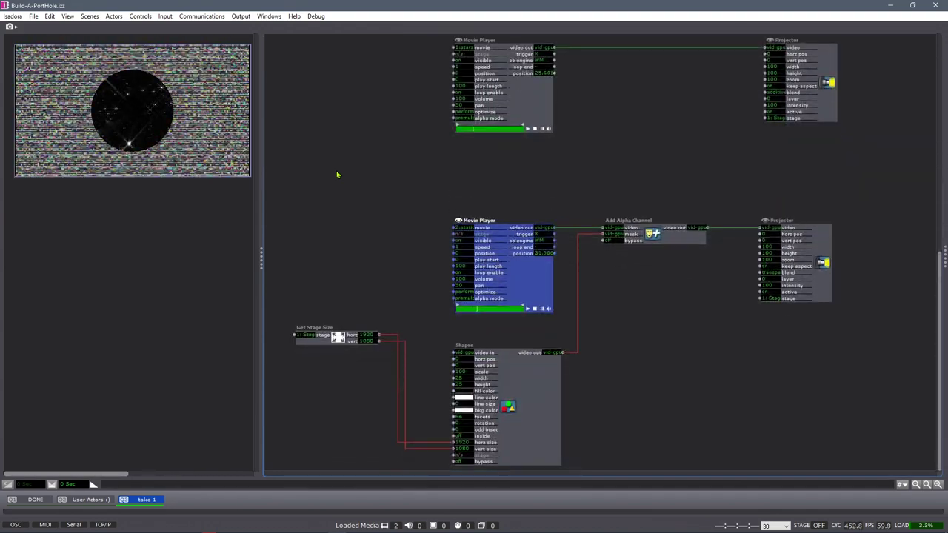
left_click_drag(318, 177, 819, 425)
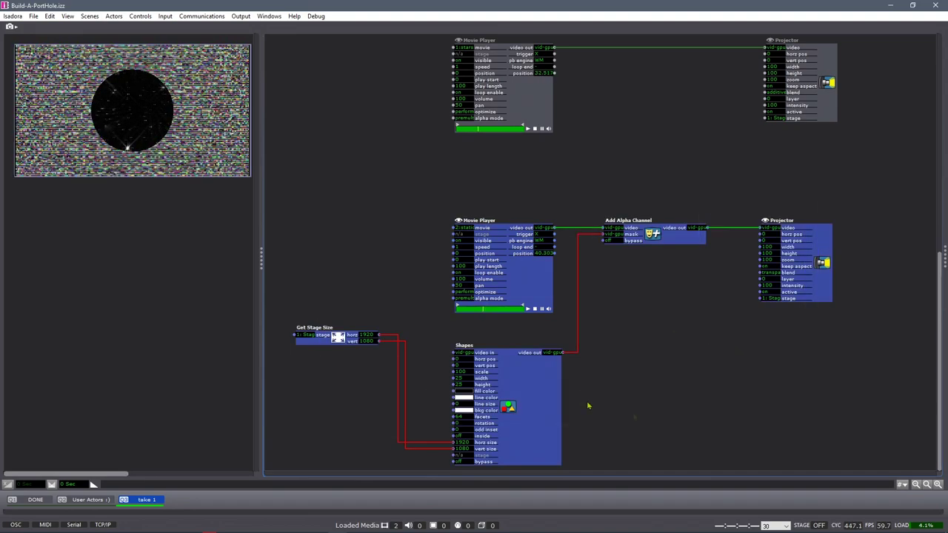
left_click_drag(533, 405, 533, 363)
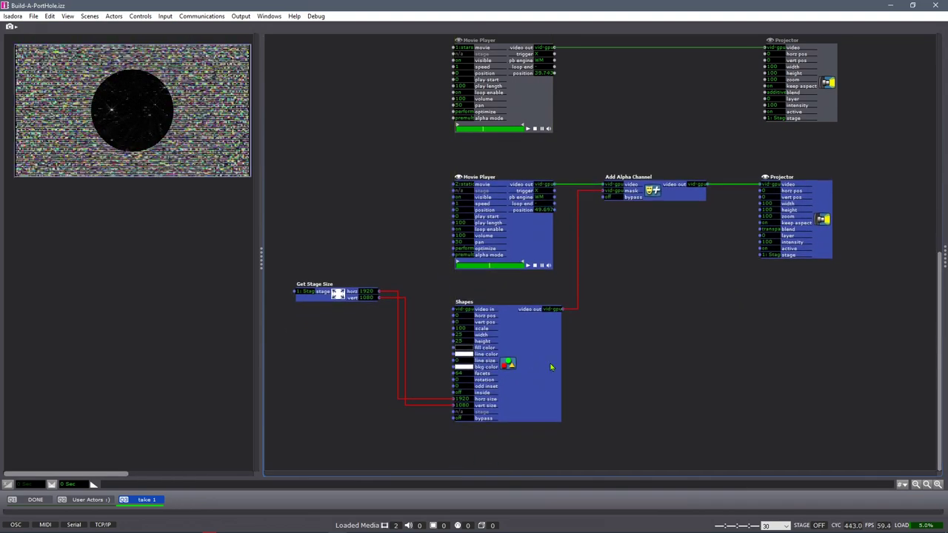
left_click(626, 363)
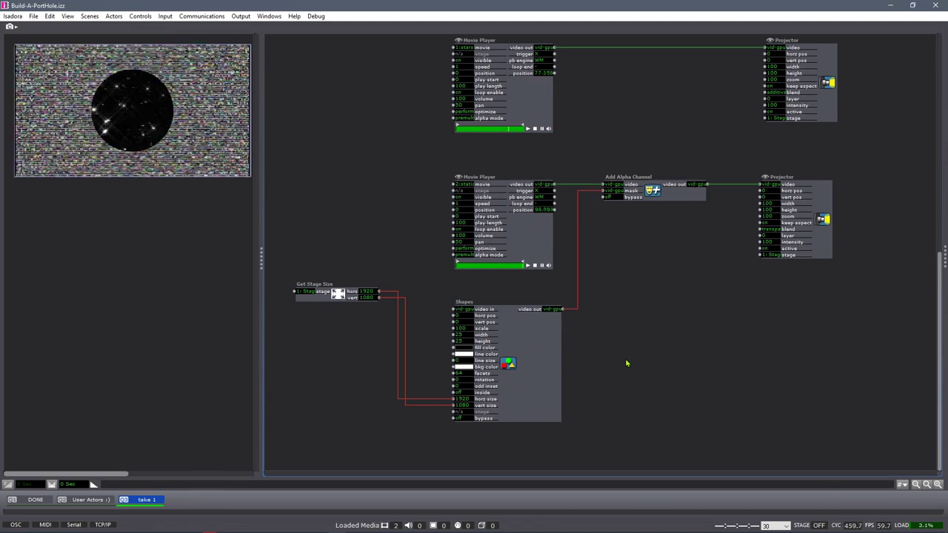
scroll(626, 363, "up", 1)
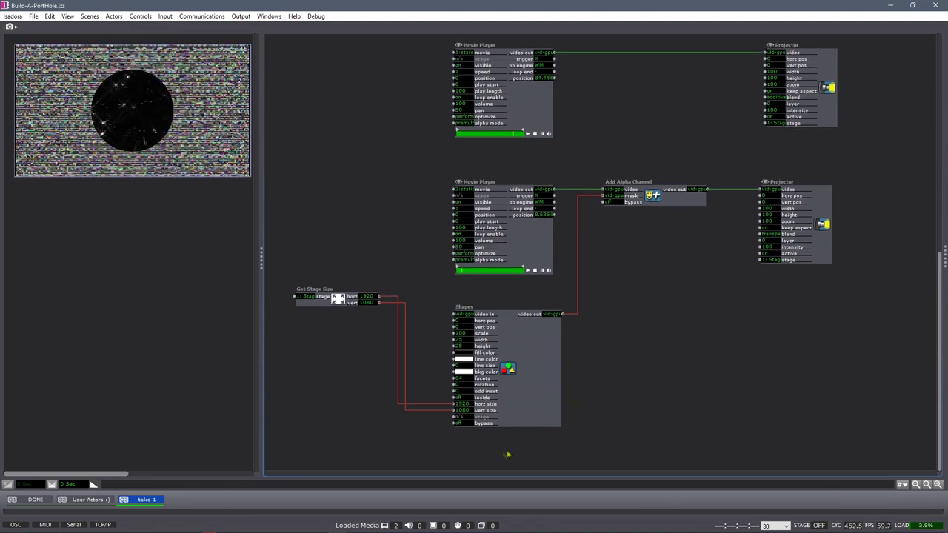
left_click_drag(501, 451, 337, 298)
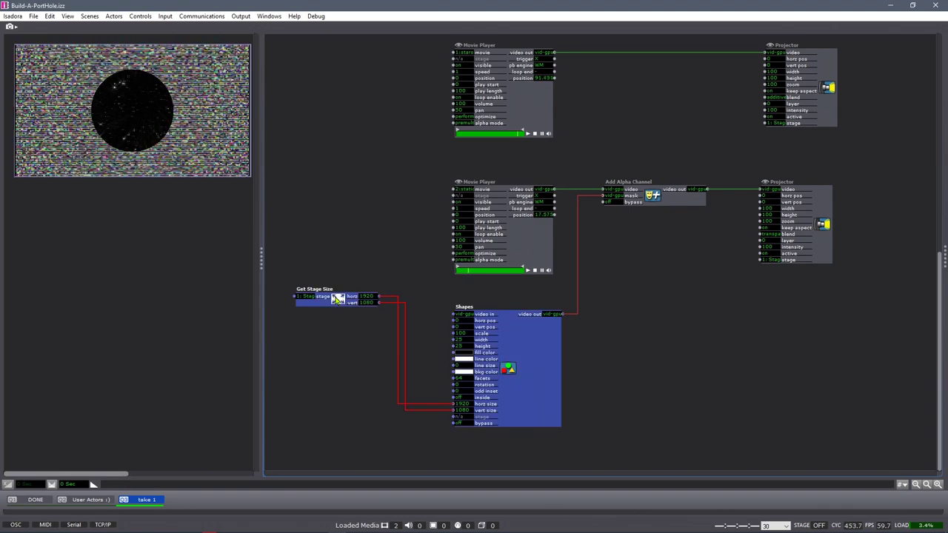
- Duplicate the Get Stage Size and Shapes pair below and give the copied shape line size 2.1
key("ctrl+d")
left_click_drag(522, 350, 522, 385)
left_click(686, 336)
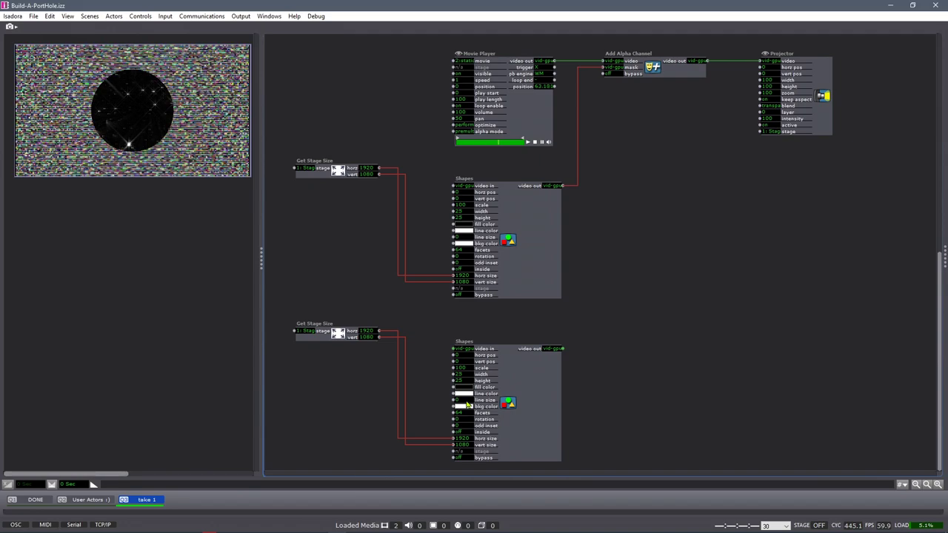
left_click_drag(467, 405, 468, 399)
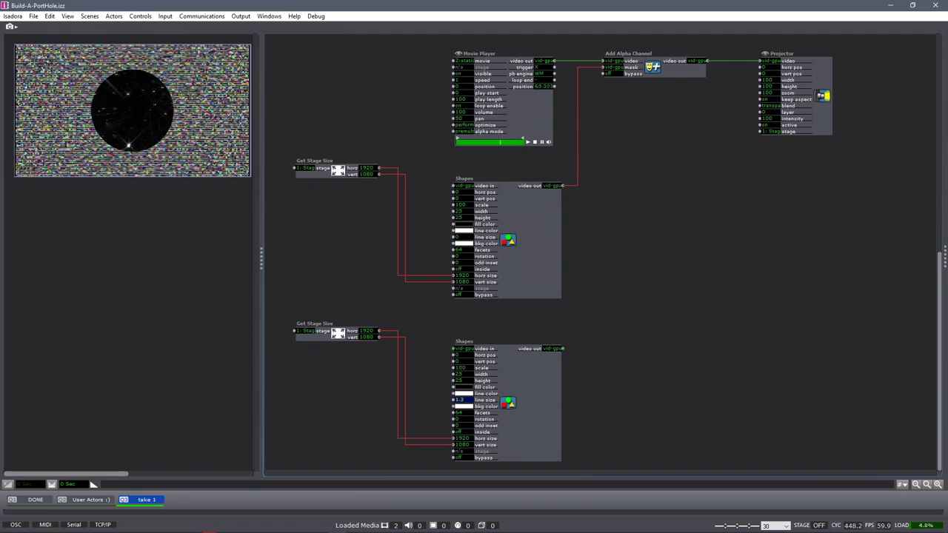
- Add a new Projector and connect the copied shape's video output to it
double_click(790, 290)
type("projector")
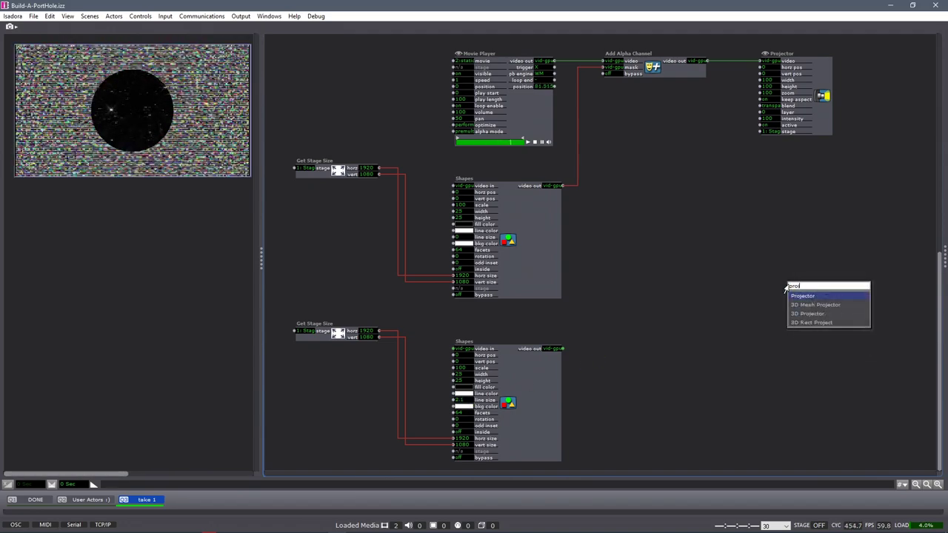
key("Return")
left_click_drag(854, 293, 821, 358)
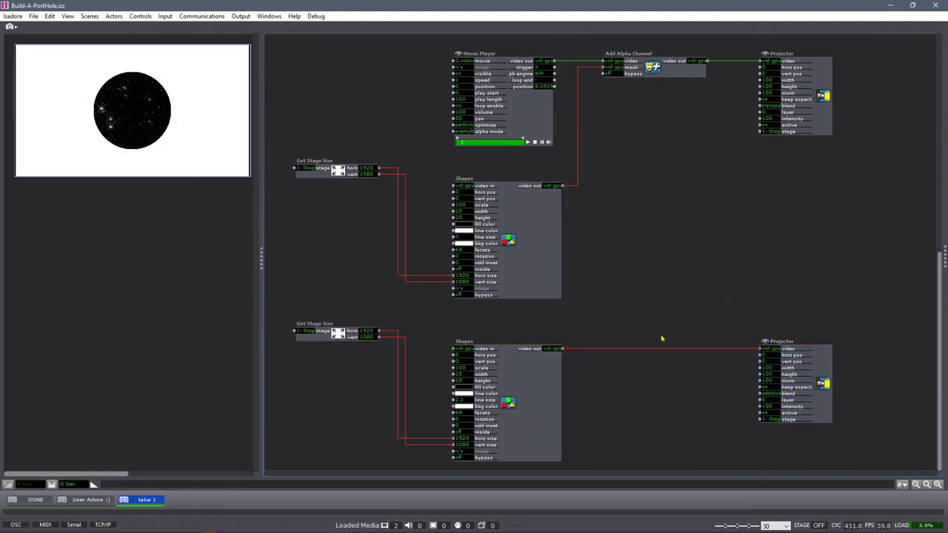
- Give the copied shape a transparent background to form a white ring, offset to horz pos 1.4
left_click(458, 407)
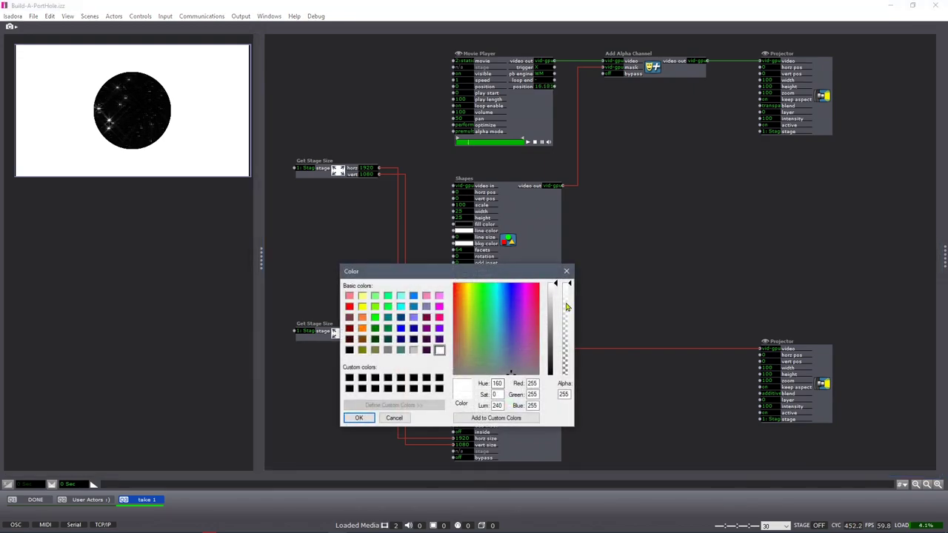
left_click_drag(566, 306, 567, 374)
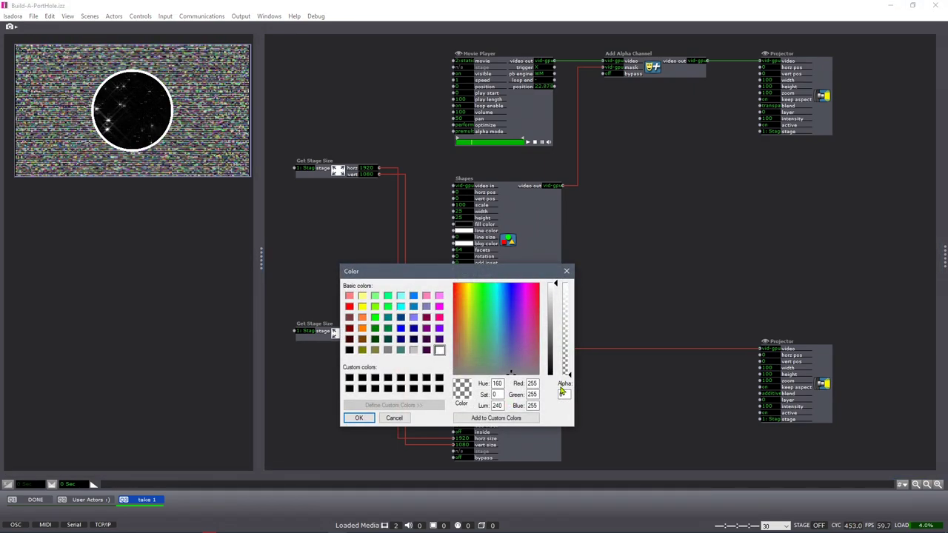
left_click(358, 418)
mouse_move(466, 402)
left_mouse_down()
mouse_move(467, 374)
mouse_move(466, 391)
left_mouse_up()
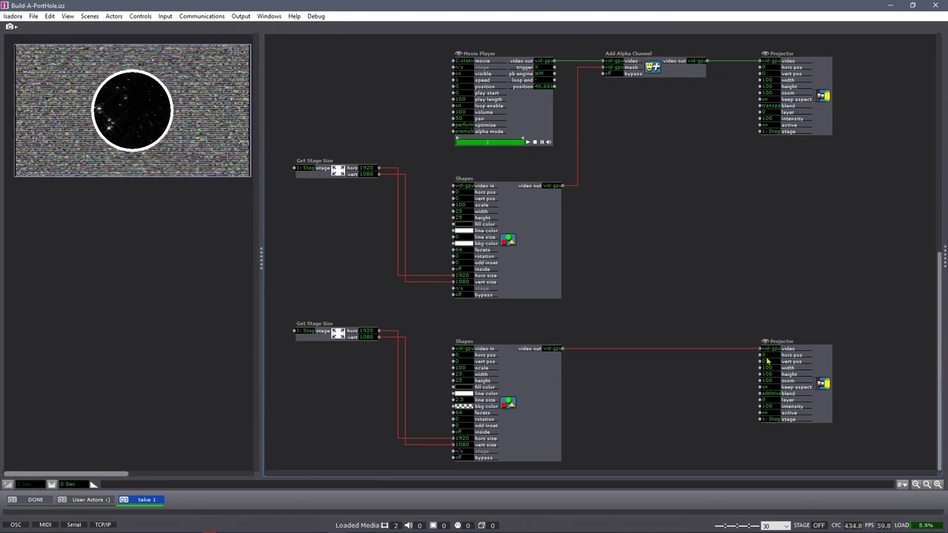
mouse_move(769, 355)
left_mouse_down()
mouse_move(769, 379)
mouse_move(769, 344)
mouse_move(768, 356)
left_mouse_up()
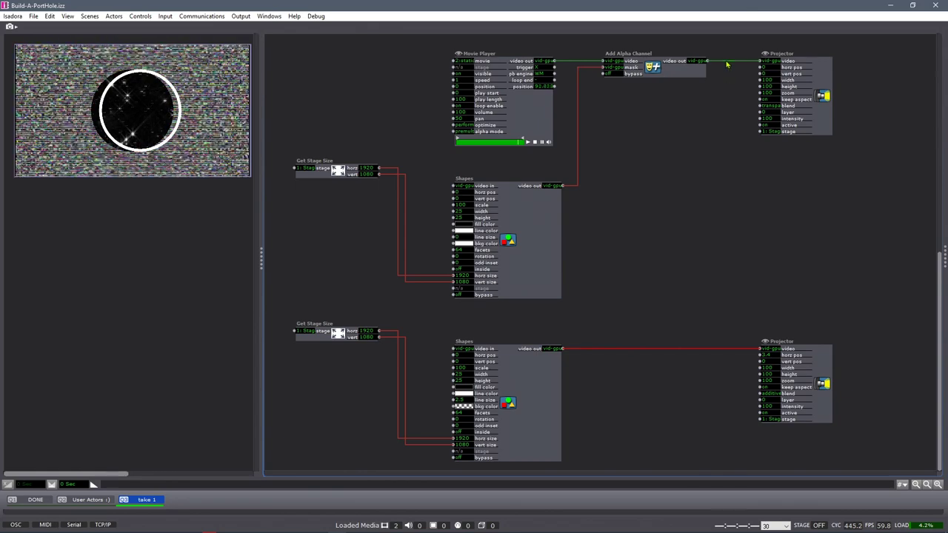
- Shift the upper masked-movie Projector actor to the right in the patch and deselect it
mouse_move(726, 65)
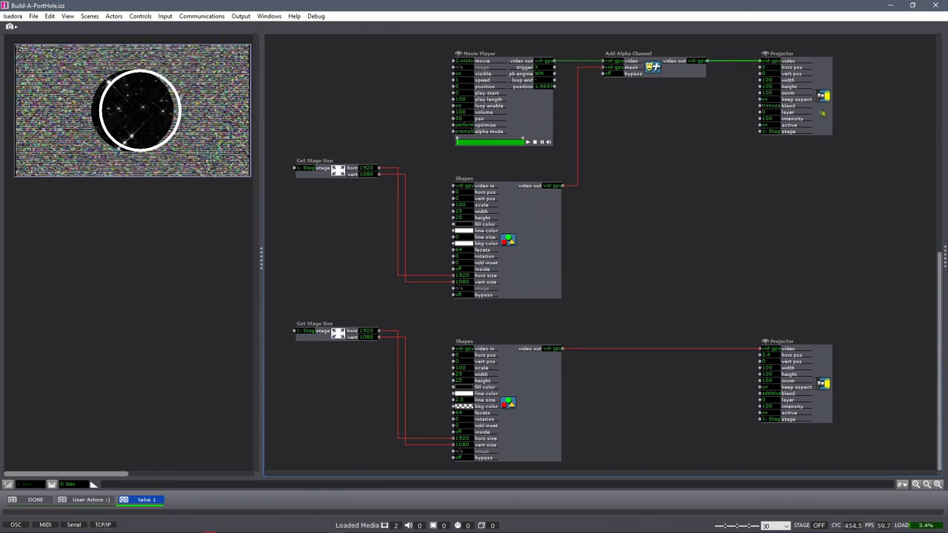
left_click_drag(821, 86, 906, 86)
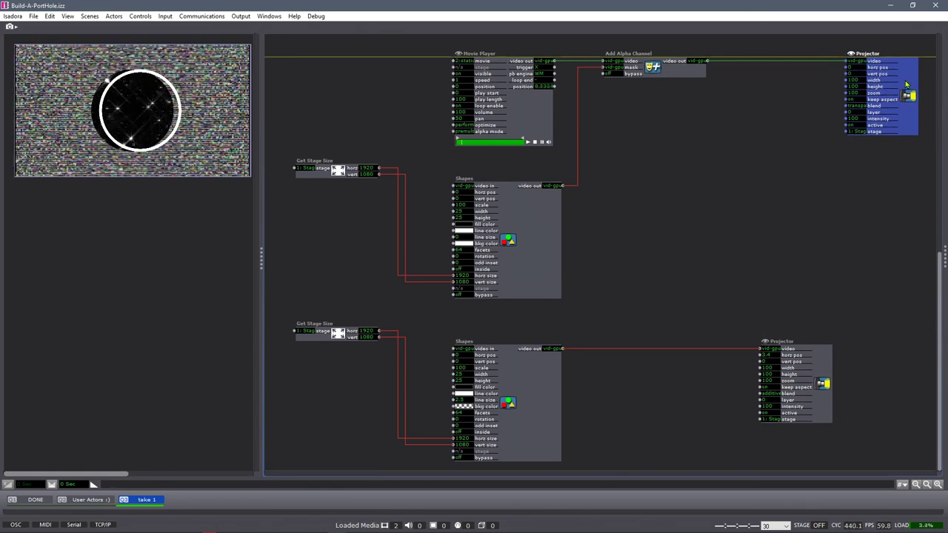
left_click(739, 127)
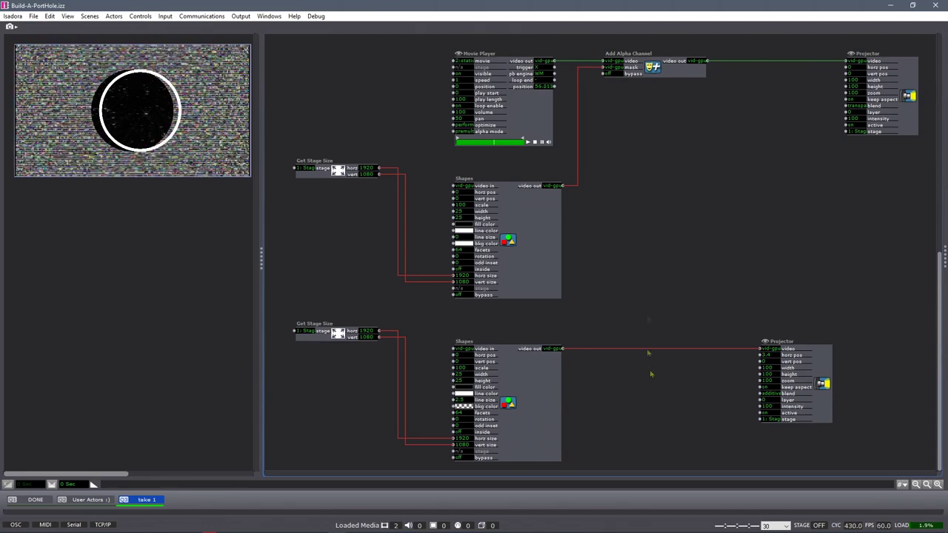
- Add a Matte actor from the actor search and place it beside the upper Projector
double_click(668, 237)
type("matte")
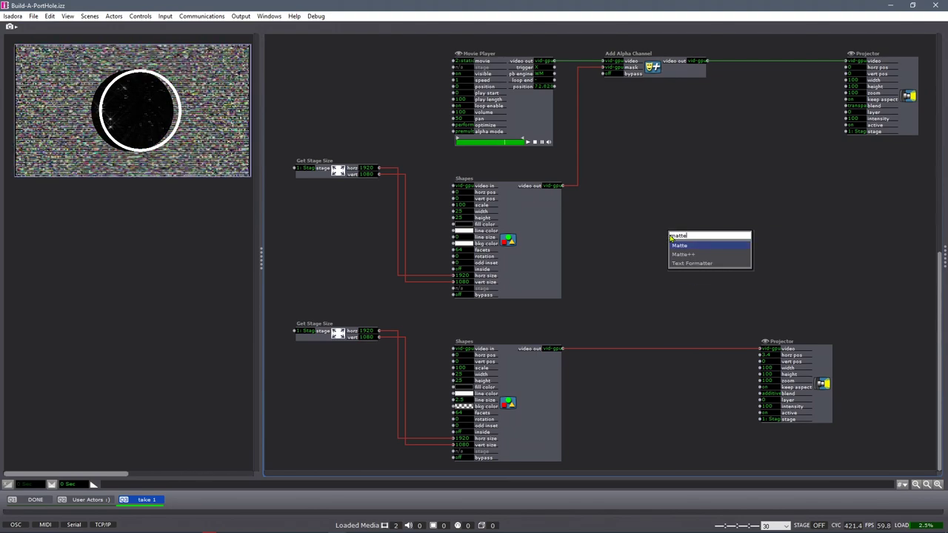
key("Return")
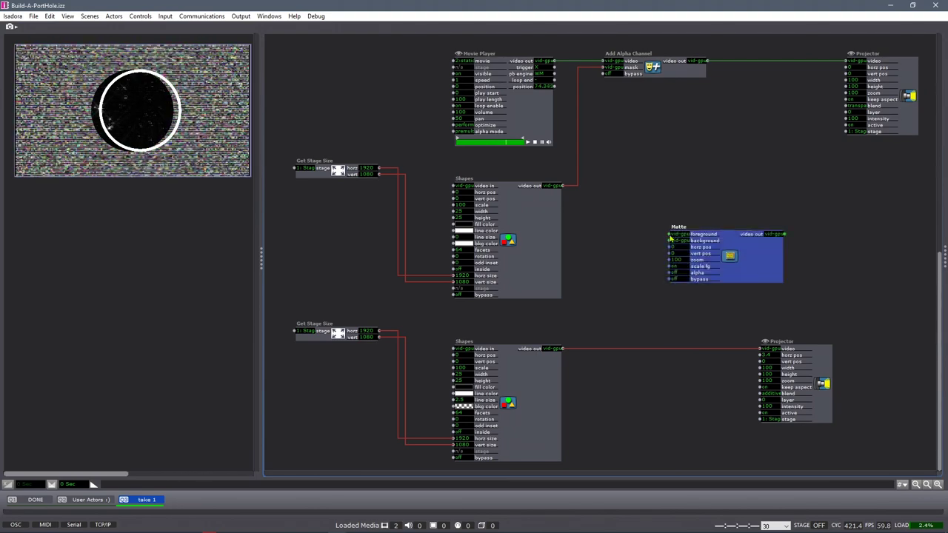
left_click_drag(757, 268, 862, 194)
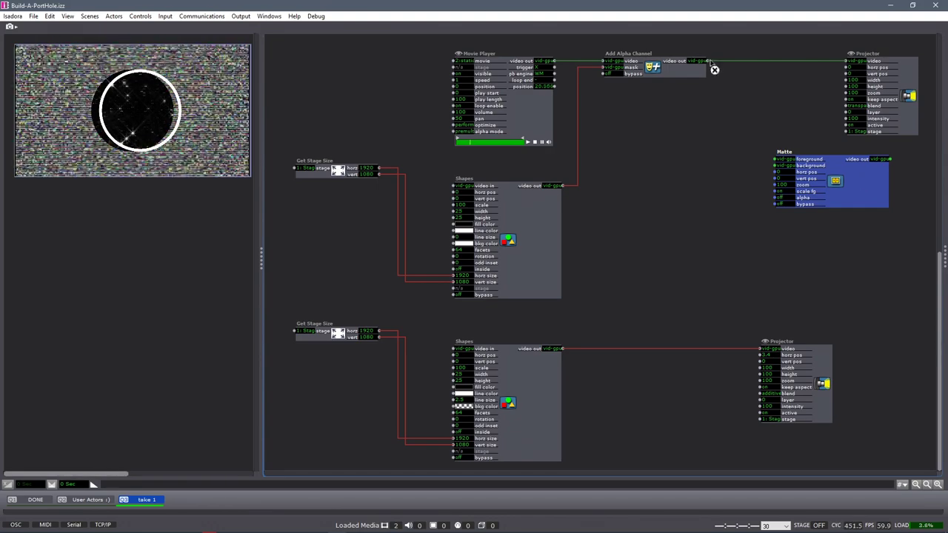
- Replace the Add Alpha Channel→Projector link with Add Alpha Channel→Matte and Matte→Projector
left_click(816, 65)
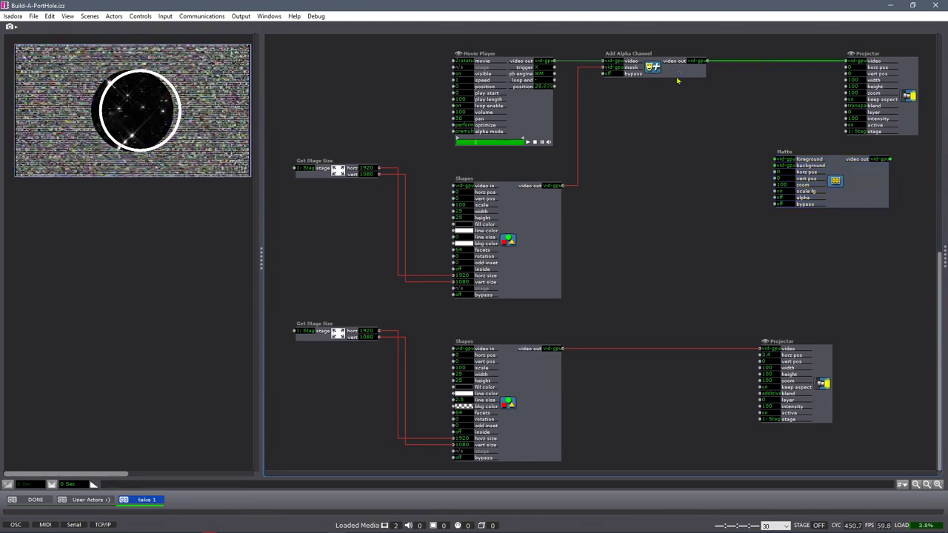
key("Delete")
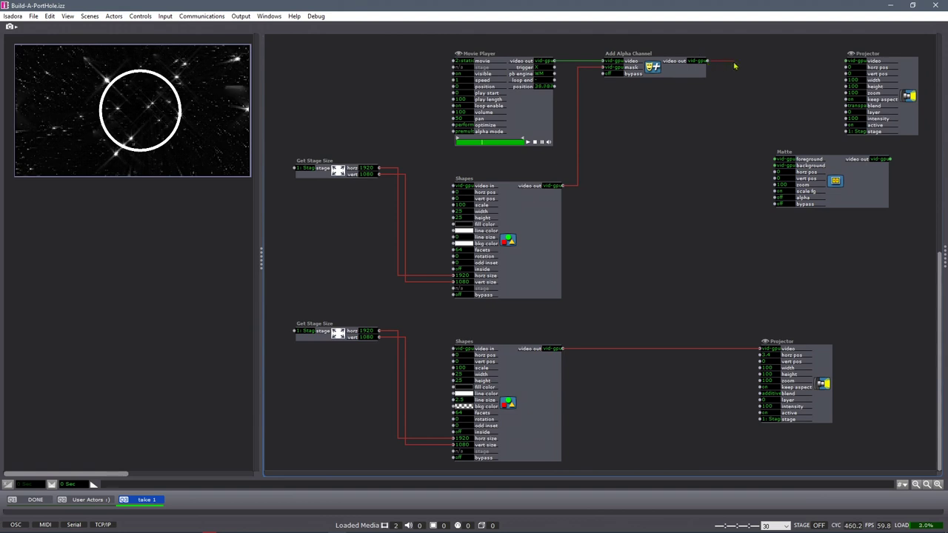
left_click_drag(734, 66, 774, 168)
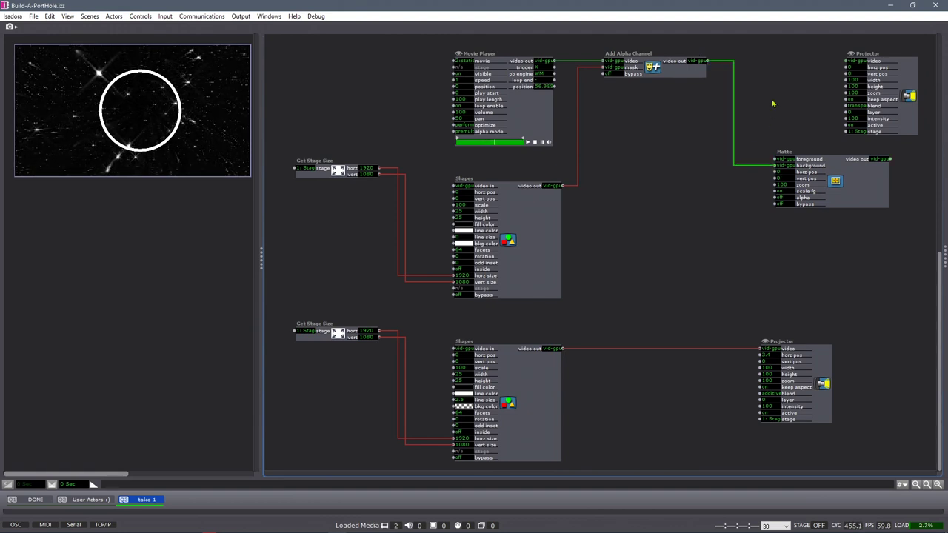
left_click_drag(909, 78, 895, 179)
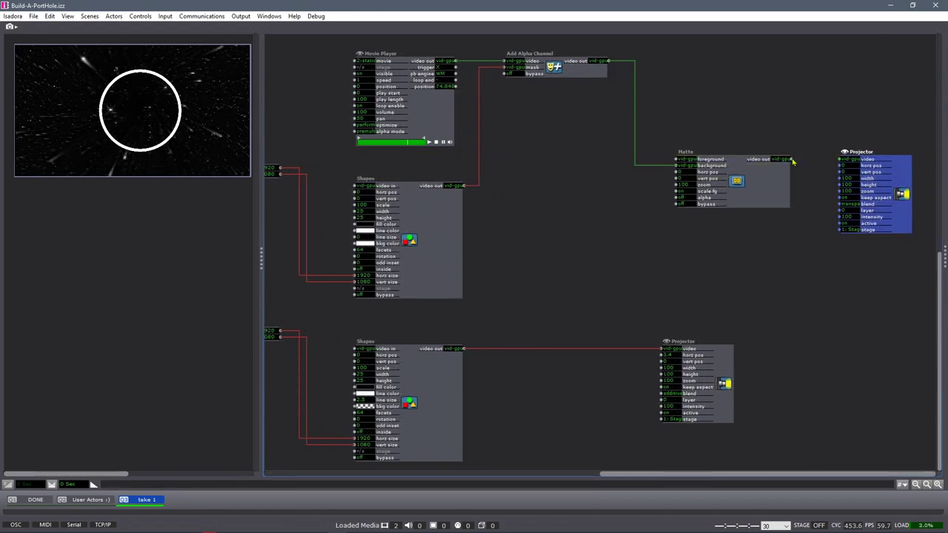
left_click_drag(793, 157, 839, 165)
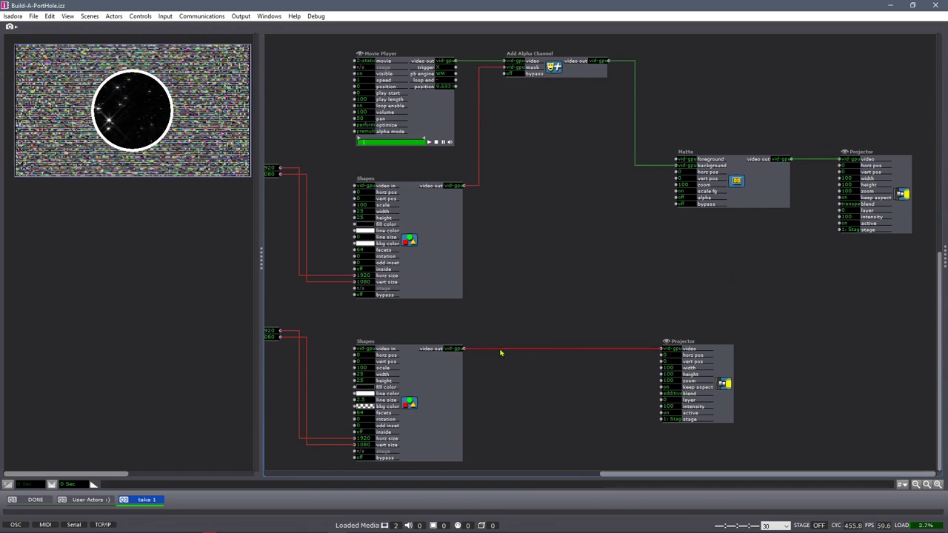
- Delete the lower Projector, wire the ring Shapes video into the Matte's foreground, and turn Matte alpha on
left_click(724, 369)
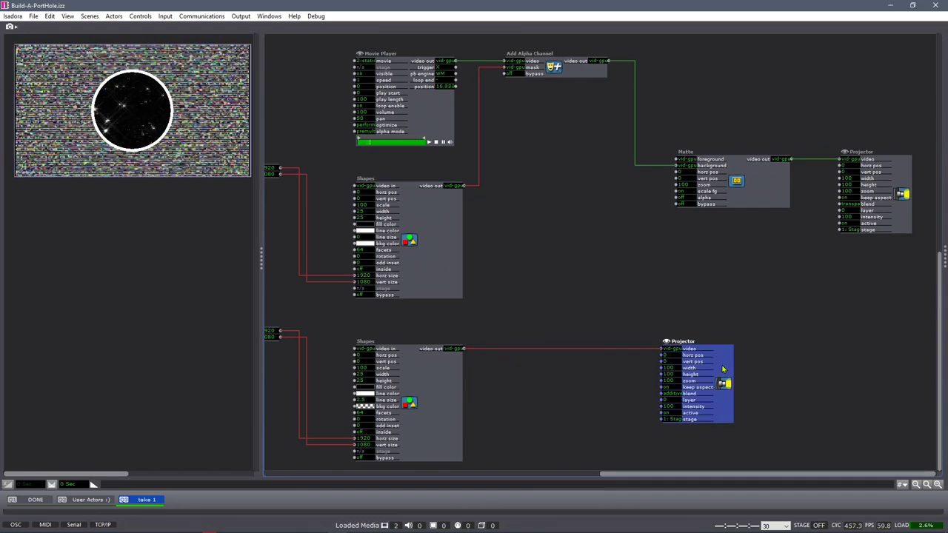
key("Delete")
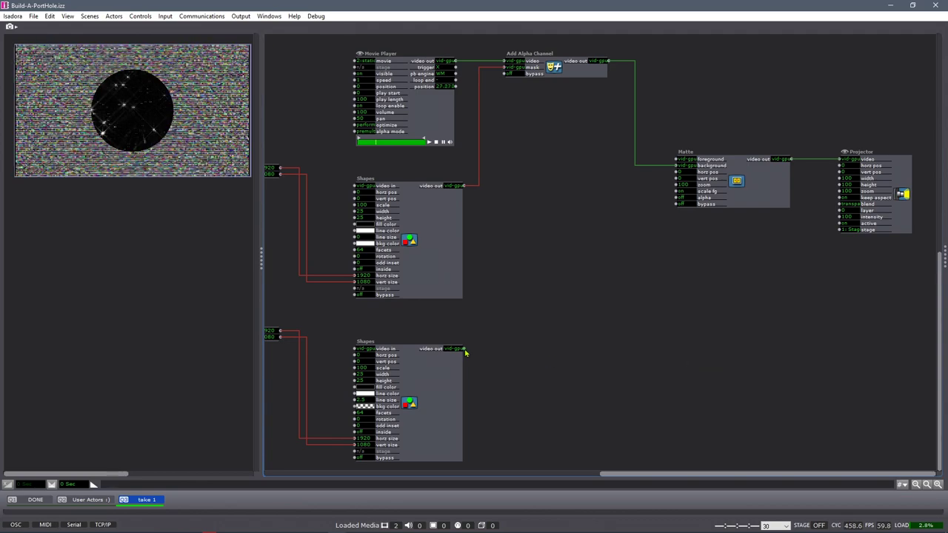
left_click_drag(465, 353, 675, 162)
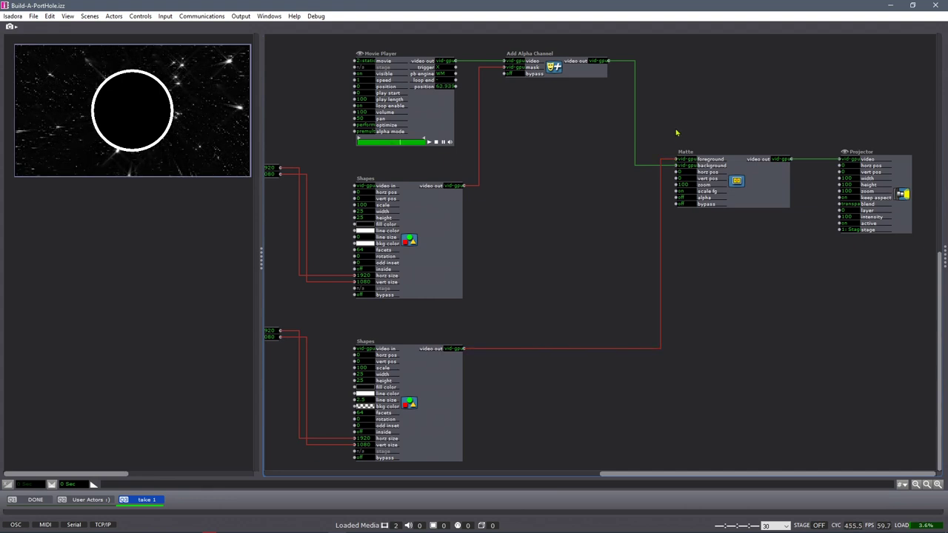
left_click(688, 200)
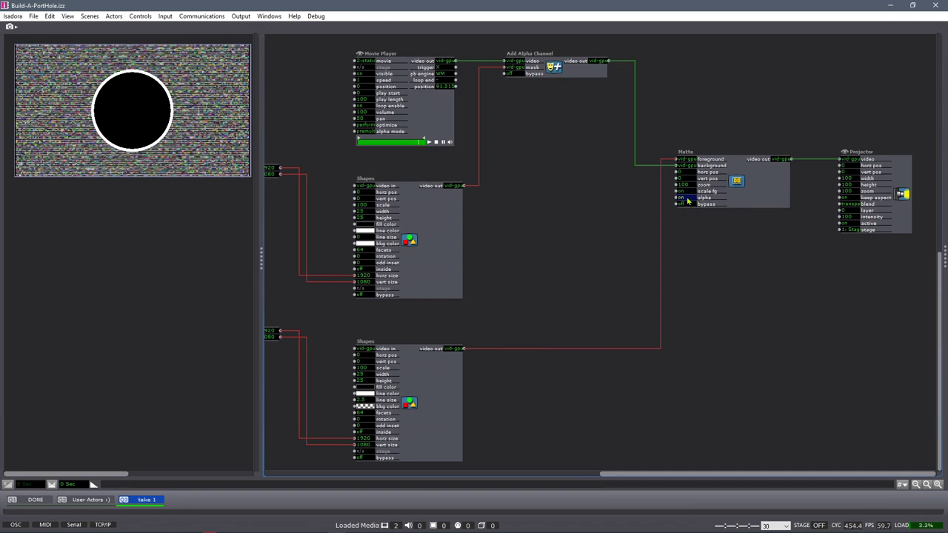
- Give the lower Shapes fill colour an alpha of 0 so the stars show inside the ring
left_click(603, 191)
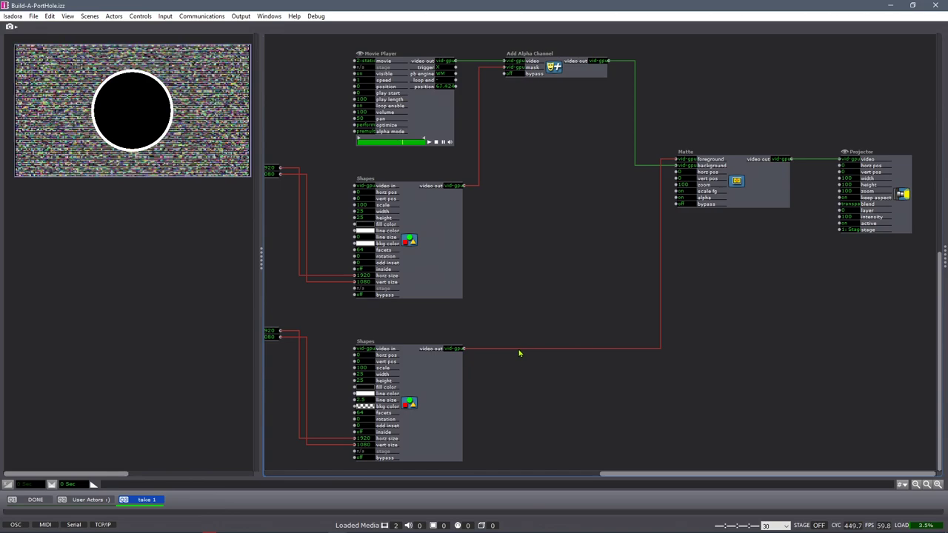
mouse_move(519, 353)
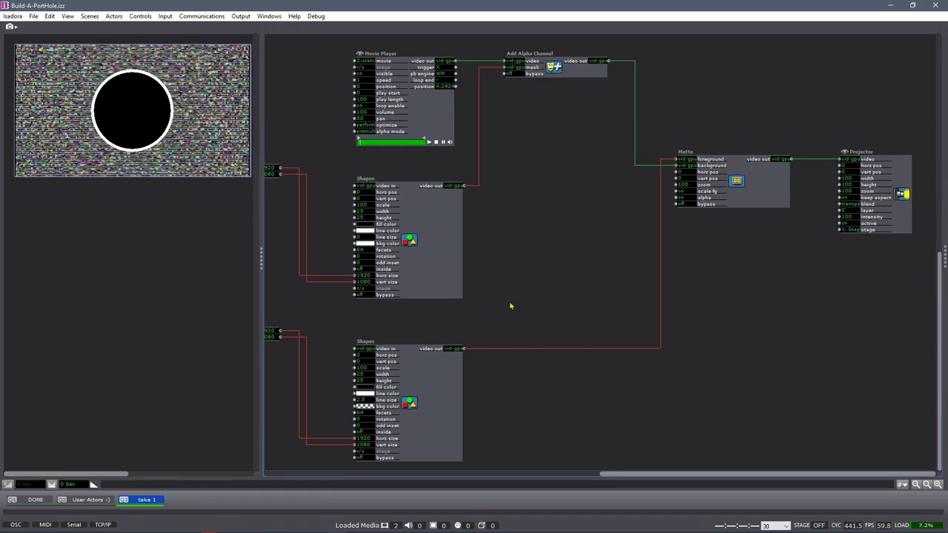
left_click(365, 390)
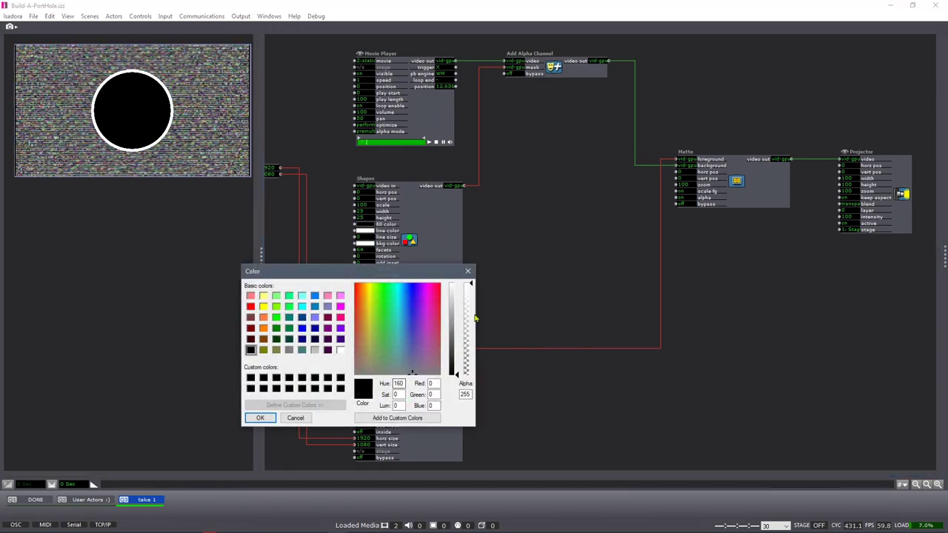
left_click_drag(471, 303, 458, 417)
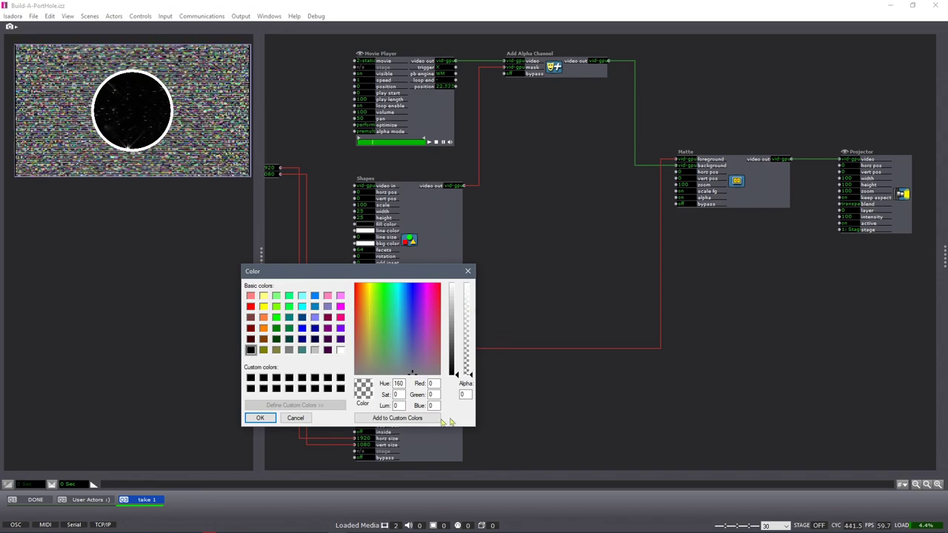
left_click(259, 419)
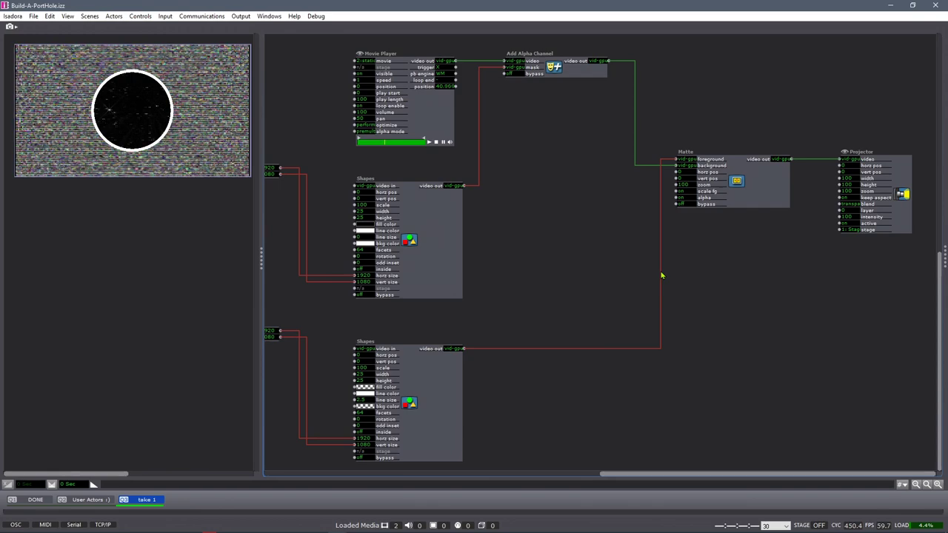
mouse_move(661, 276)
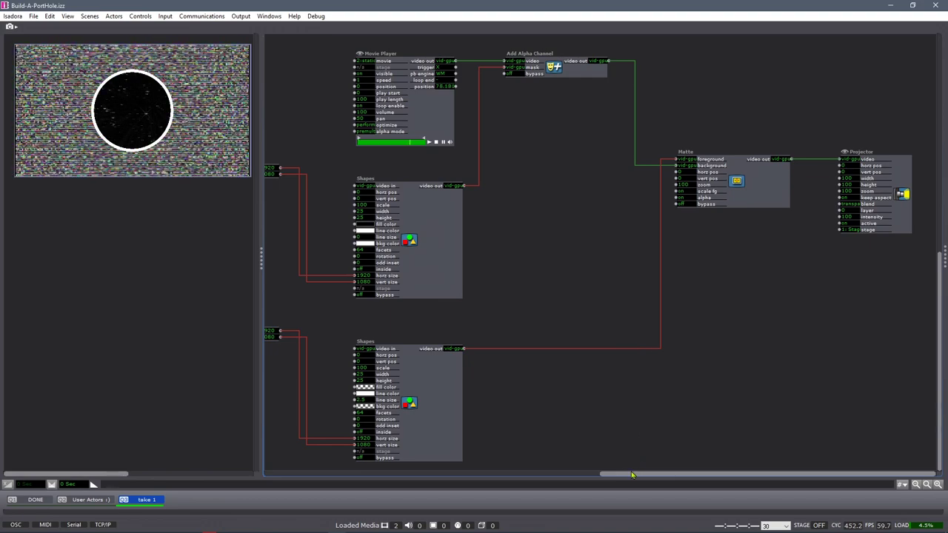
- Set the Matte horz pos to 2.2 and slide the upper Shapes disc sideways via horz pos
left_click_drag(608, 475, 280, 479)
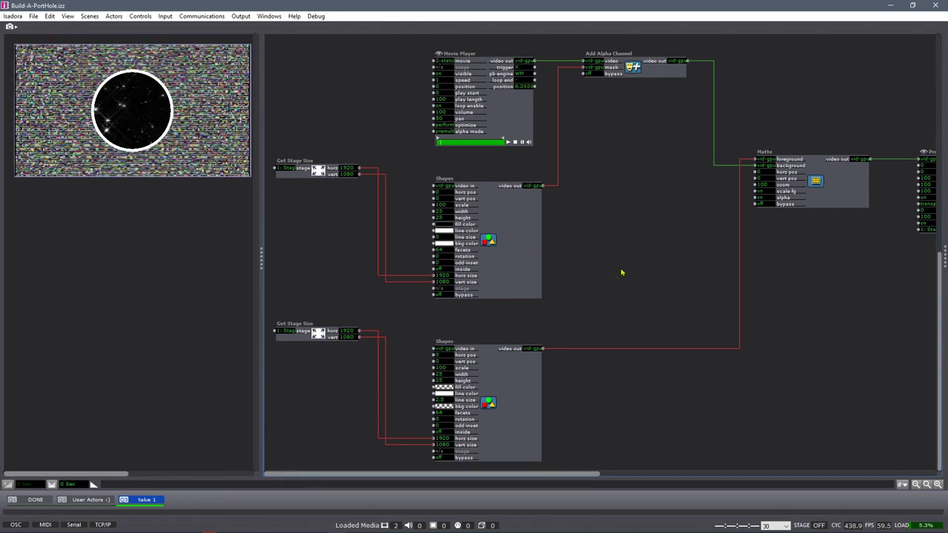
left_click(762, 171)
left_click_drag(761, 171, 762, 172)
left_click_drag(437, 192, 437, 193)
- Reset the Matte horz pos to 0, check the horz pos ranges, and move the upper Get Stage Size down
left_click_drag(442, 355, 441, 356)
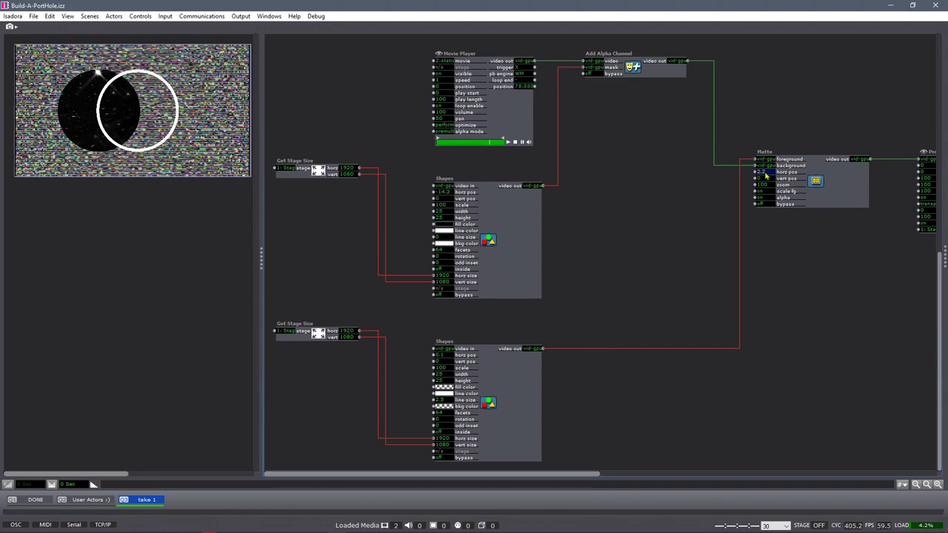
left_click_drag(766, 175, 766, 176)
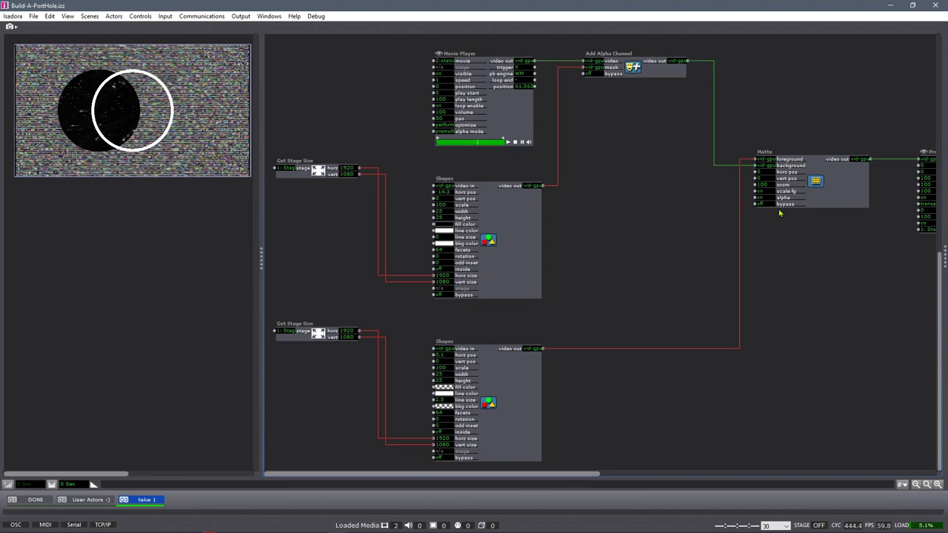
left_click(474, 197)
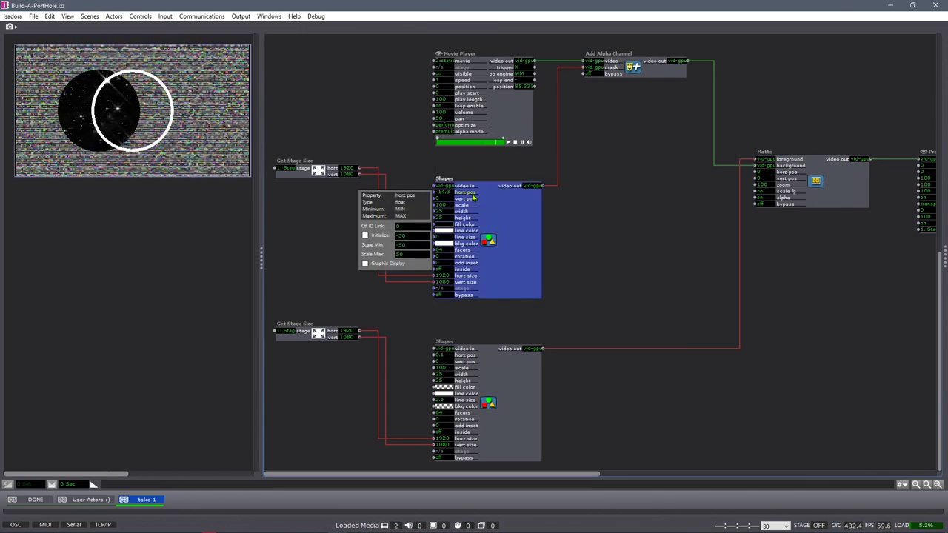
left_click(619, 203)
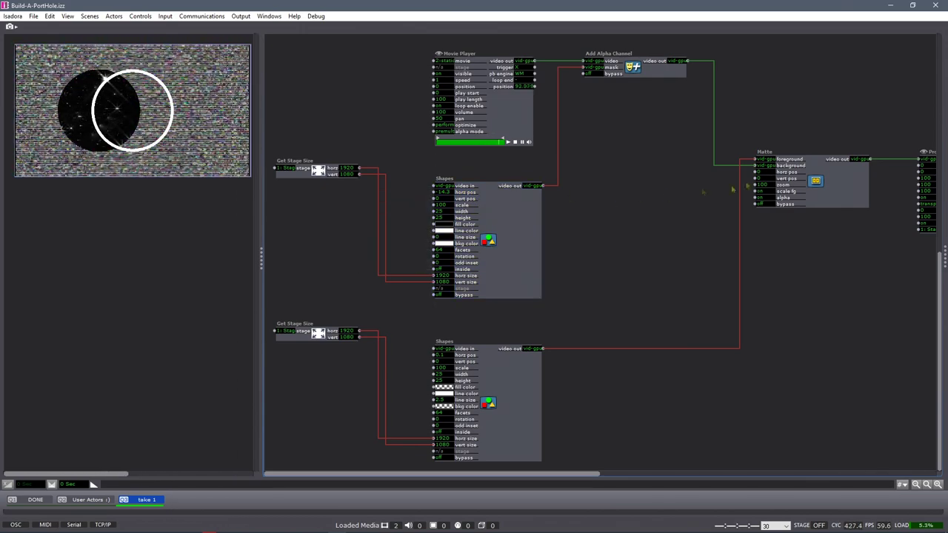
left_click(783, 175)
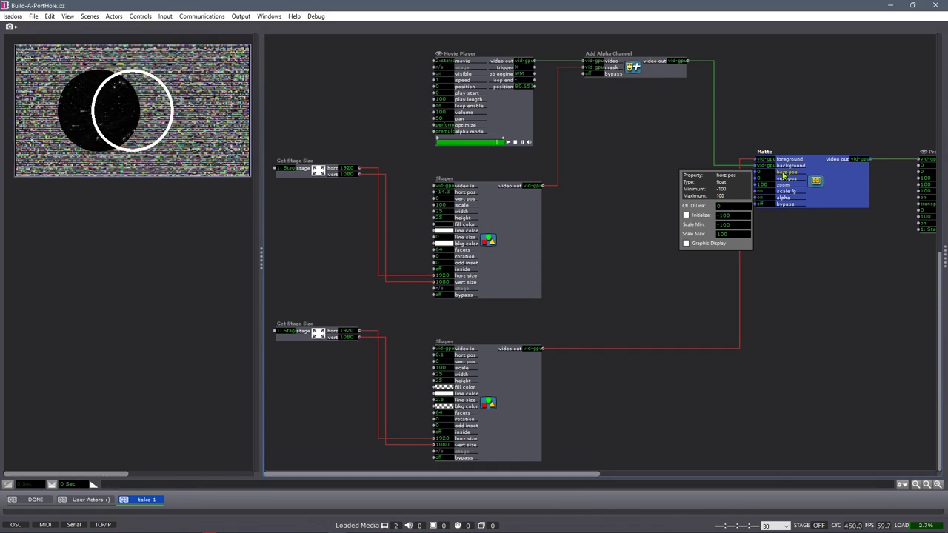
left_click(307, 161)
left_click_drag(308, 161, 303, 304)
- Add two Absolute Value actors in newly freed space on the left of the patch
left_click(286, 224)
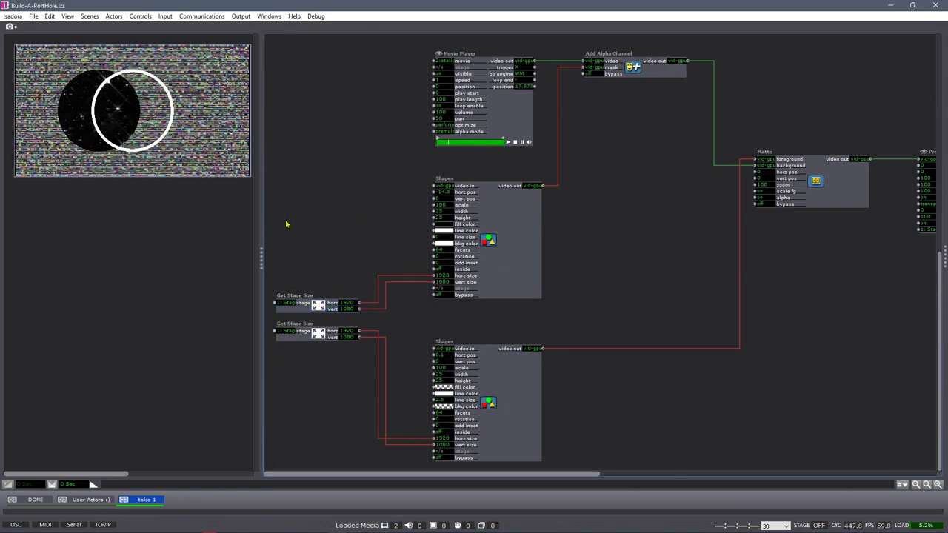
left_click_drag(286, 224, 493, 197)
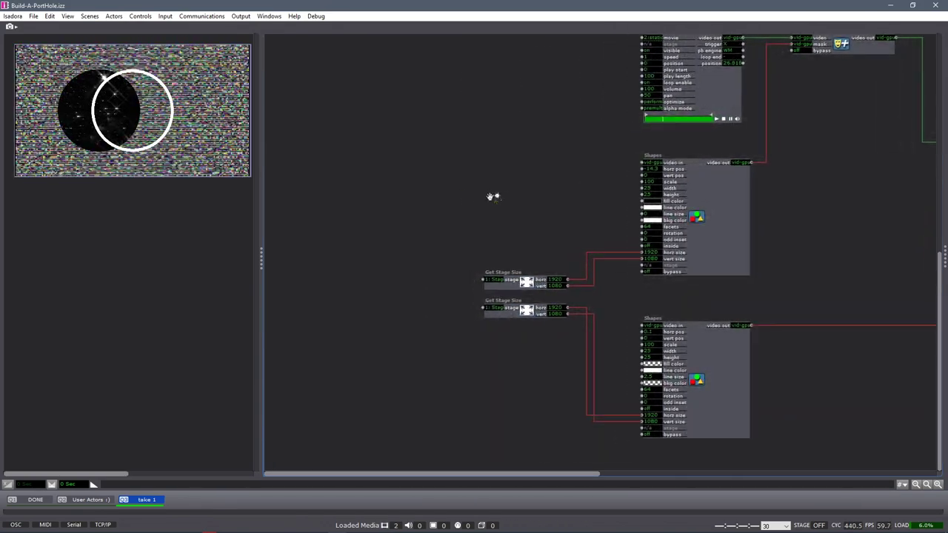
double_click(378, 168)
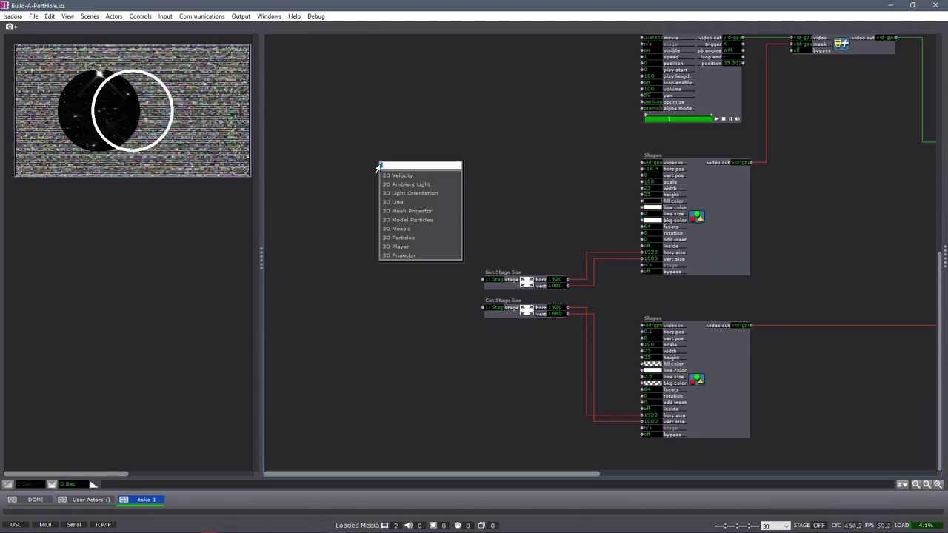
type("ab")
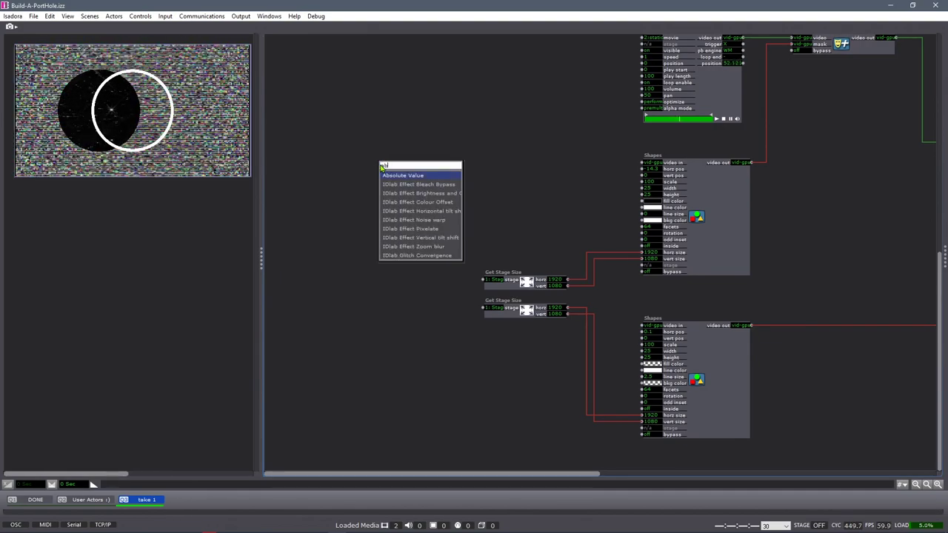
key("Return")
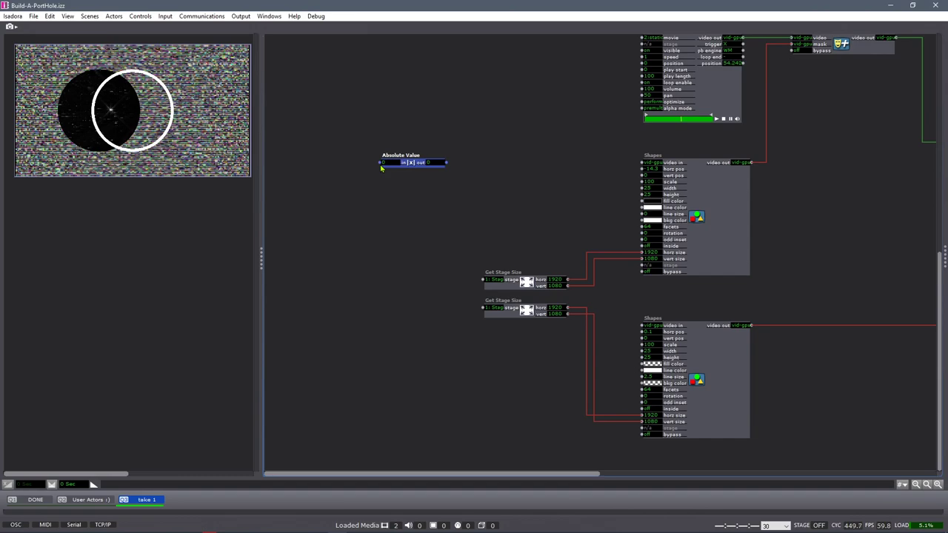
left_click_drag(382, 168, 394, 184)
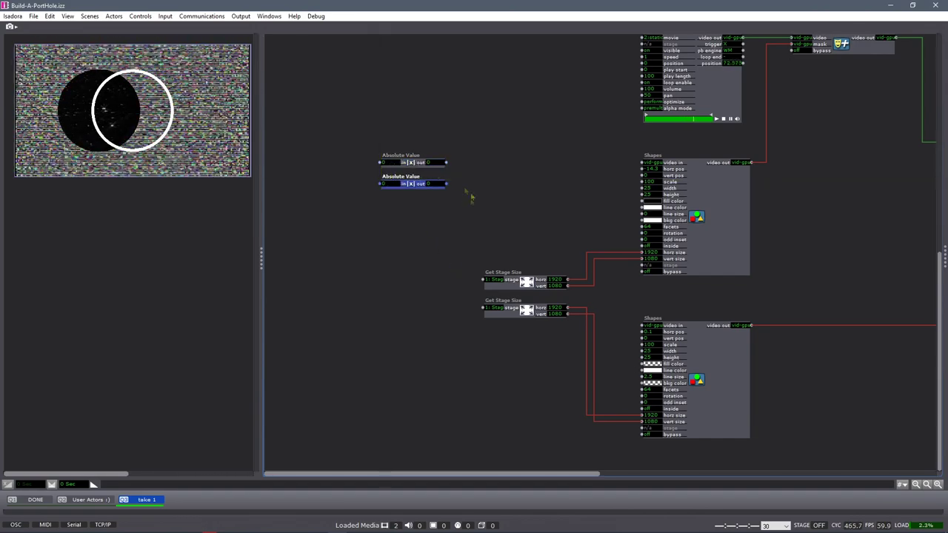
left_click(407, 162, "shift")
left_click_drag(410, 161, 320, 161)
- Add a Limit-Scale Value with out min -50 and out max 50, fed by the first Absolute Value
double_click(425, 155)
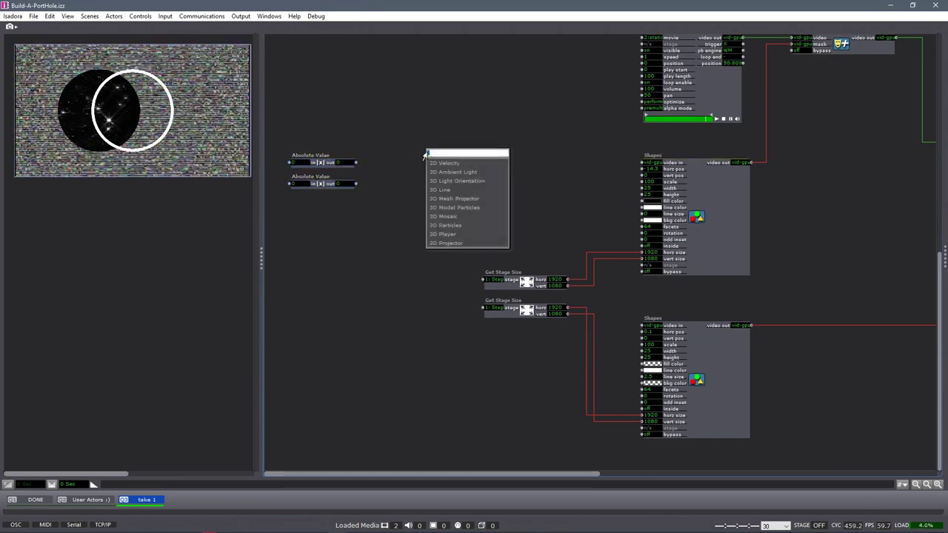
type("limit")
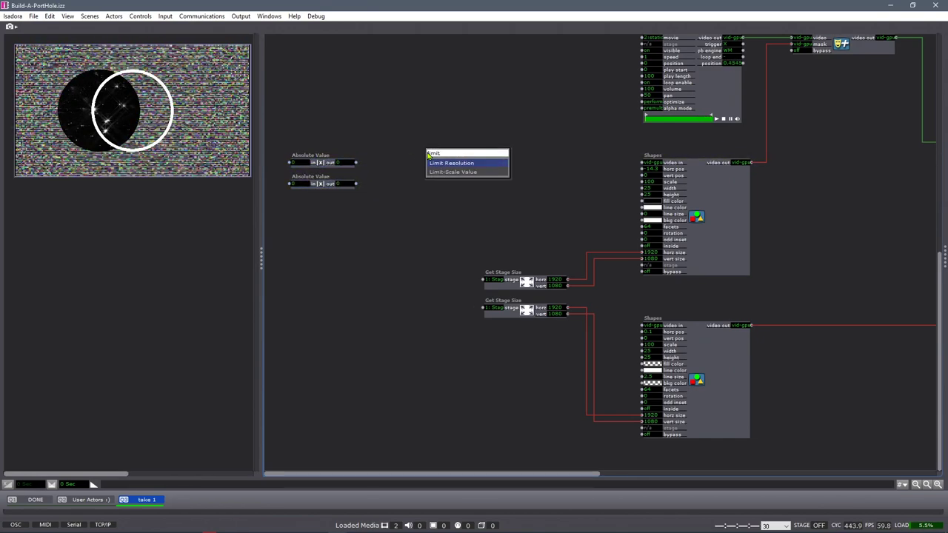
left_click(437, 172)
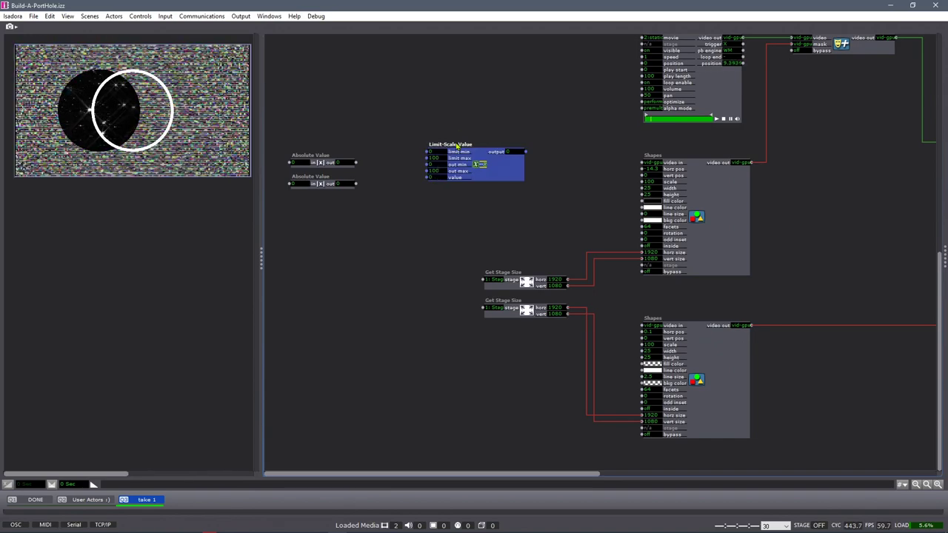
left_click_drag(457, 147, 442, 155)
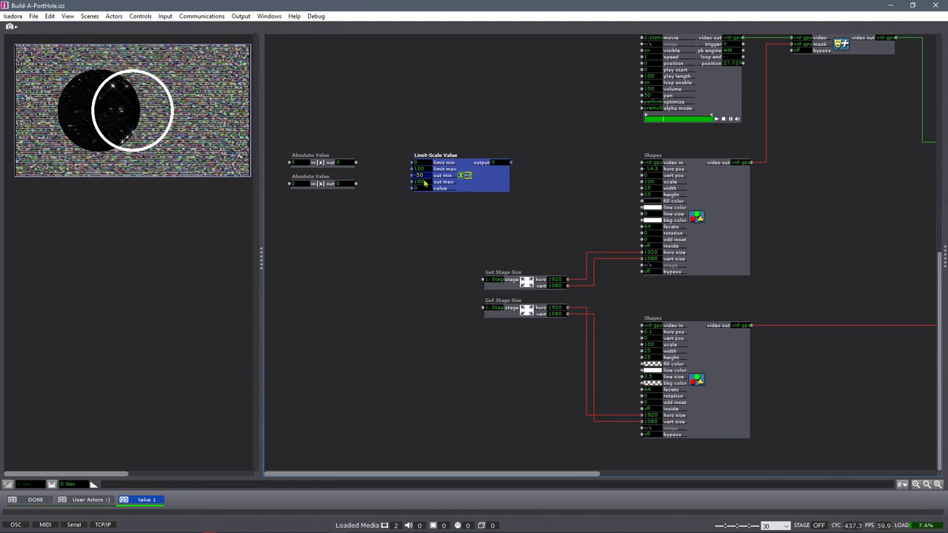
left_click(424, 183)
key("Return")
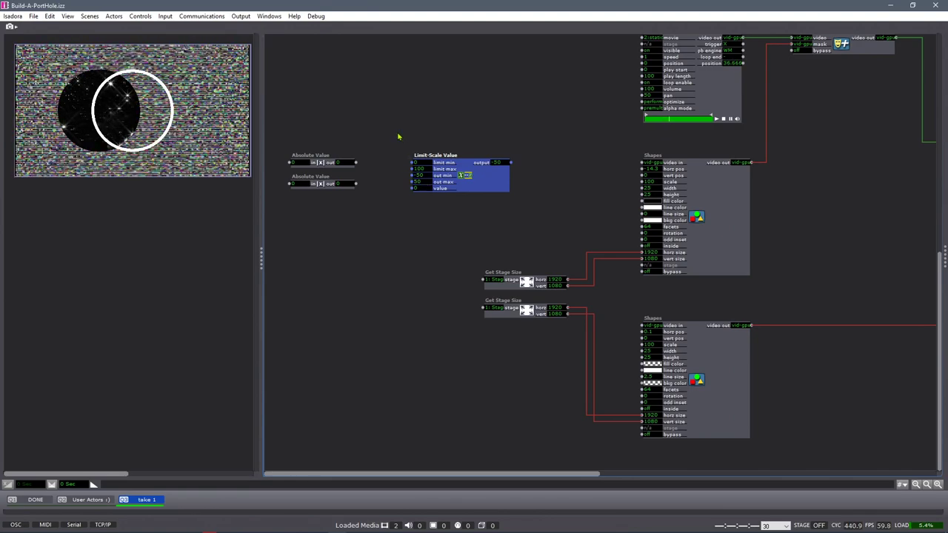
left_click(400, 135)
left_click_drag(356, 162, 414, 189)
left_click(496, 188)
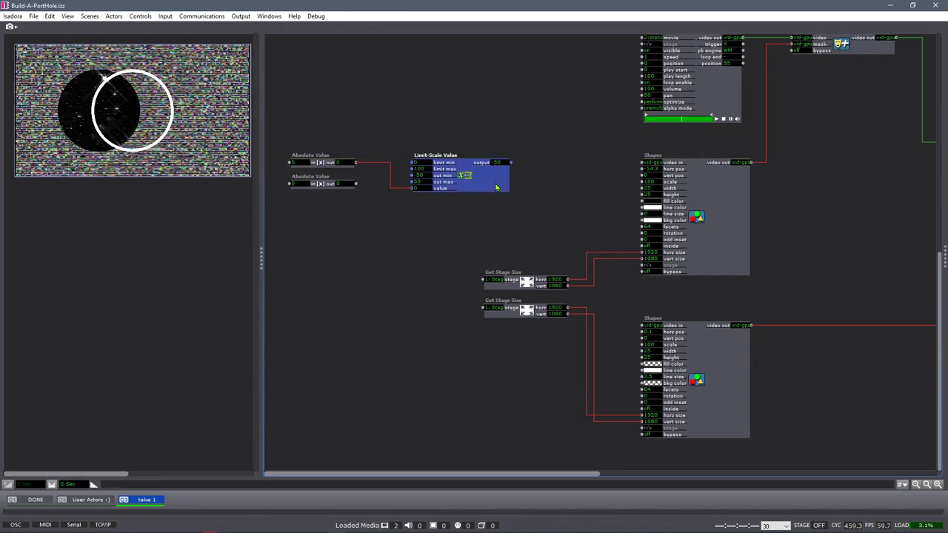
- Duplicate the Limit-Scale Value below the original and feed it from the second Absolute Value
left_click_drag(496, 188, 495, 239)
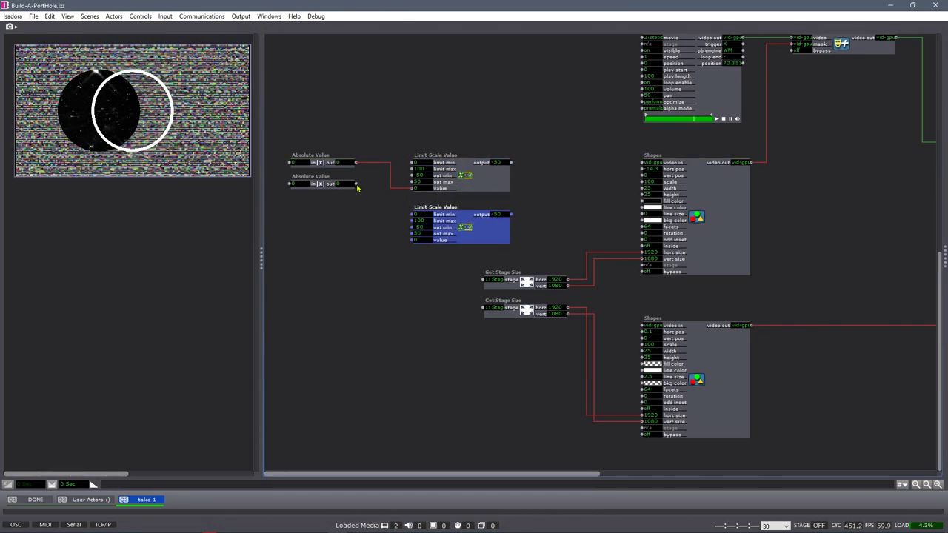
left_click_drag(356, 185, 413, 241)
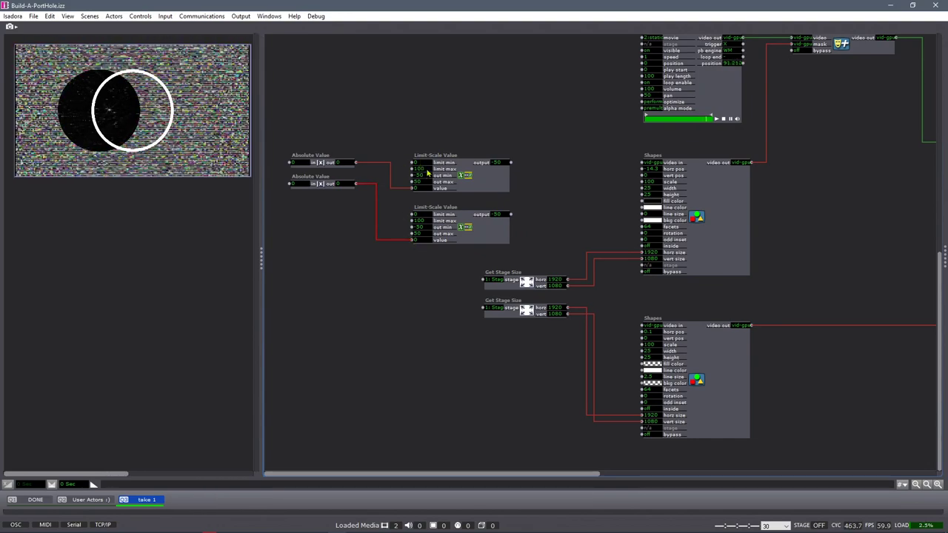
mouse_move(427, 173)
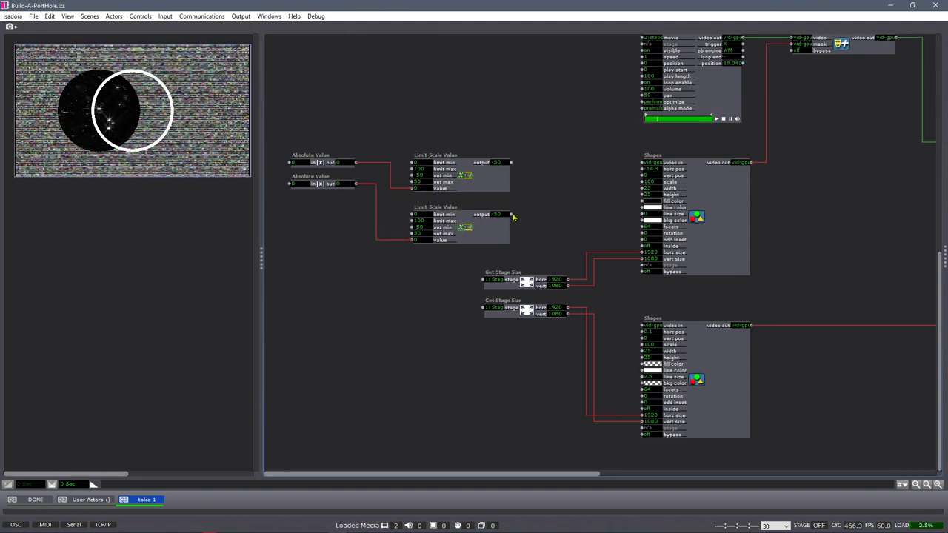
- Wire the scaler outputs to vert pos and horz pos on both Shapes actors, then test horizontal movement
left_click_drag(513, 216, 644, 176)
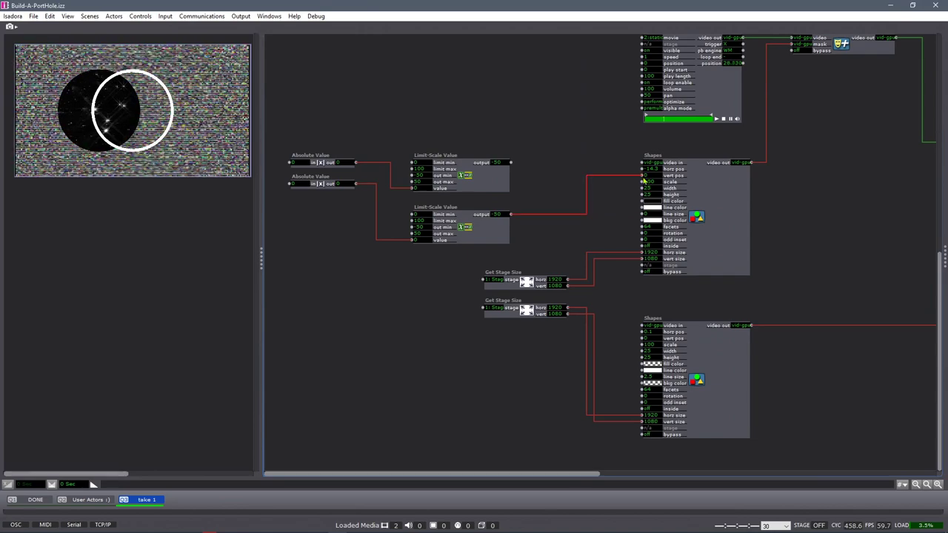
left_click_drag(511, 162, 642, 170)
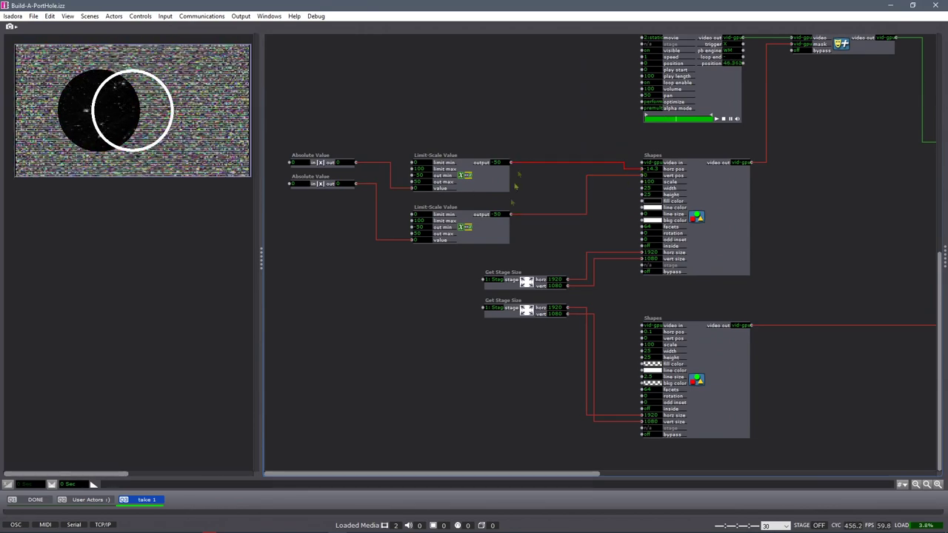
left_click_drag(511, 215, 641, 343)
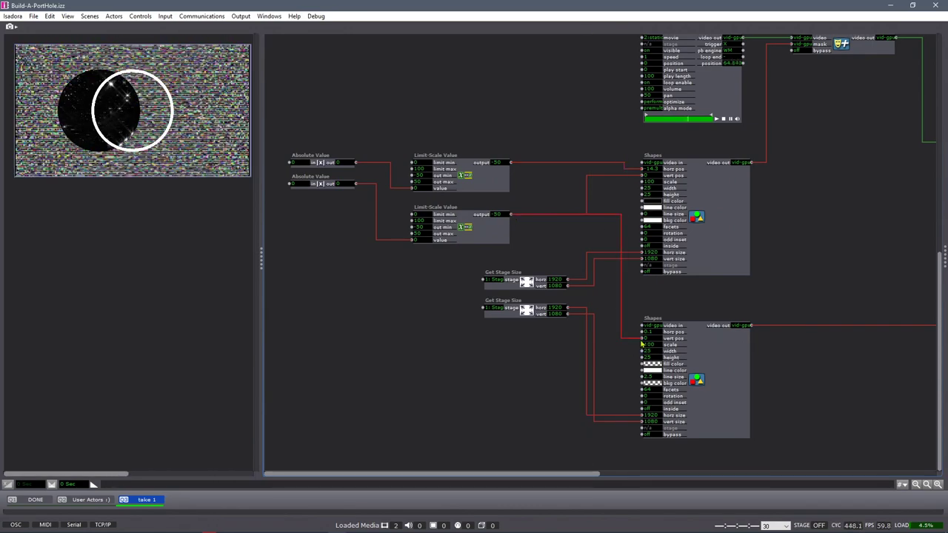
left_click_drag(641, 343, 641, 342)
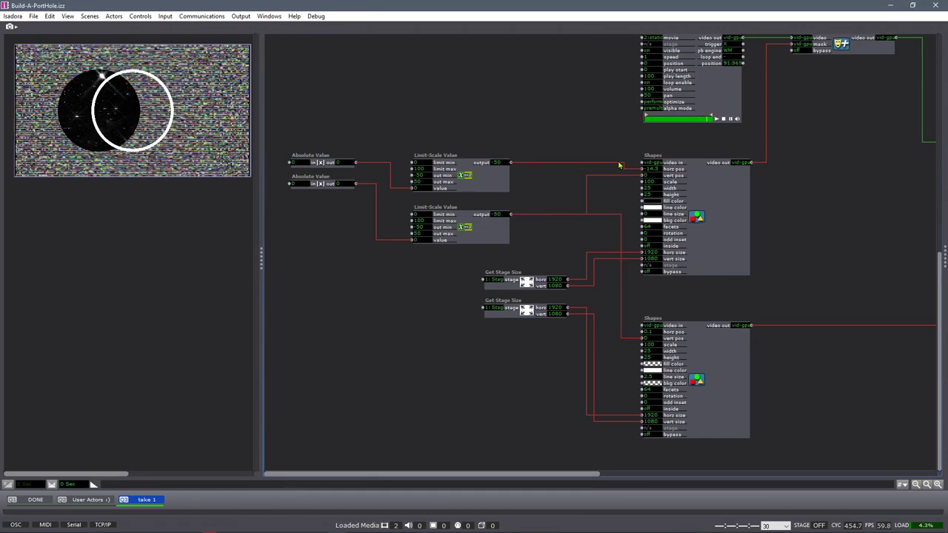
left_click_drag(614, 167, 644, 335)
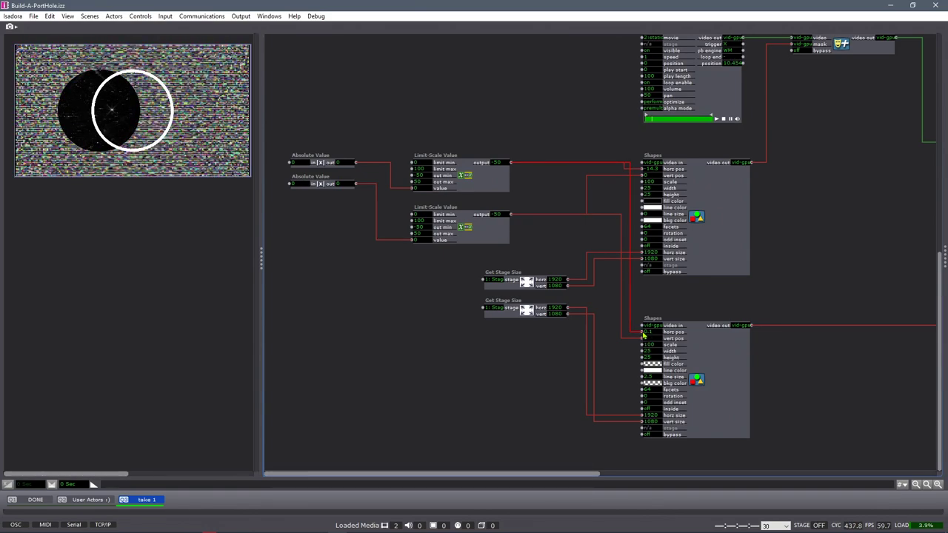
left_click_drag(300, 162, 309, 180)
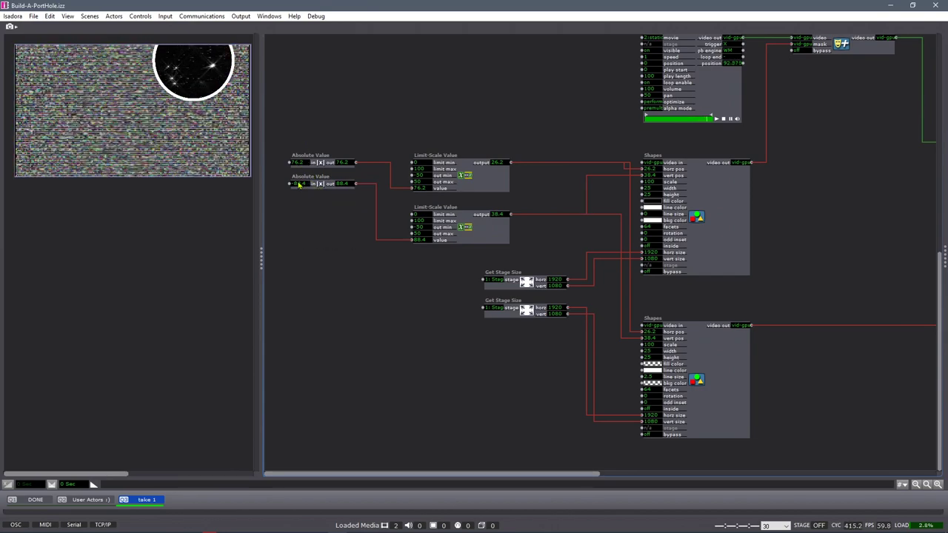
- Test vertical movement by setting the second Absolute Value to 67.8, then pan the patch for space
mouse_move(298, 184)
left_mouse_down()
mouse_move(298, 213)
mouse_move(298, 168)
left_mouse_up()
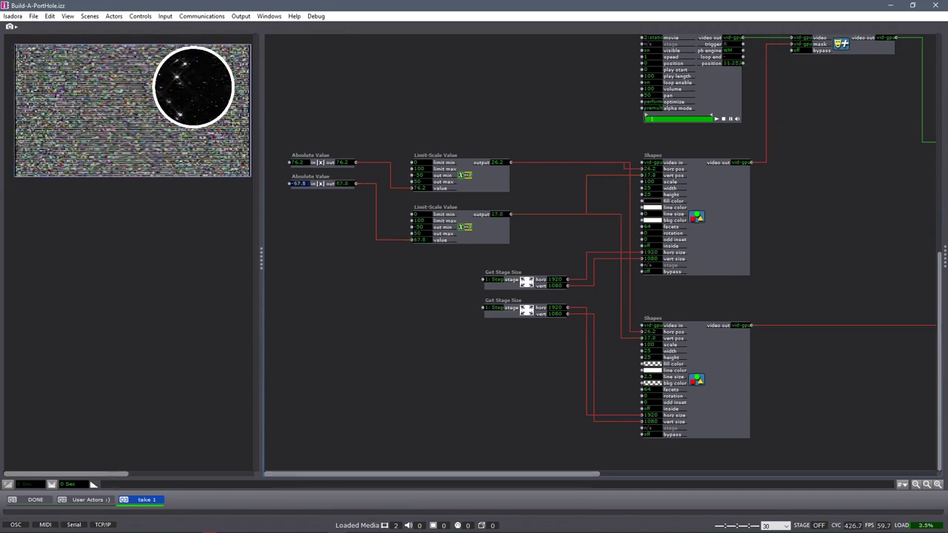
left_click_drag(303, 245, 546, 239)
double_click(326, 137)
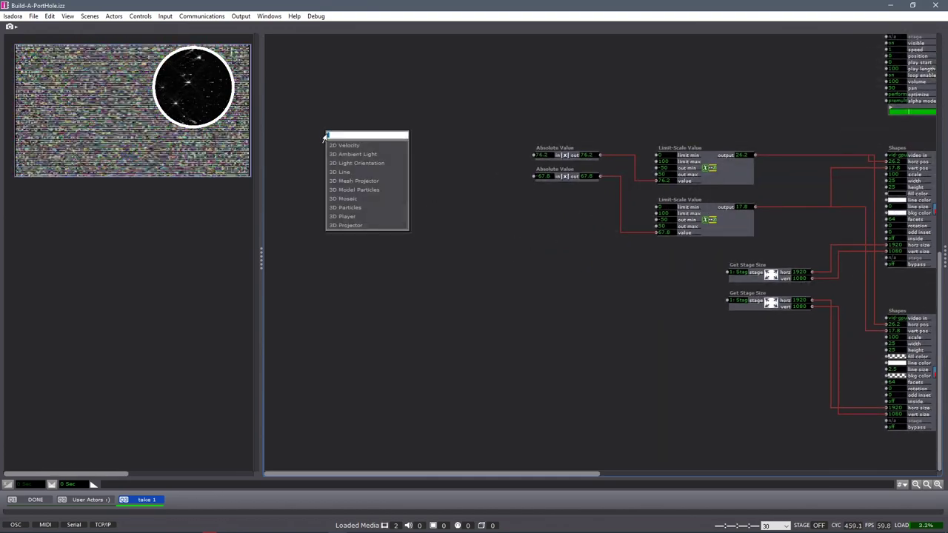
- Add a 0.1 Hz Wave Generator plus a duplicate, wiring each into its own Absolute Value input
type("wave")
key("Return")
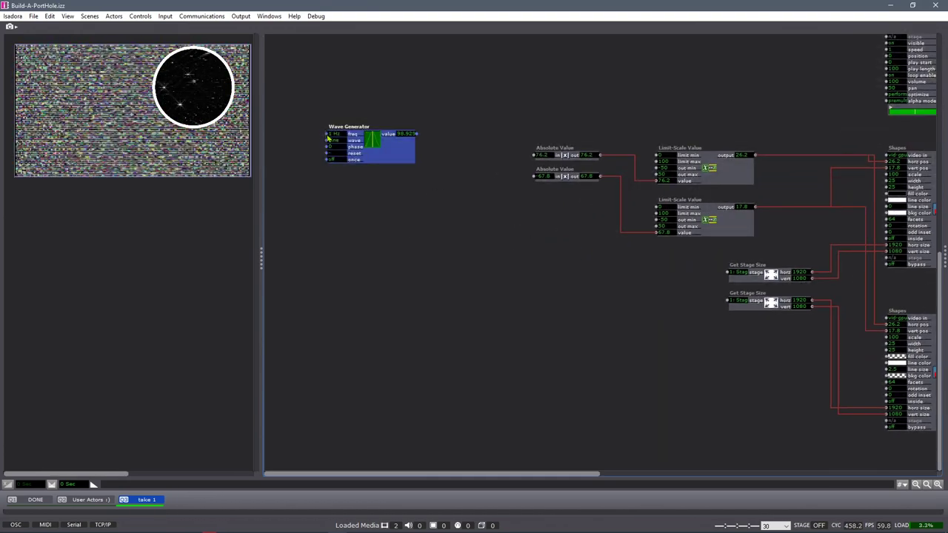
left_click_drag(328, 138, 336, 139)
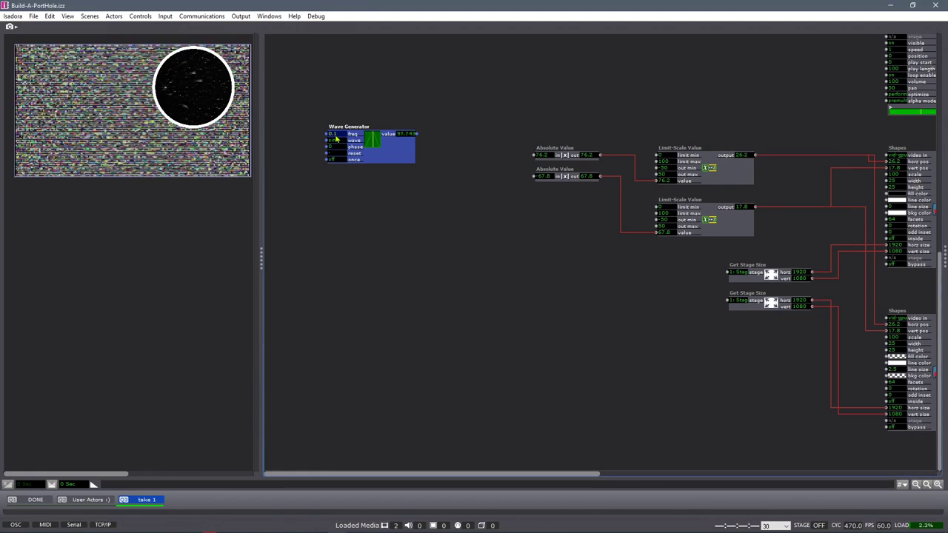
left_click_drag(335, 139, 342, 175)
left_click(360, 233)
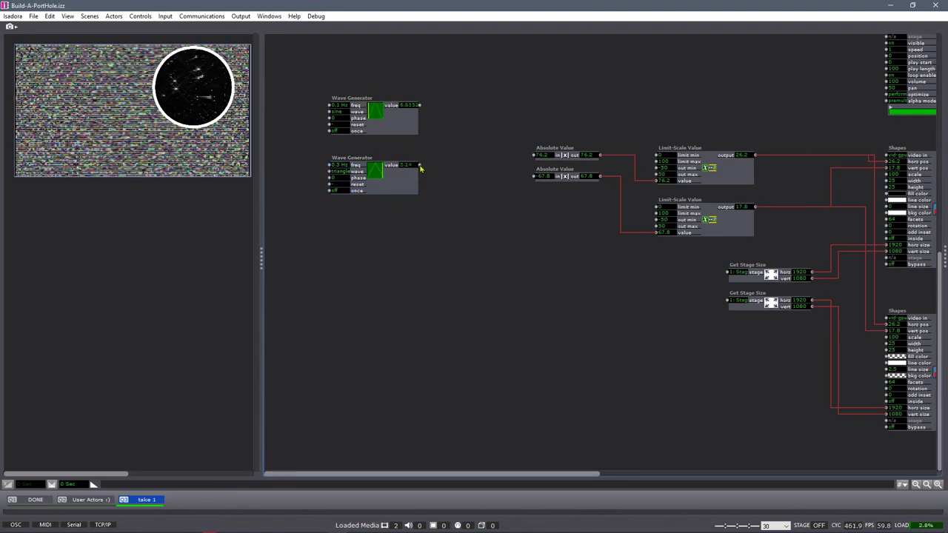
left_click_drag(419, 167, 534, 176)
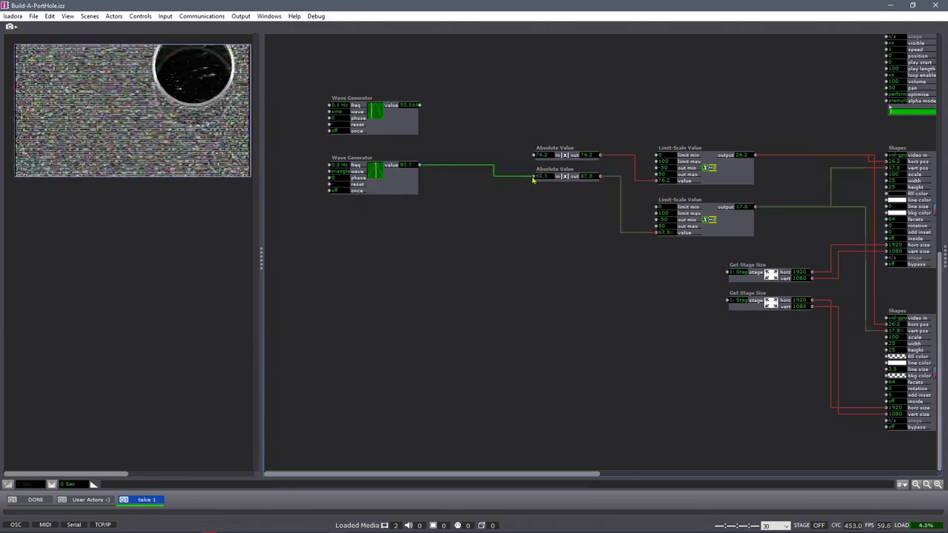
left_click_drag(422, 107, 533, 155)
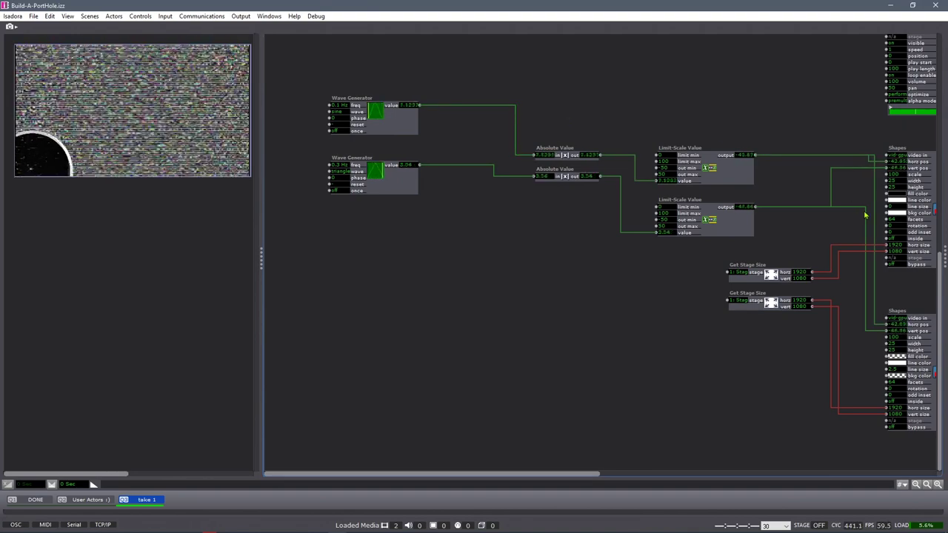
- Tidy the scaler wires into the lower Shapes and preview the wandering porthole on the stage
left_click_drag(865, 215, 849, 219)
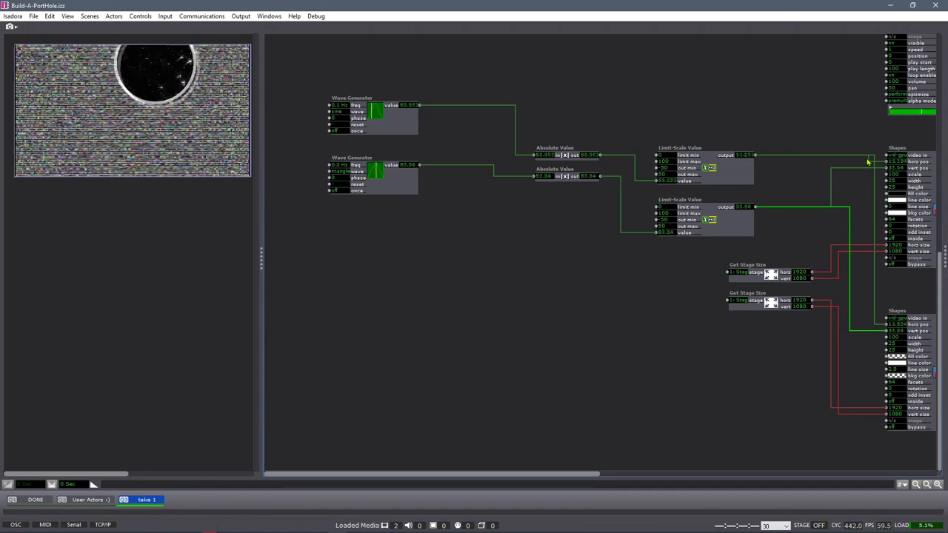
left_click_drag(874, 179, 867, 162)
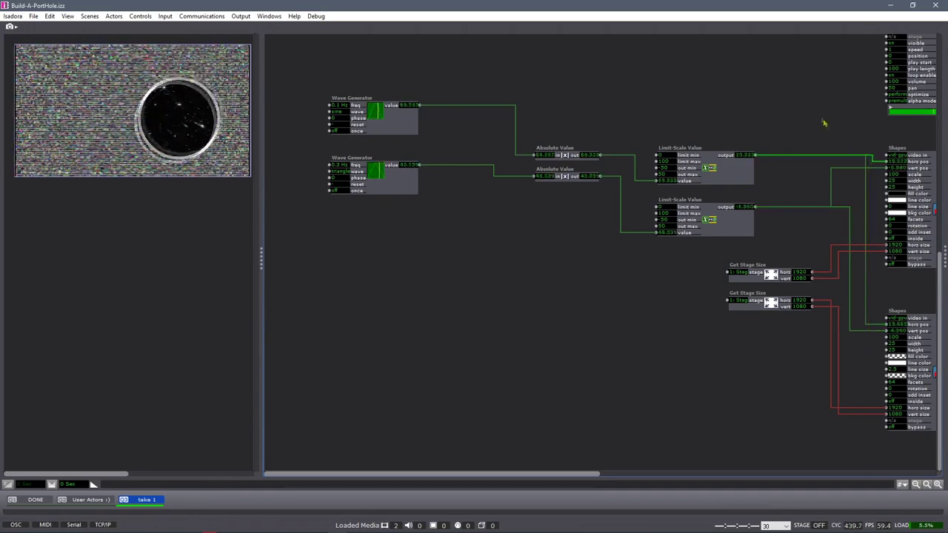
left_click(504, 217)
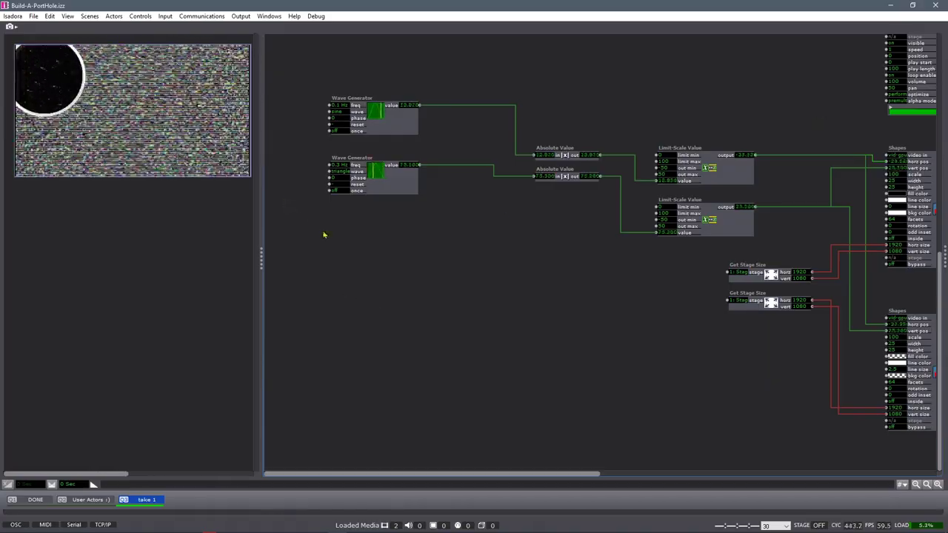
key("ctrl+g")
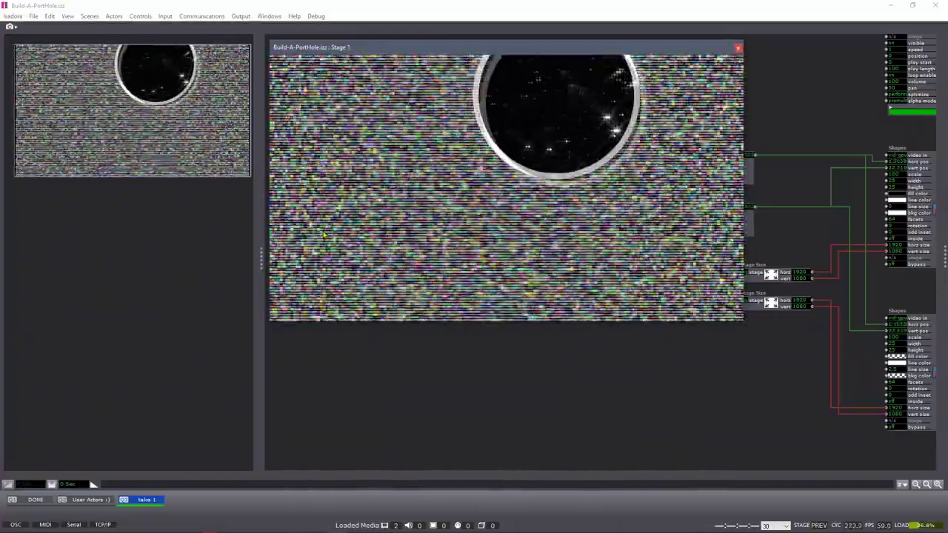
key("ctrl+g")
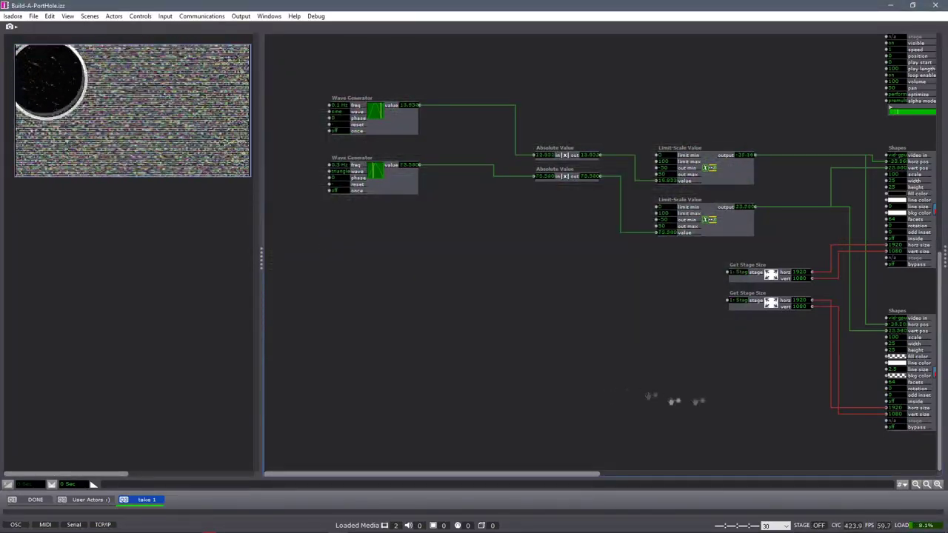
left_click_drag(673, 397, 461, 408)
- Move the Projector to the patch edge and shift the Movie Player far left
left_click_drag(926, 351, 656, 385)
left_click_drag(859, 154, 934, 154)
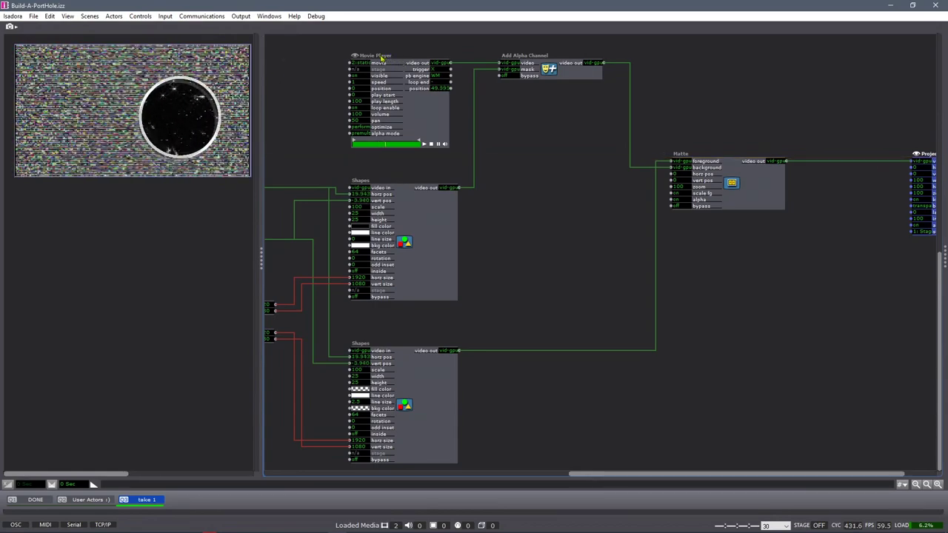
left_click_drag(382, 57, 291, 57)
left_click_drag(425, 131, 683, 129)
left_click_drag(567, 58, 316, 57)
left_click(789, 280)
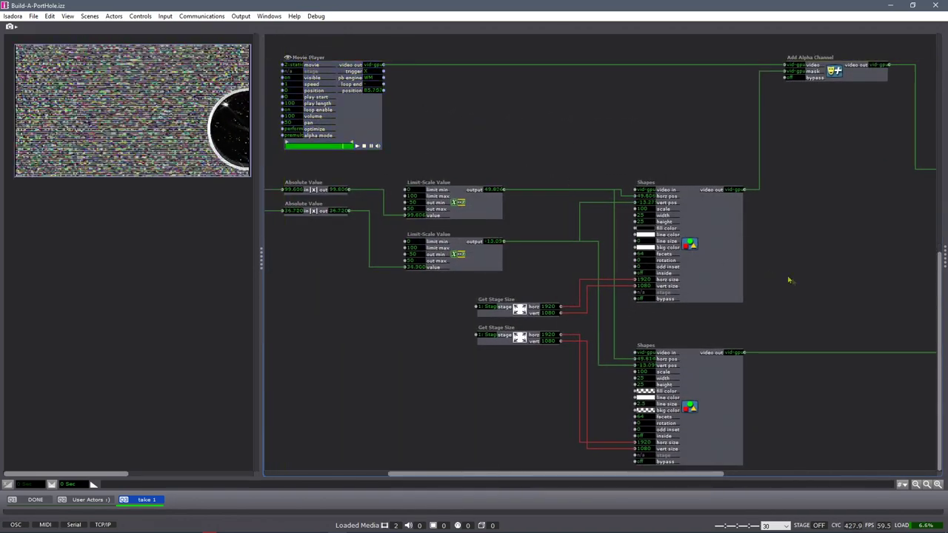
- Pan the patch to show the Movie Player, Projector and Absolute Value actors together
left_click_drag(832, 284, 834, 444)
left_click_drag(733, 188, 512, 157)
left_click_drag(532, 216, 455, 190)
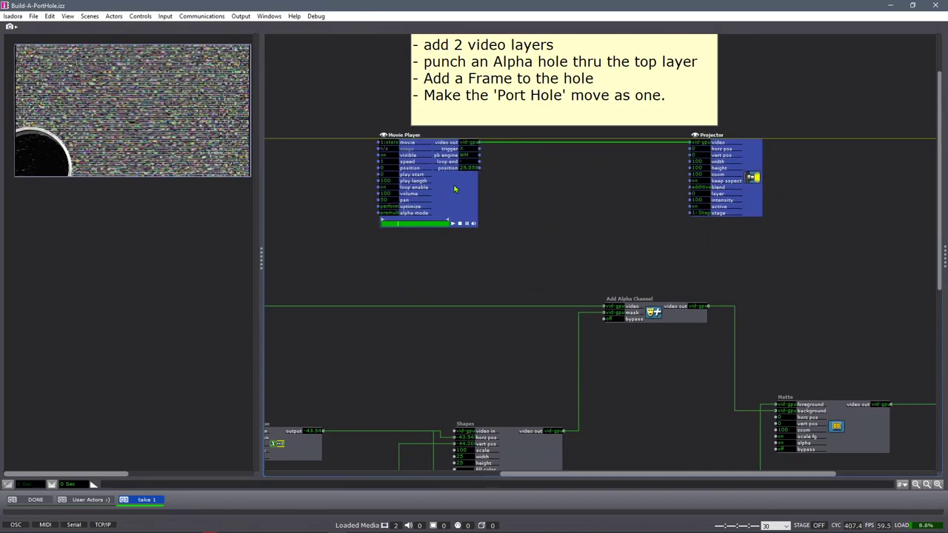
left_click_drag(607, 395, 692, 275)
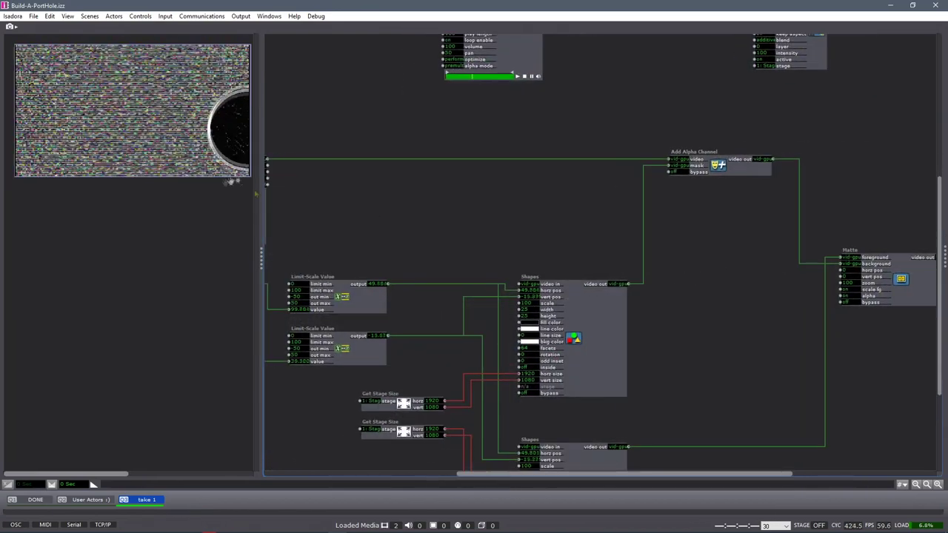
left_click_drag(381, 231, 568, 201)
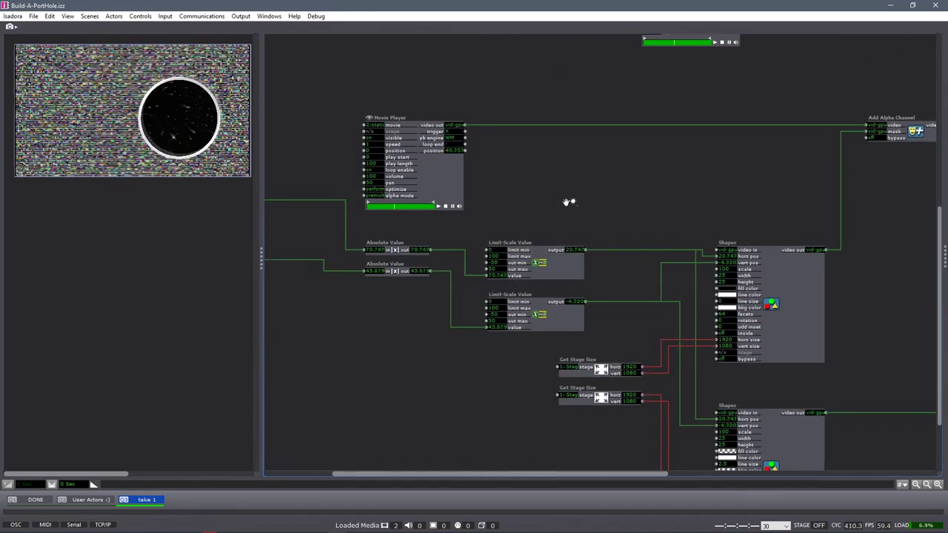
- Center the porthole actor network and move its Movie Player to the far left
scroll(567, 200, "down", 6)
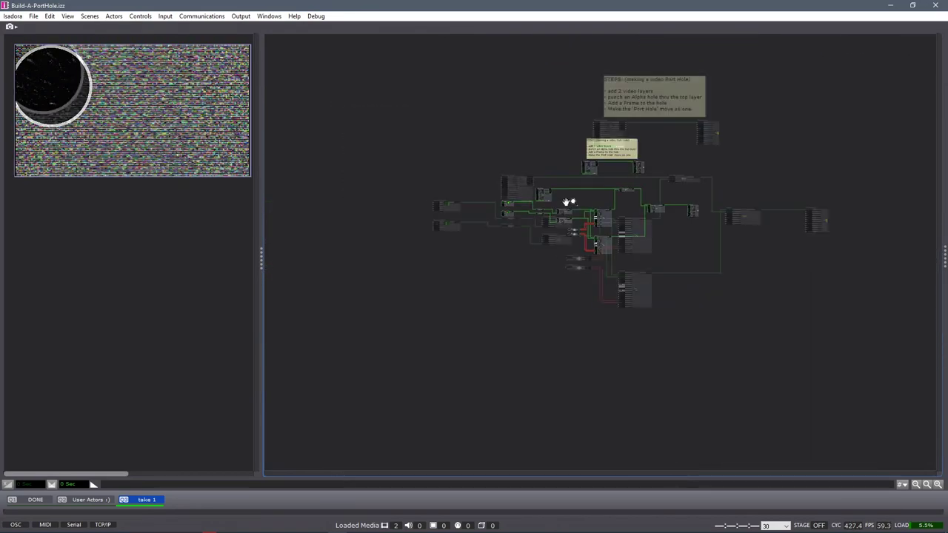
scroll(568, 200, "up", 6)
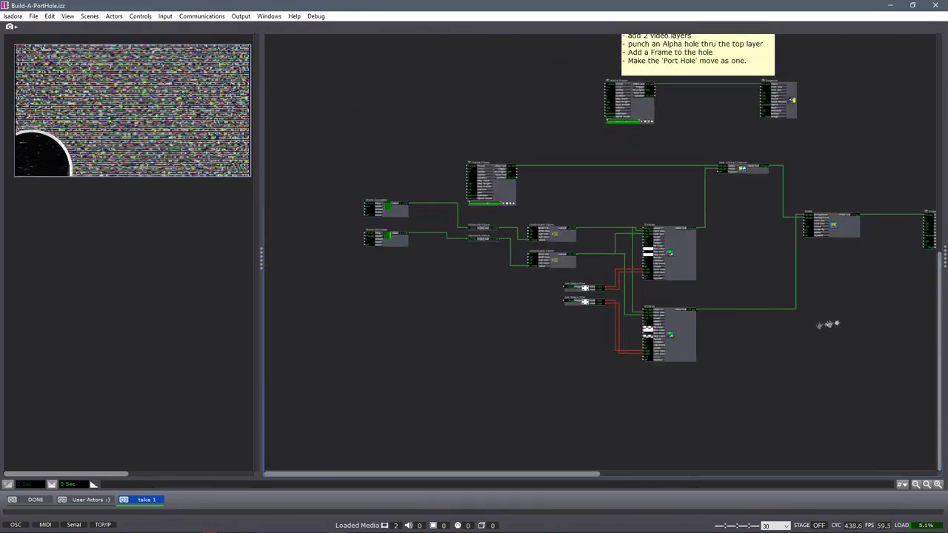
left_click_drag(828, 324, 793, 317)
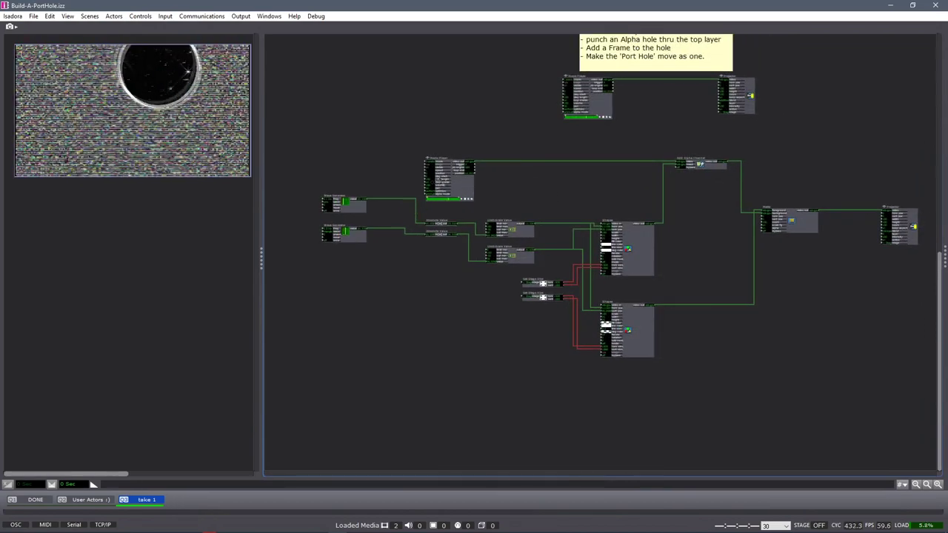
left_click_drag(461, 188, 288, 187)
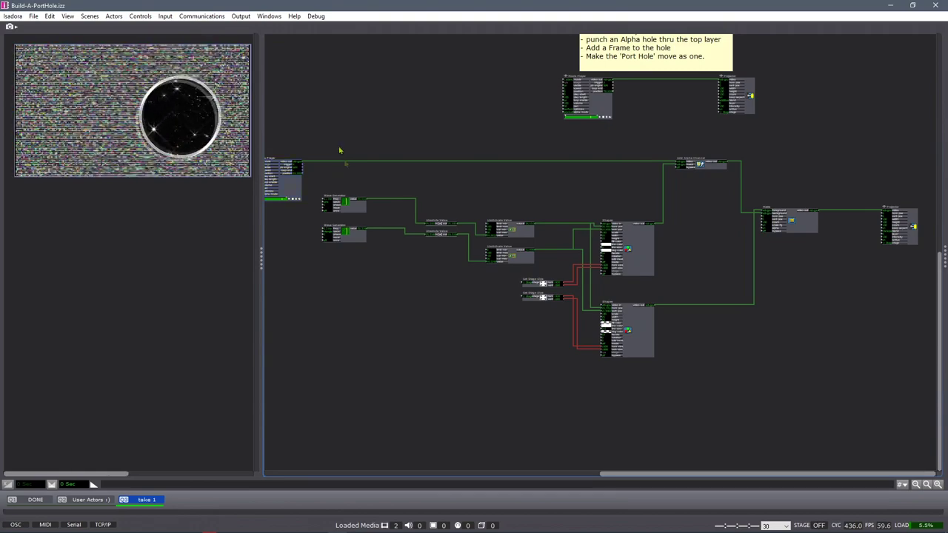
- Marquee-select the whole porthole actor network, dismissing a stray actor search
left_click_drag(339, 151, 799, 374)
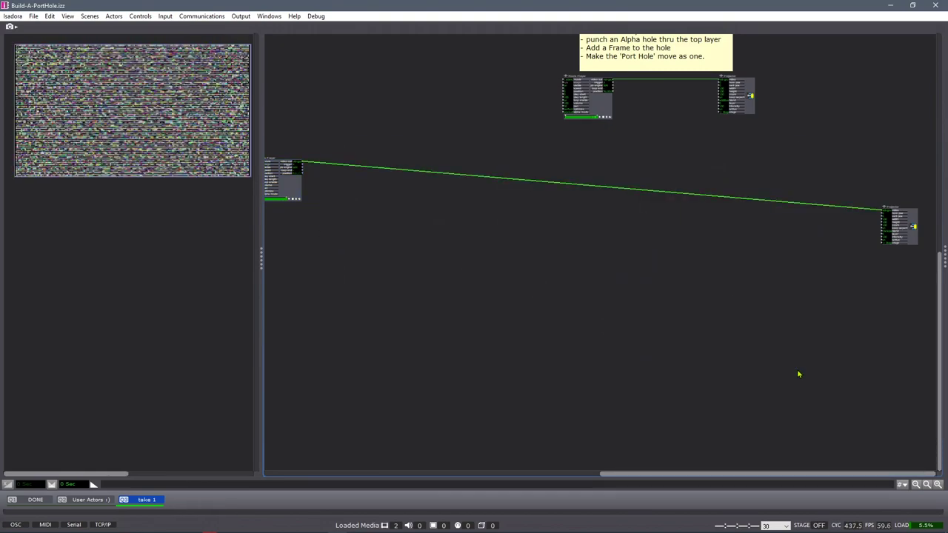
double_click(551, 259)
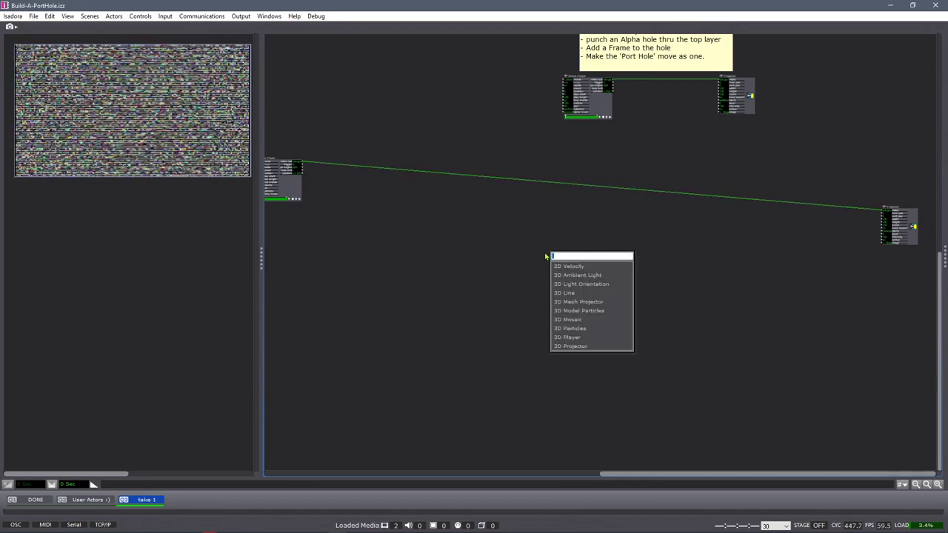
key("Escape")
scroll(546, 257, "left", 5)
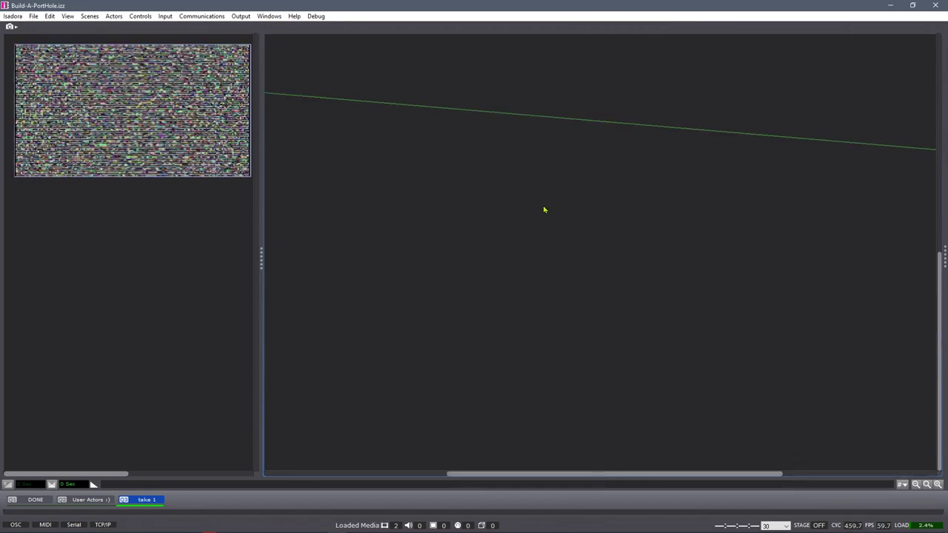
- Add a User Actor via the 'user' search and paste the porthole actors inside it
double_click(543, 210)
type("user")
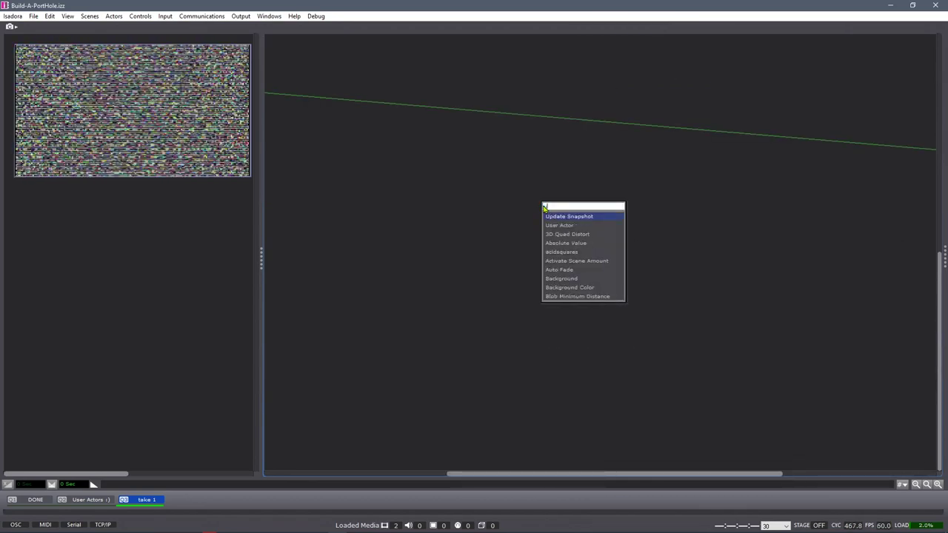
key("BackSpace")
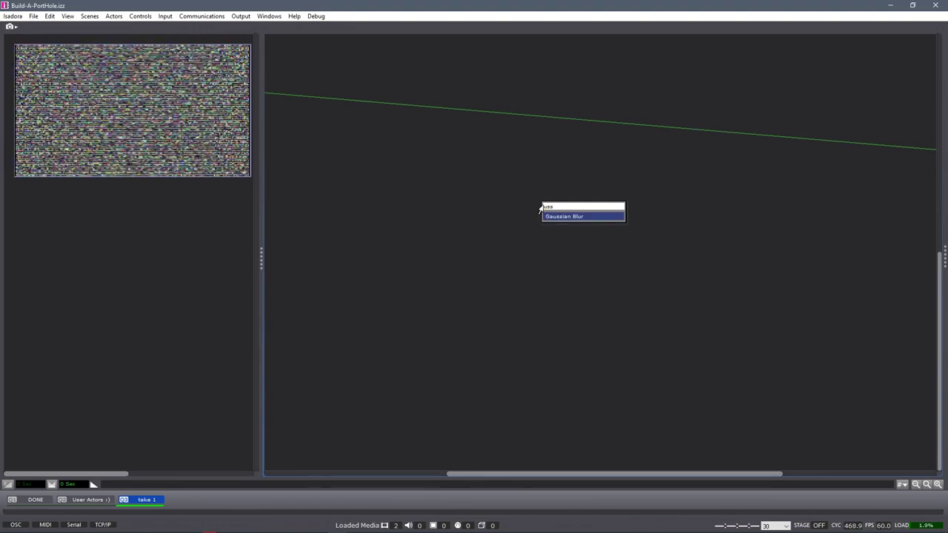
key("BackSpace")
type("er")
key("Return")
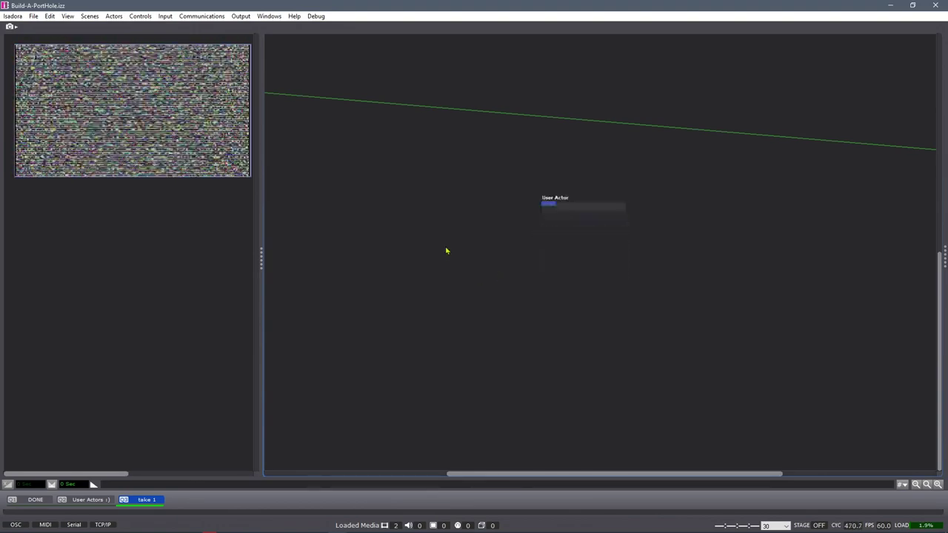
double_click(544, 206)
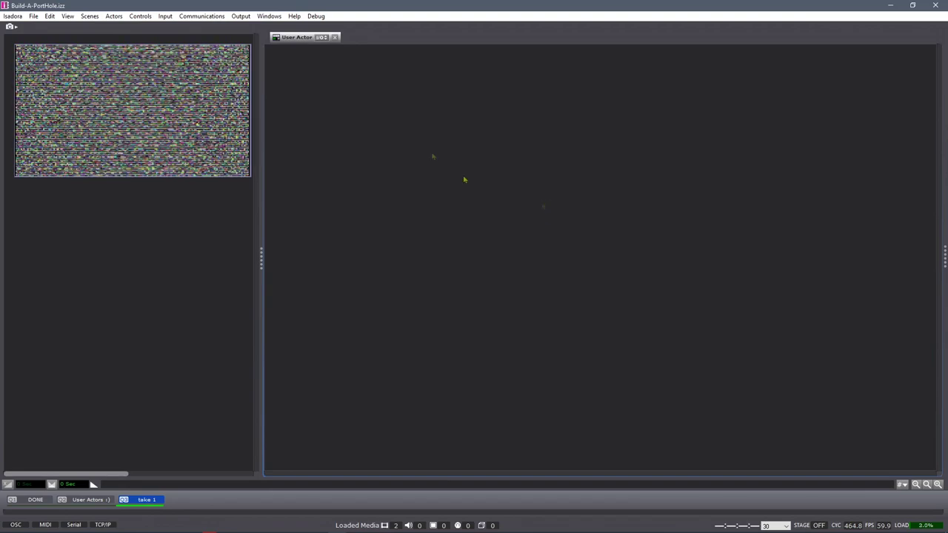
key("ctrl+v")
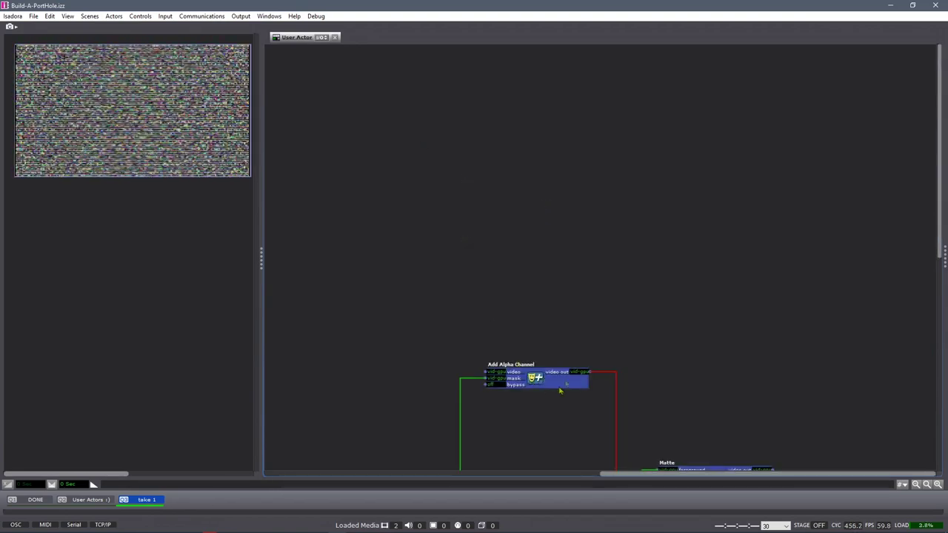
scroll(604, 116, "down", 5)
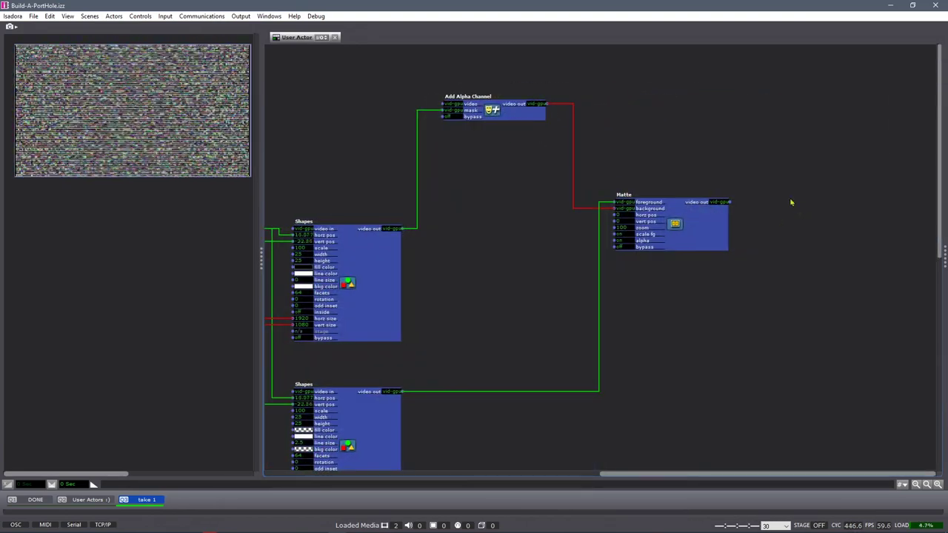
- Add a User Output and wire the Matte's video out into it
double_click(789, 200)
type("user")
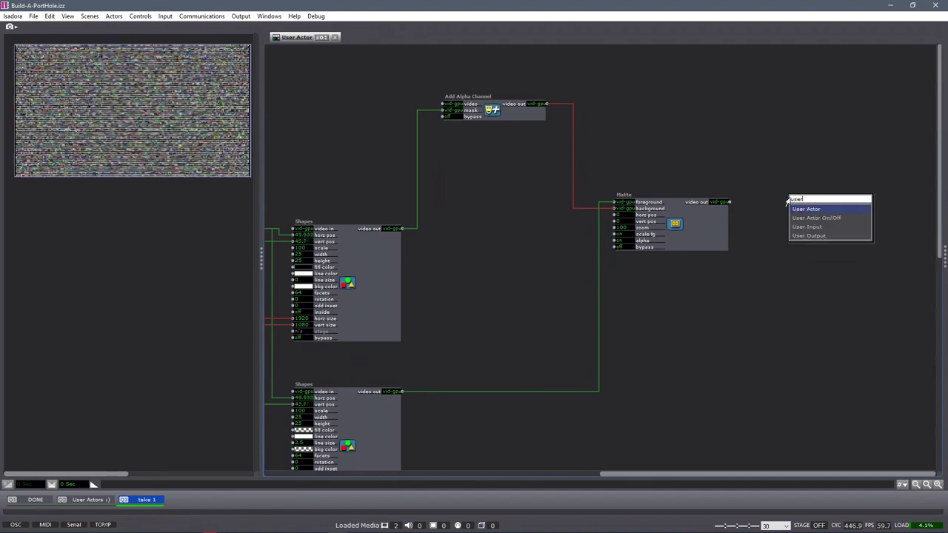
left_click(805, 235)
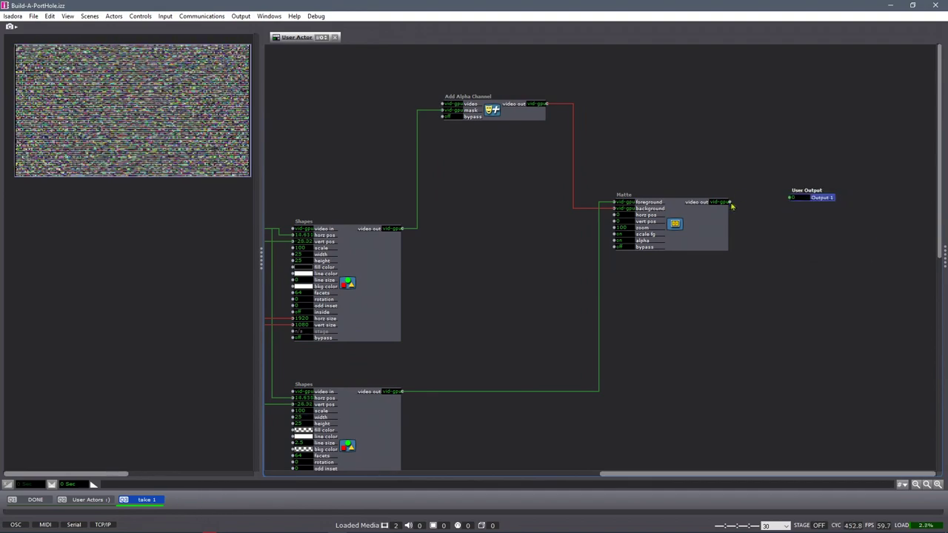
left_click_drag(730, 201, 790, 197)
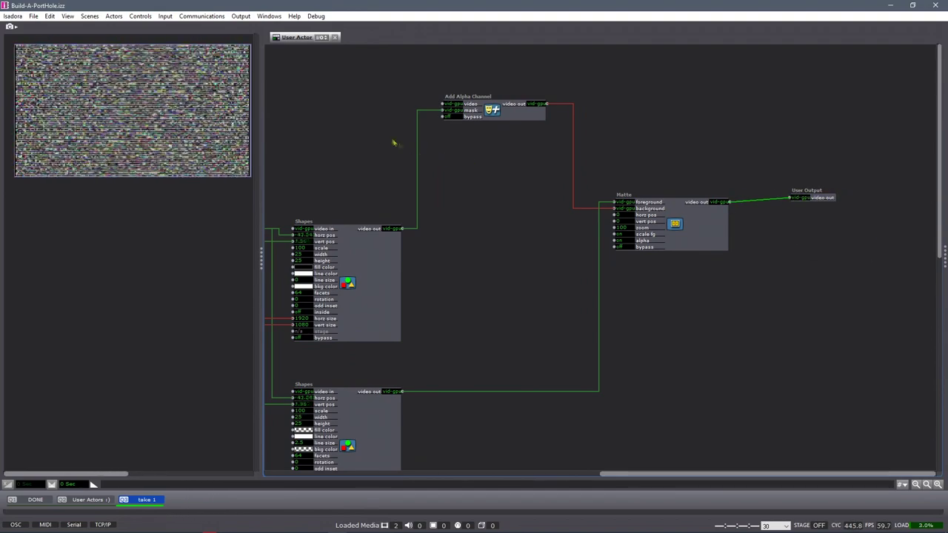
left_click_drag(326, 122, 677, 186)
- Wire a new User Input into Add Alpha Channel's video, then close with Save & Update All
double_click(550, 142)
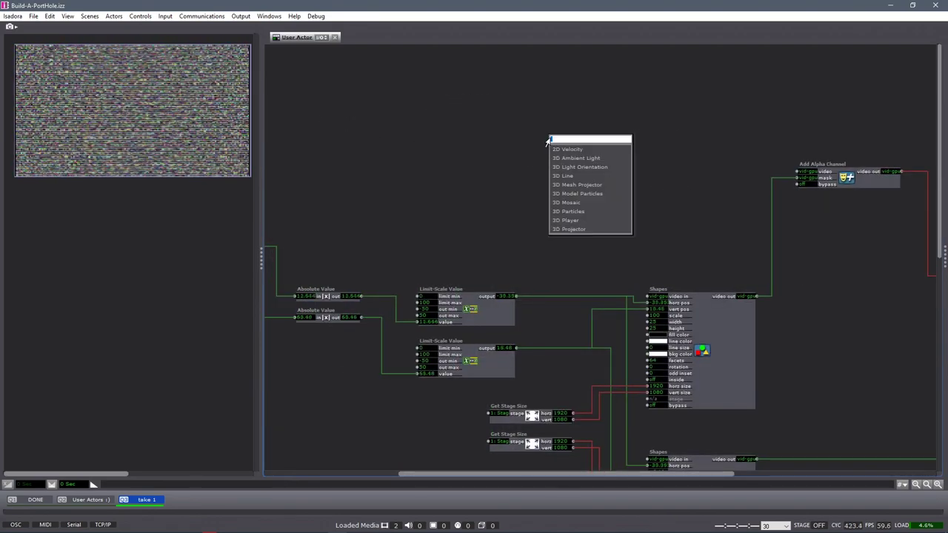
type("user")
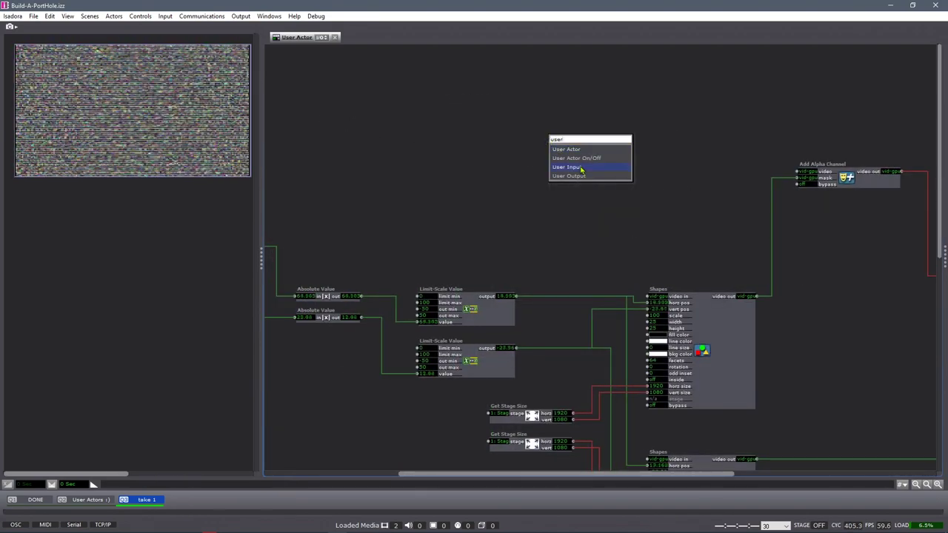
left_click(577, 167)
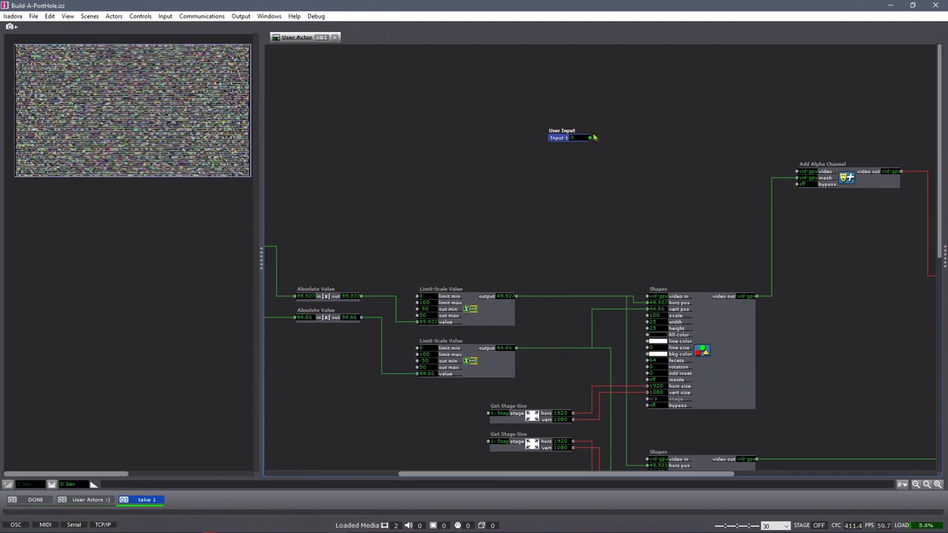
left_click_drag(593, 140, 796, 172)
left_click(334, 37)
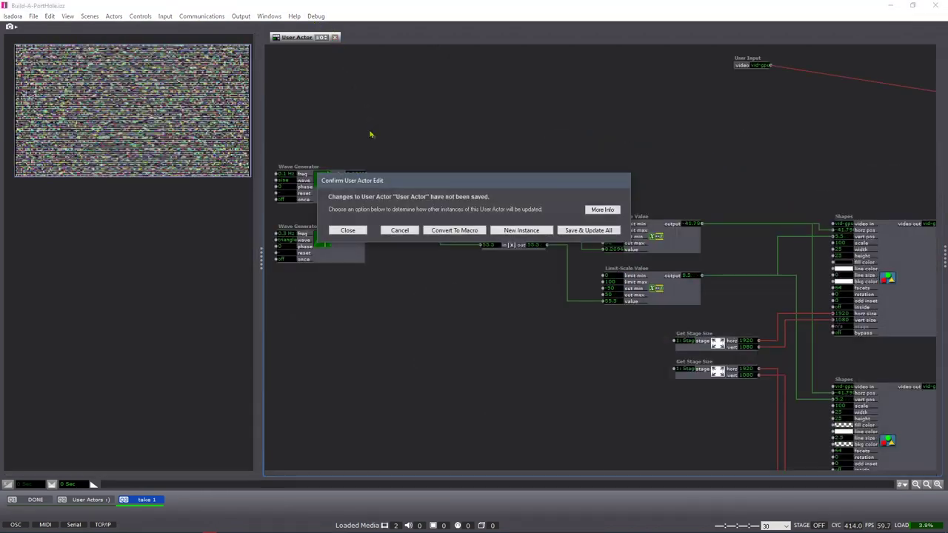
left_click(572, 232)
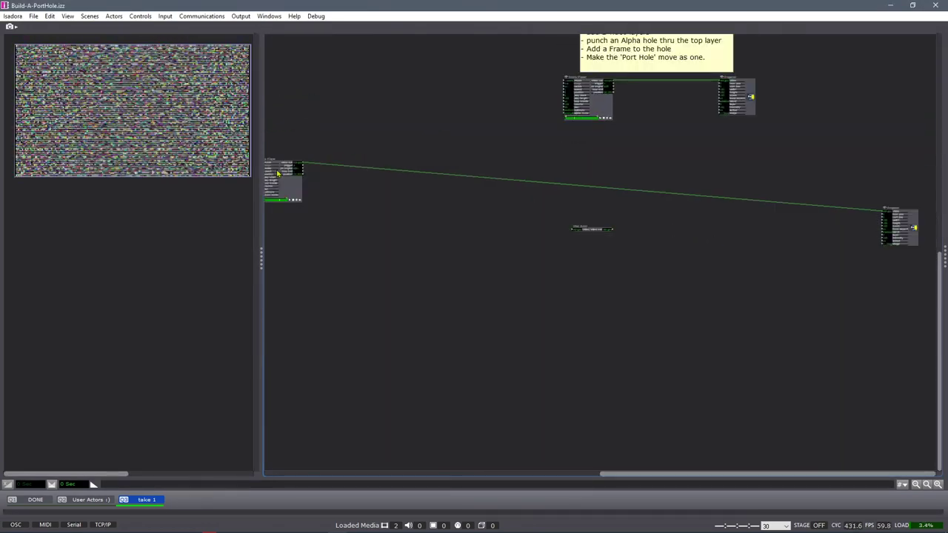
- Line up the second Movie Player and Projector and insert the User Actor into their cable
left_click_drag(277, 173, 600, 198)
left_click_drag(916, 221, 752, 181)
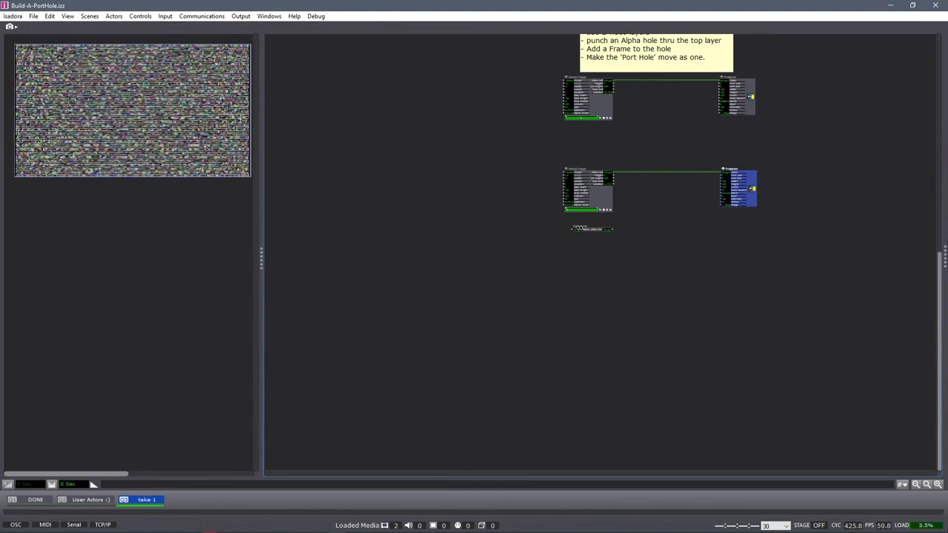
left_click_drag(581, 229, 658, 190)
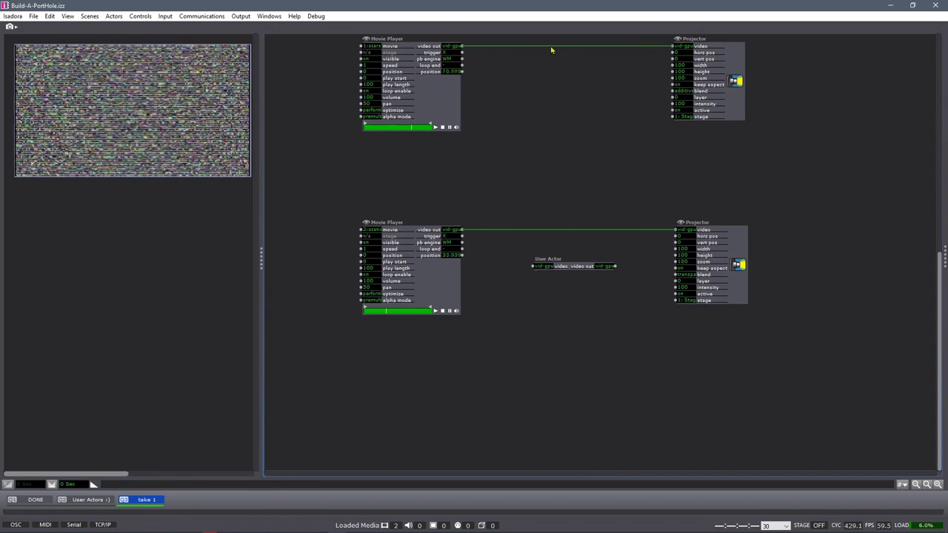
mouse_move(551, 50)
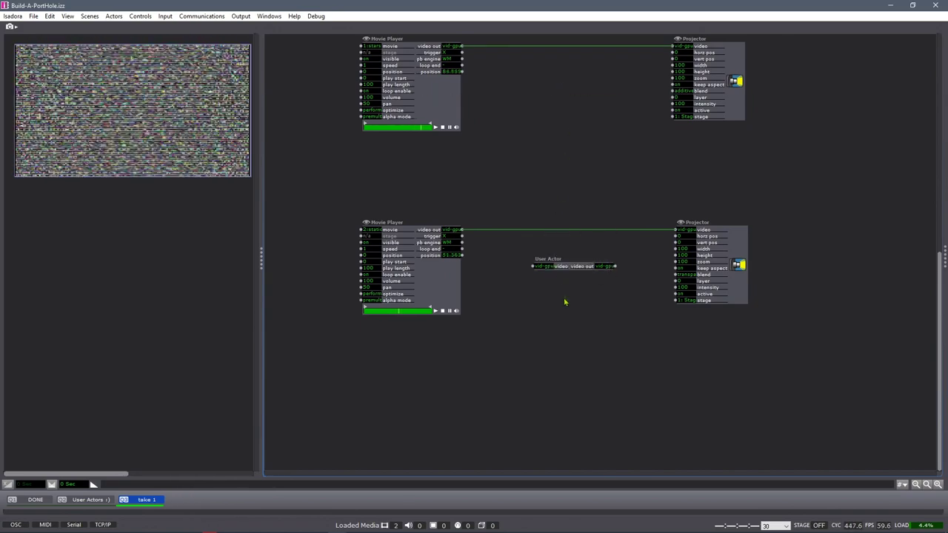
left_click_drag(566, 265, 564, 230)
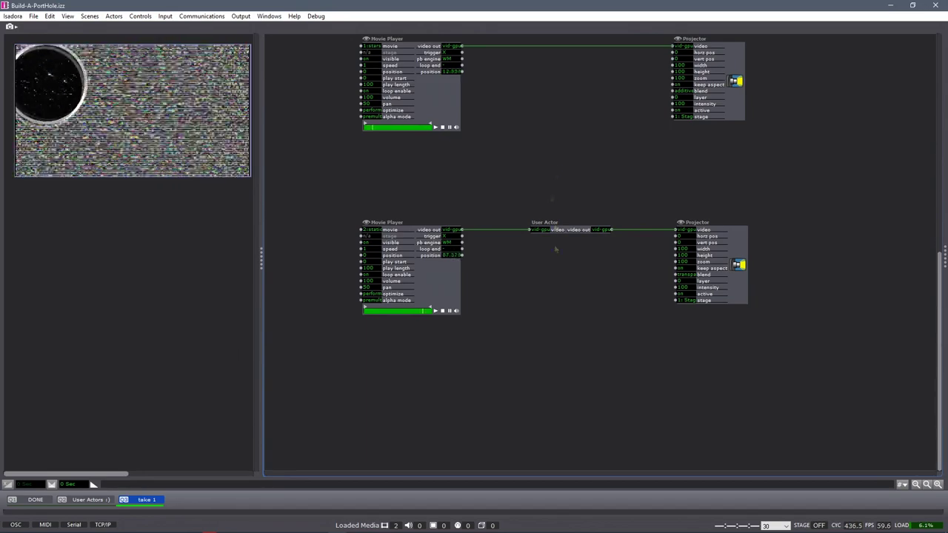
left_click_drag(524, 190, 595, 270)
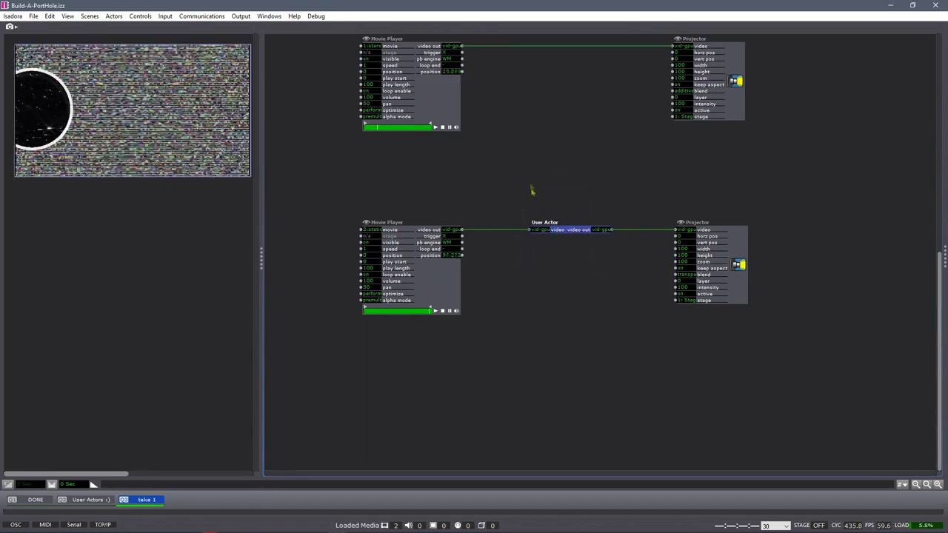
left_click(530, 187)
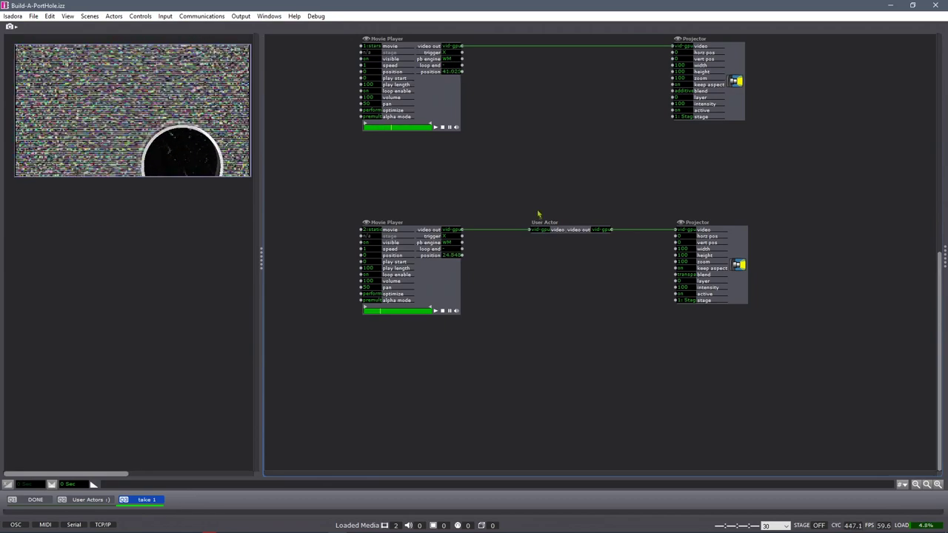
- Duplicate the User Actor with Ctrl+D and wire the copy's video out to the Projector
left_click_drag(539, 223, 600, 253)
key("ctrl+d")
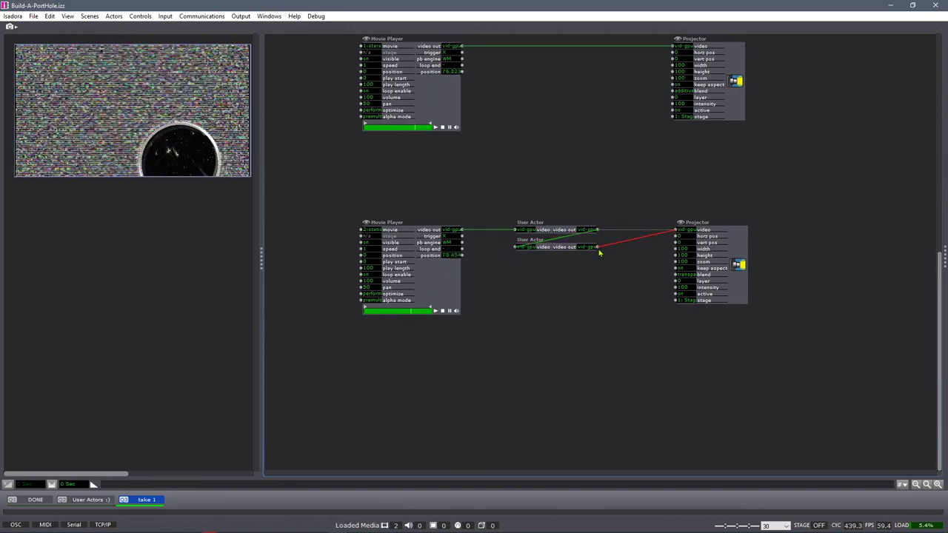
left_click_drag(600, 253, 599, 253)
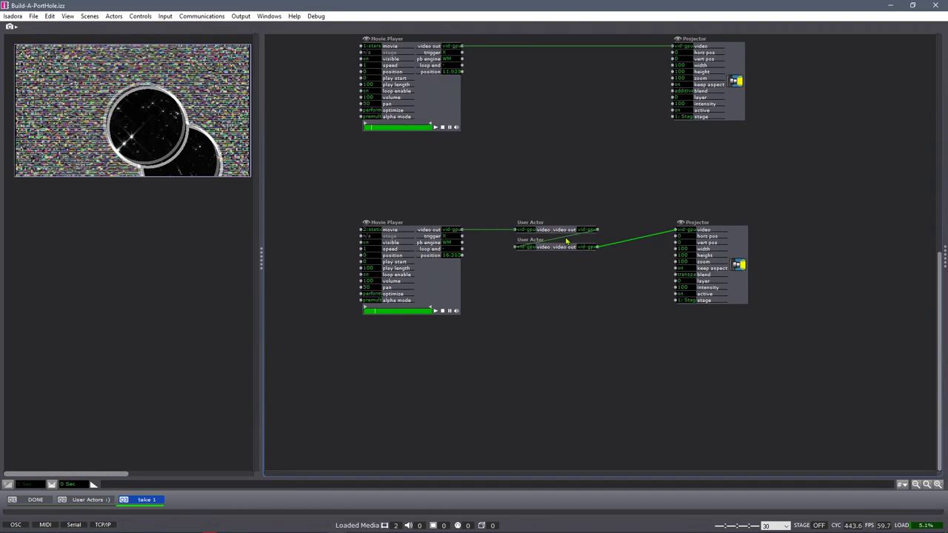
mouse_move(564, 239)
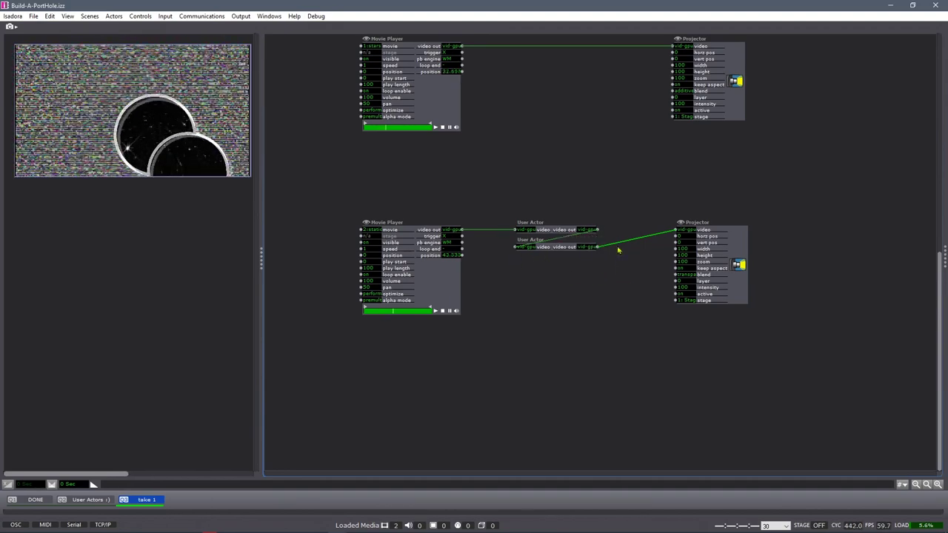
mouse_move(618, 247)
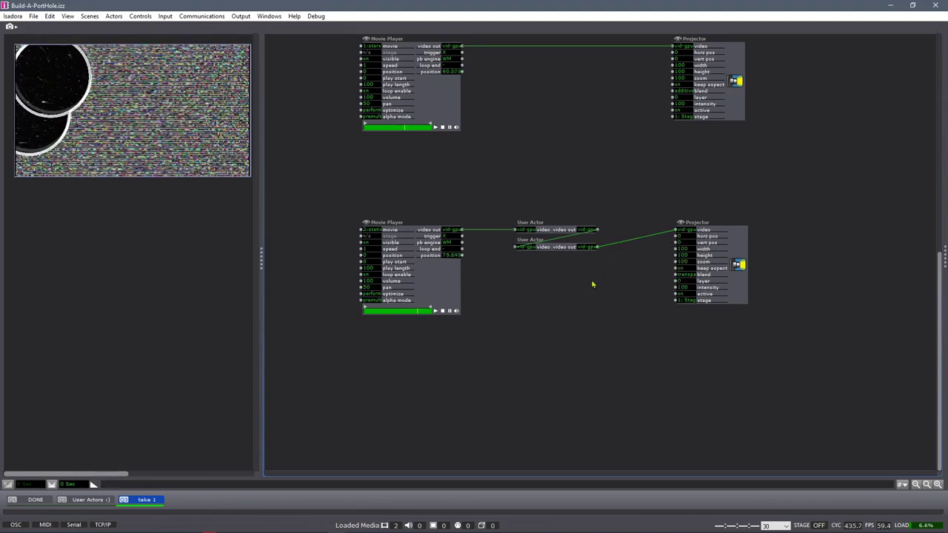
- Duplicate the pair of User Actors and wire the second's video out into the third
left_click_drag(574, 280, 530, 265)
key("ctrl+d")
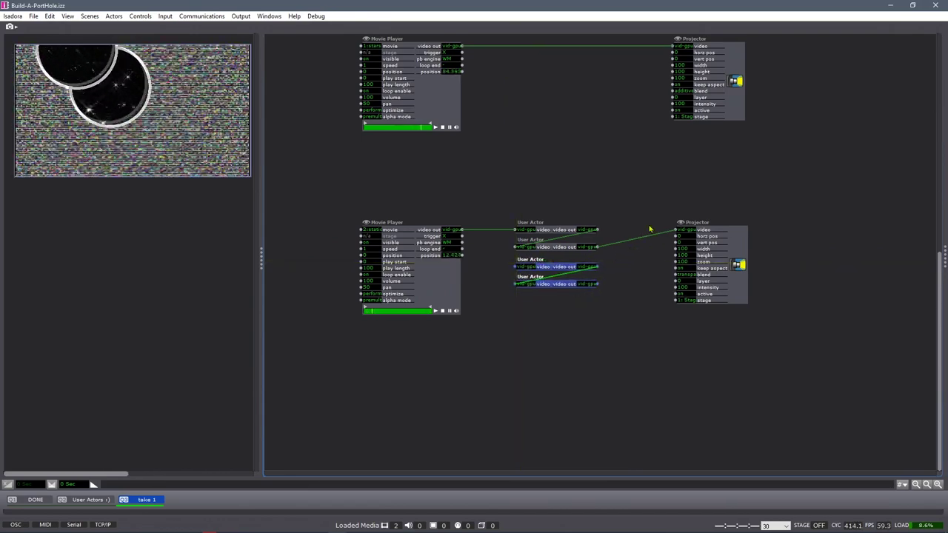
left_click(596, 254)
mouse_move(515, 267)
left_mouse_down()
mouse_move(597, 247)
mouse_move(600, 299)
mouse_move(598, 284)
left_mouse_up()
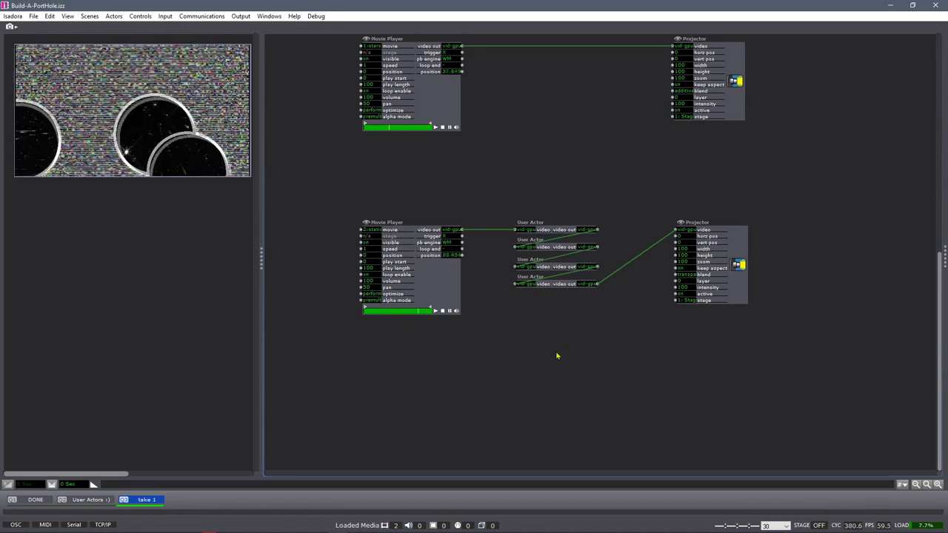
- Reload the take 1 scene and open the top User Actor's inner patch
left_click(178, 502)
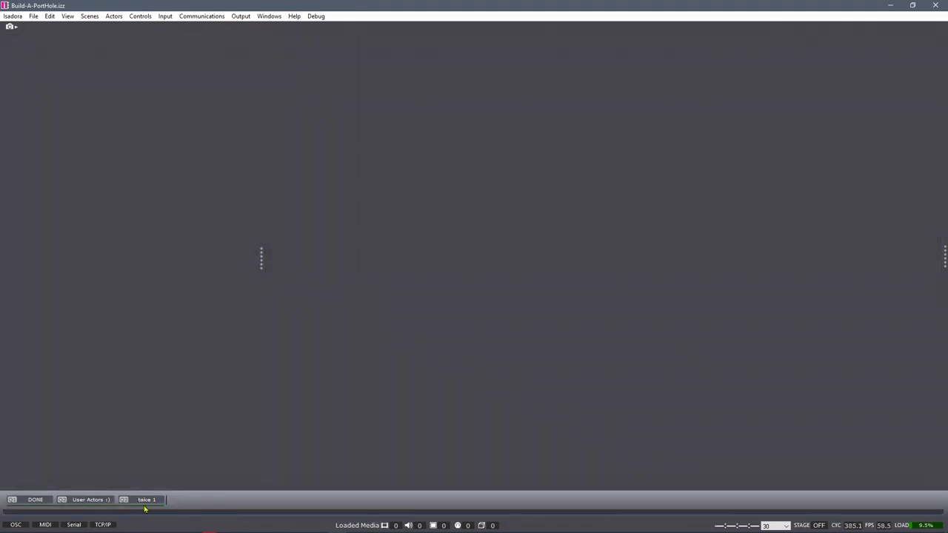
left_click(141, 502)
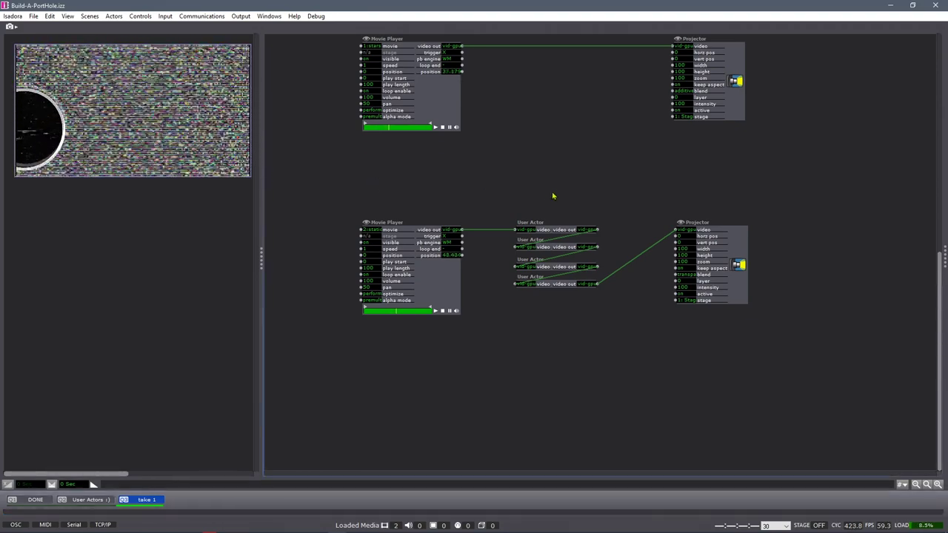
double_click(545, 227)
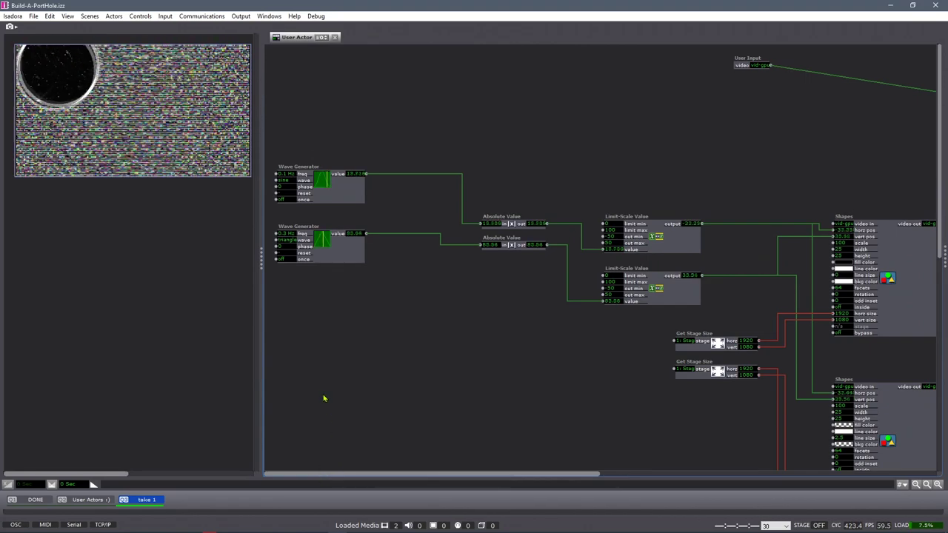
- Add an Enter Scene Trigger actor in empty space inside the User Actor
left_click_drag(302, 311, 602, 339)
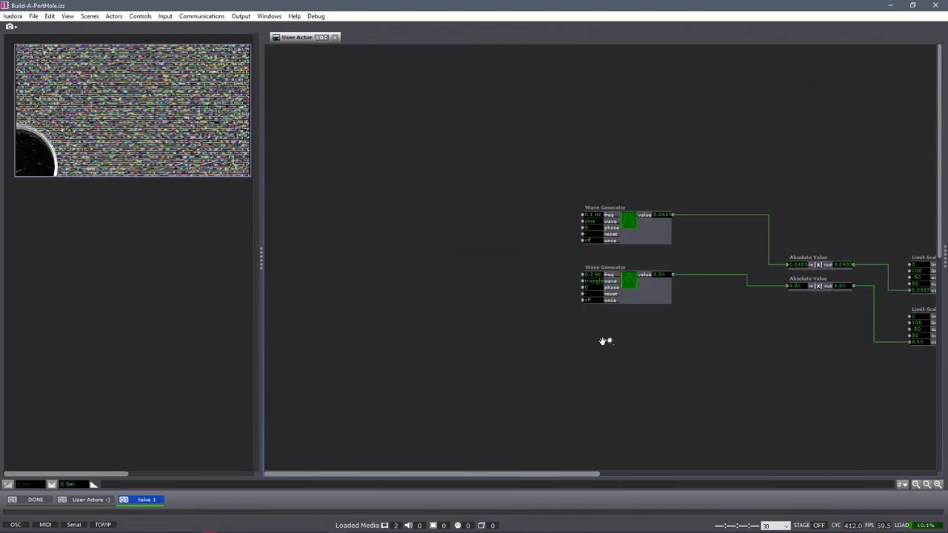
double_click(332, 140)
type("enter")
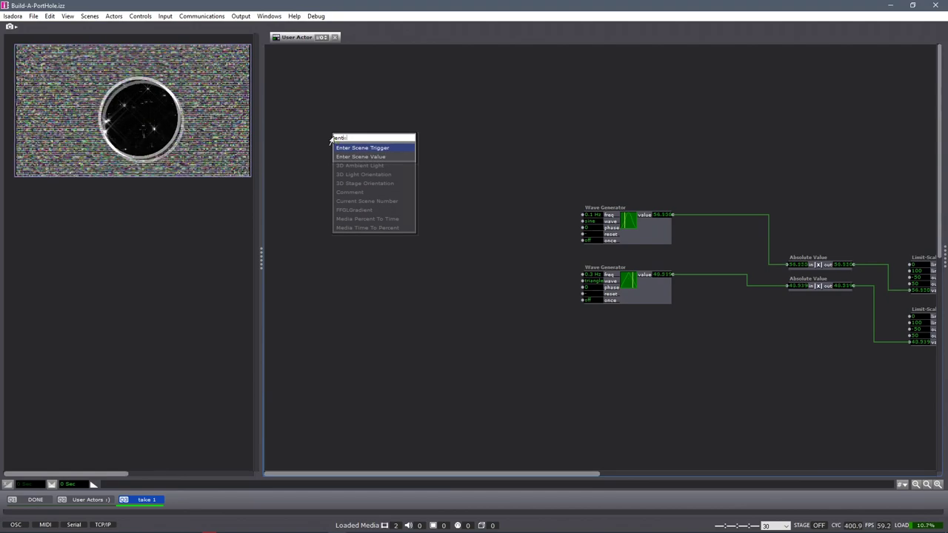
left_click(337, 152)
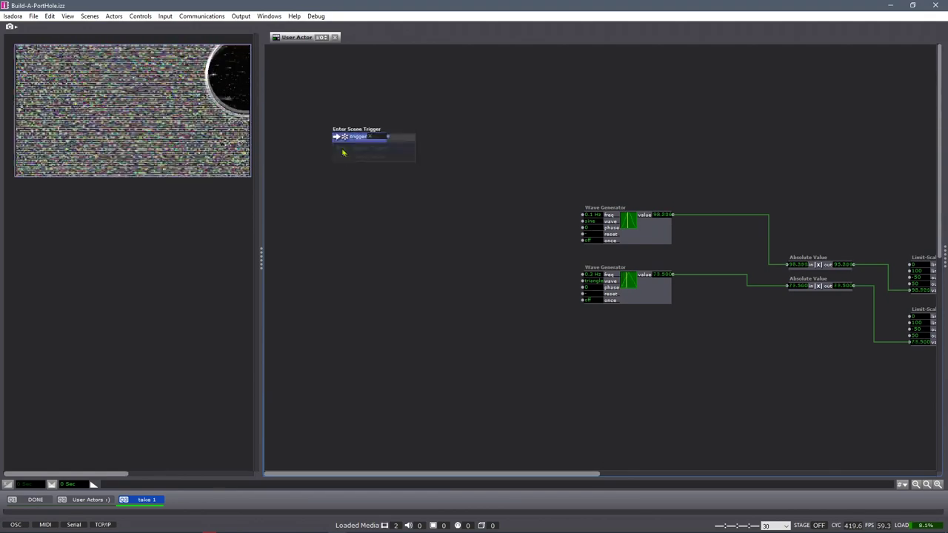
- Add two Random actors, chain trigger → Random 1 → Random 2, and move the group left
double_click(382, 191)
type("rando")
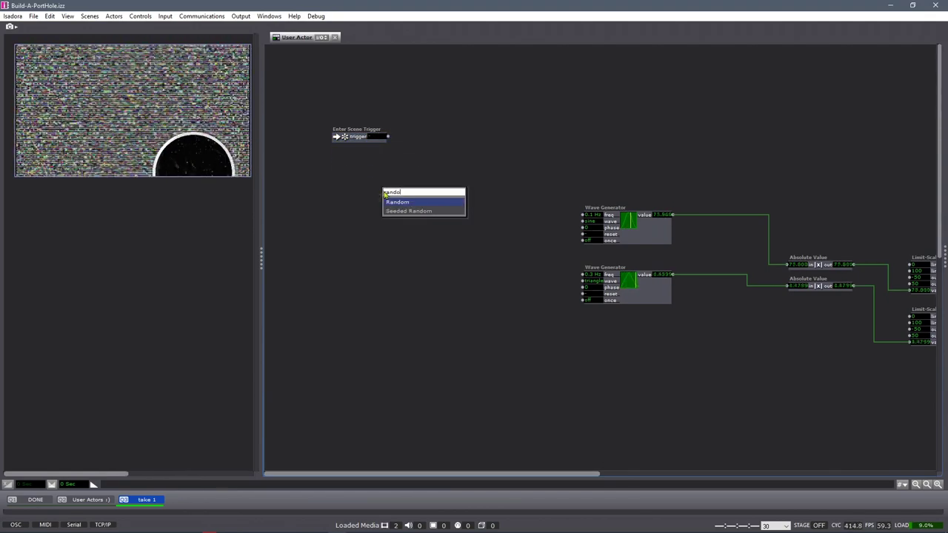
key("Return")
left_click_drag(400, 181, 428, 245)
key("ctrl+d")
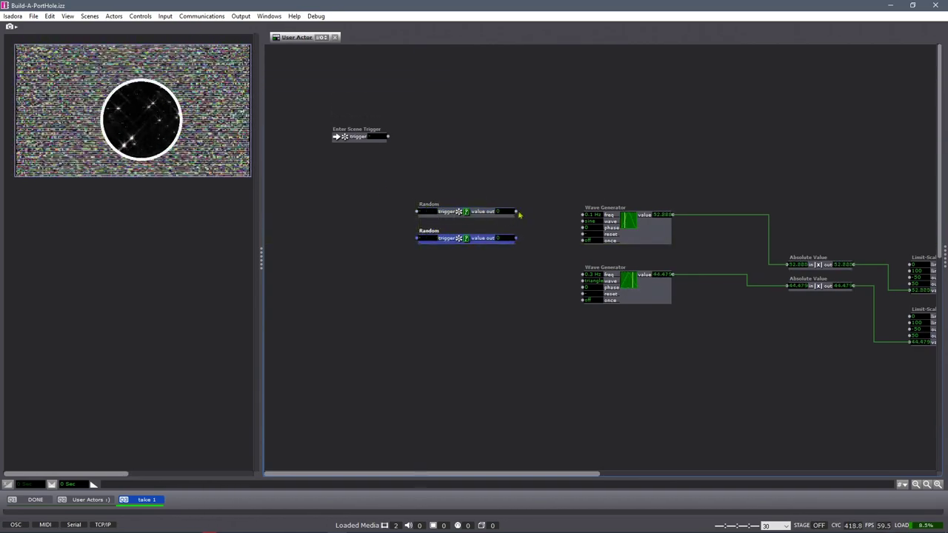
left_click_drag(515, 212, 418, 245)
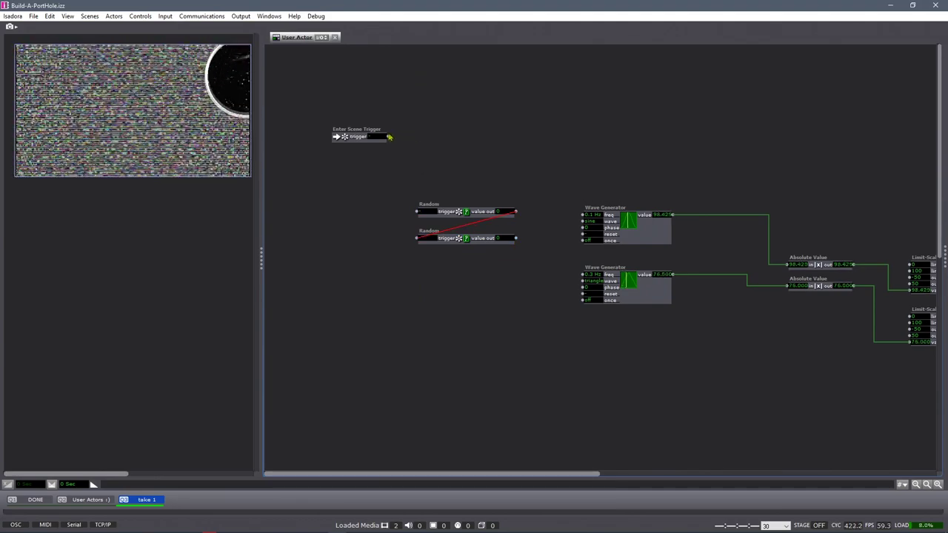
left_click_drag(387, 138, 417, 213)
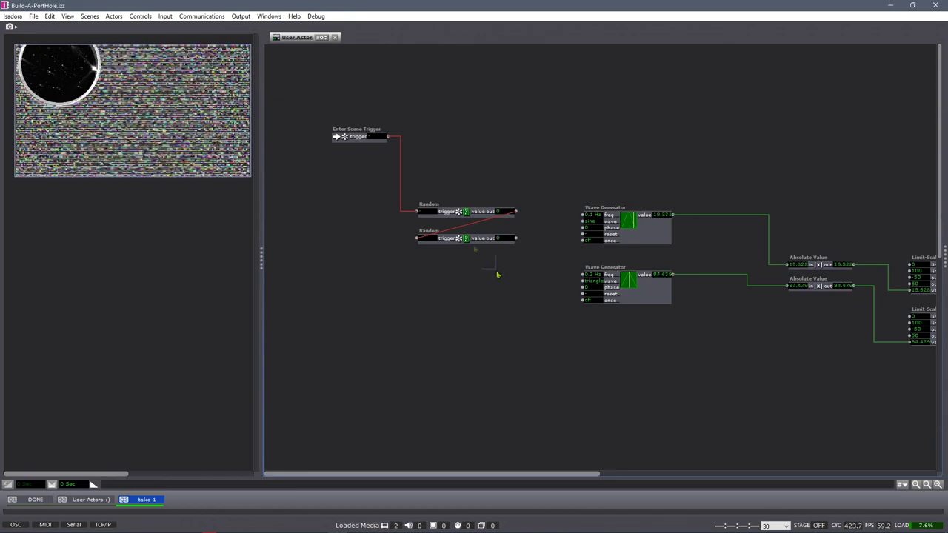
left_click_drag(497, 271, 300, 143)
- Add a Limit-Scale Value actor and feed a Random value into the upper scaler
double_click(503, 224)
type("limit")
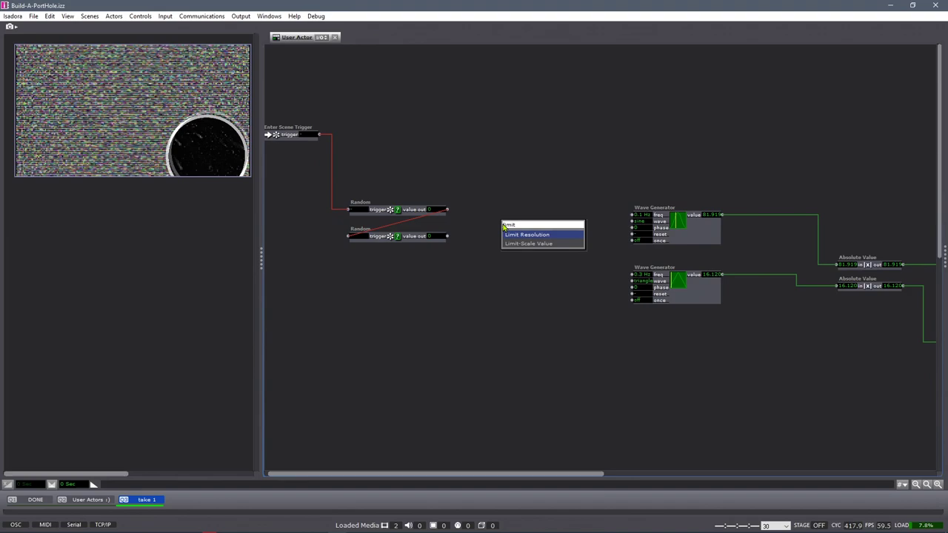
key("Down")
key("Return")
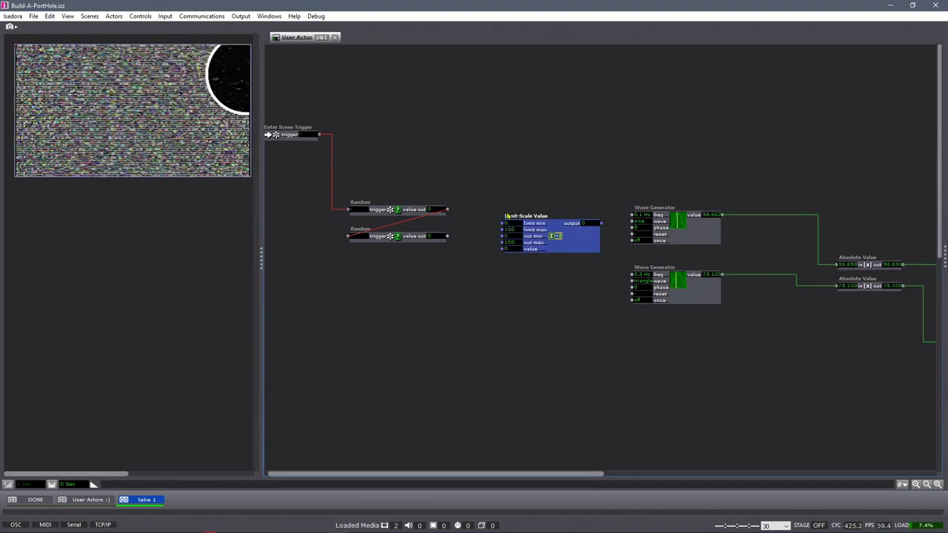
left_click_drag(507, 216, 523, 270)
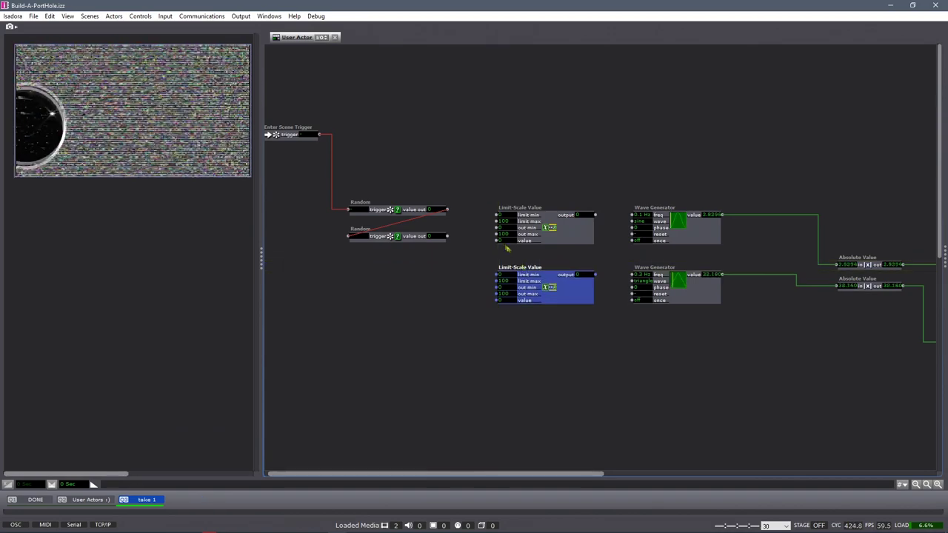
left_click_drag(448, 210, 497, 300)
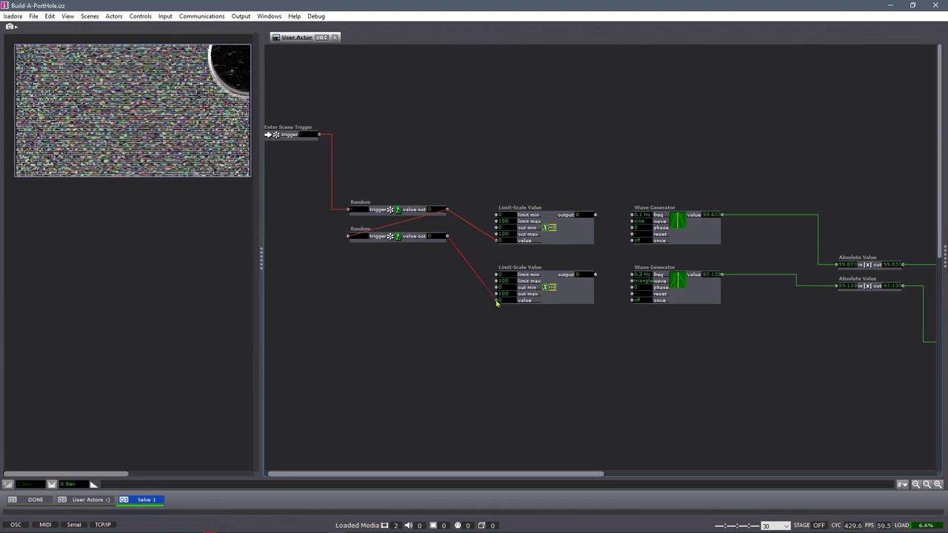
- Set the scalers' output minimum to 0.01 and maximum to 0.2
left_click(509, 228)
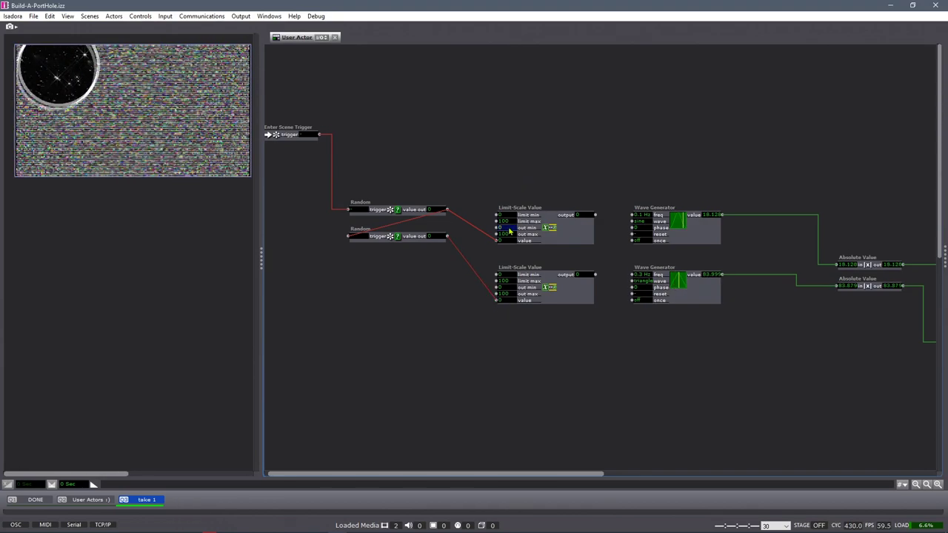
key("Tab")
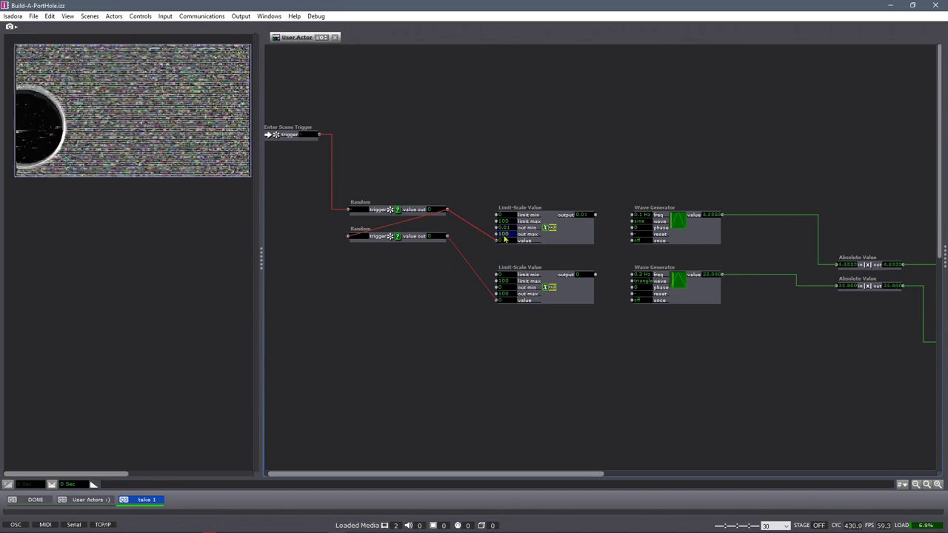
type("0.2")
key("Return")
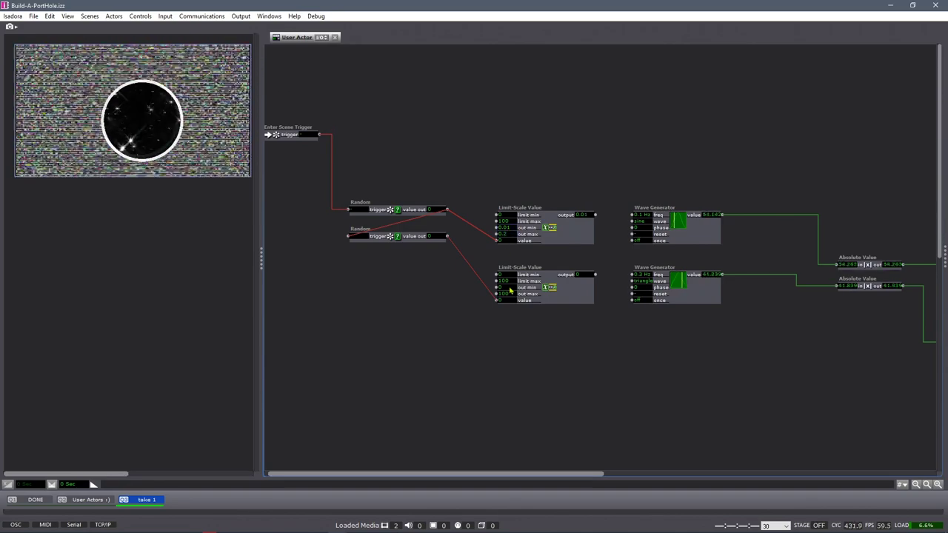
left_click(509, 291)
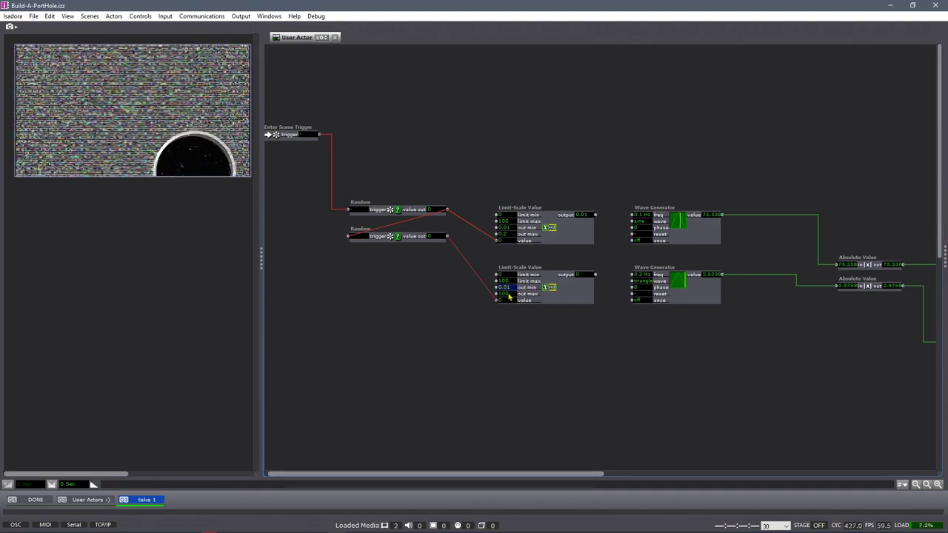
key("Return")
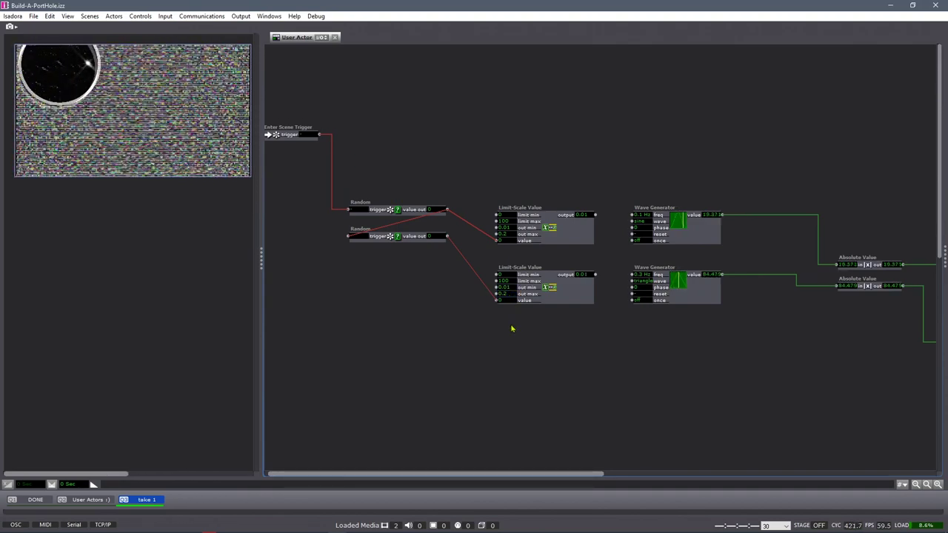
- Wire each scaler into its Wave Generator's frequency and fire the trigger for new values
left_click(634, 217)
left_click_drag(595, 215, 631, 214)
left_click_drag(596, 275, 631, 277)
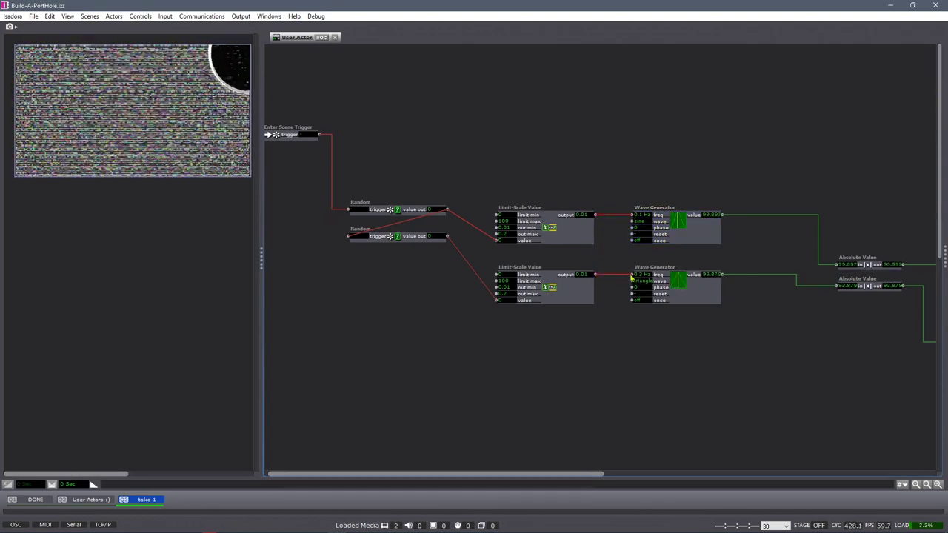
left_click(303, 138)
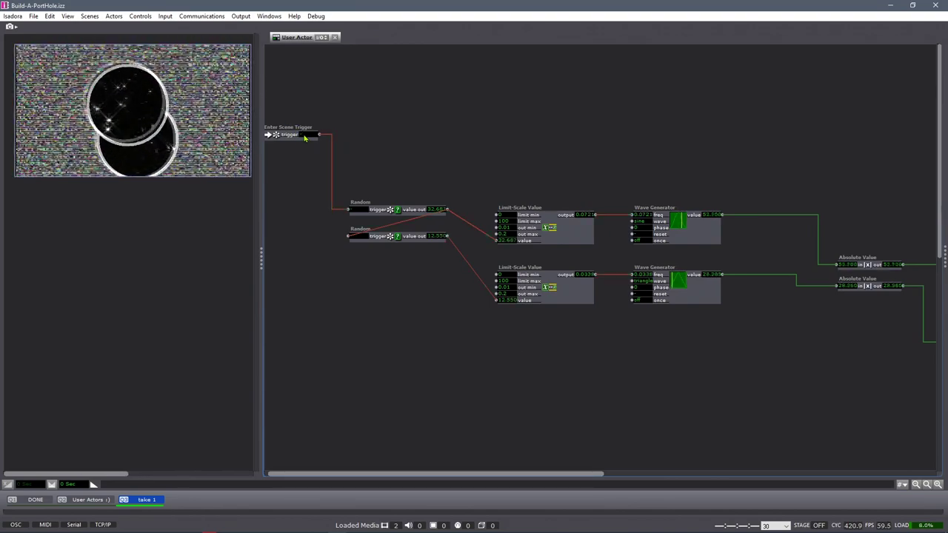
- Close the User Actor editor with Save & Update All, then reopen the User Actor's inner patch
left_click(335, 37)
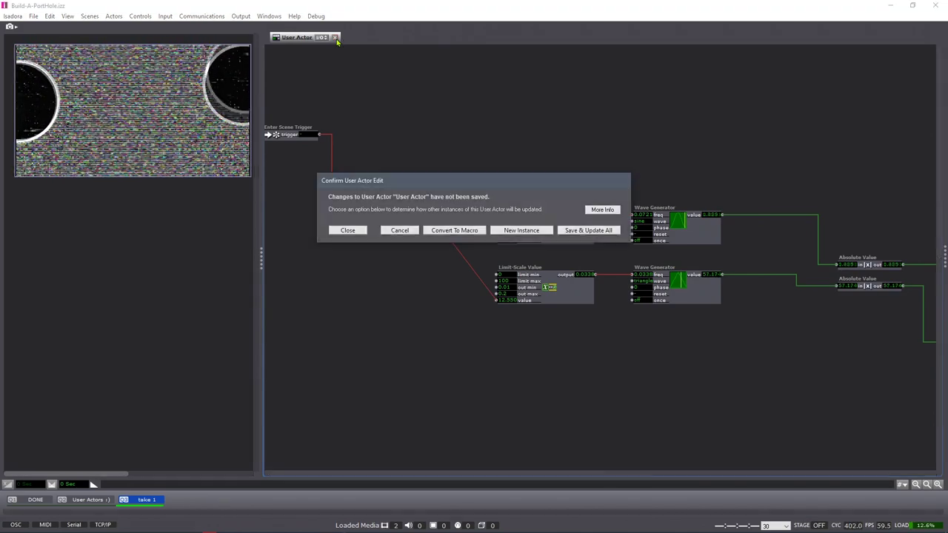
left_click(568, 231)
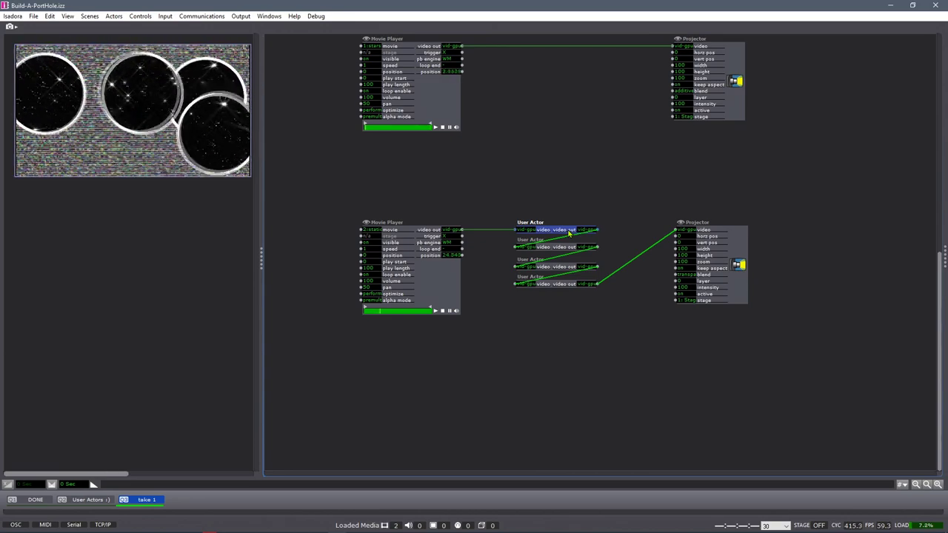
double_click(536, 227)
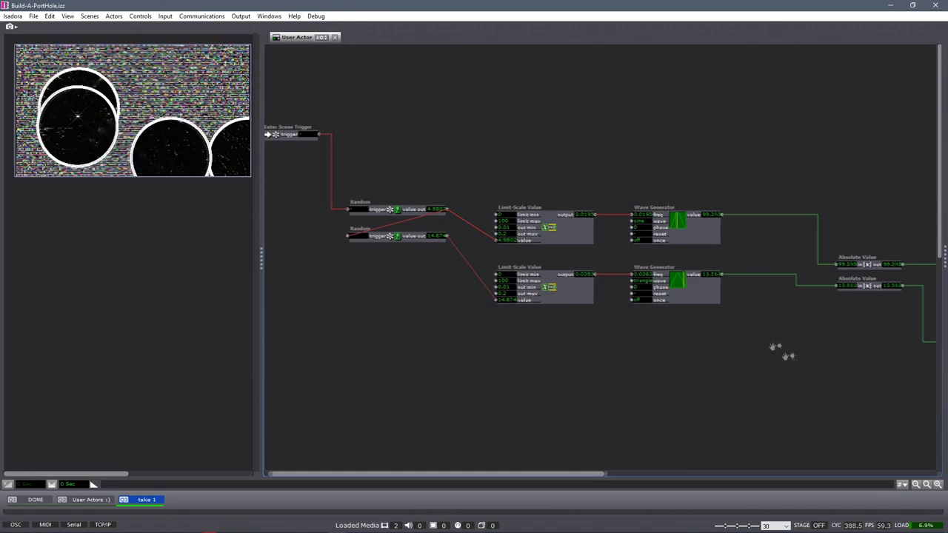
- Bring the trigger, Random and Limit-Scale Value actors into view and copy them below
left_click_drag(787, 356, 649, 261)
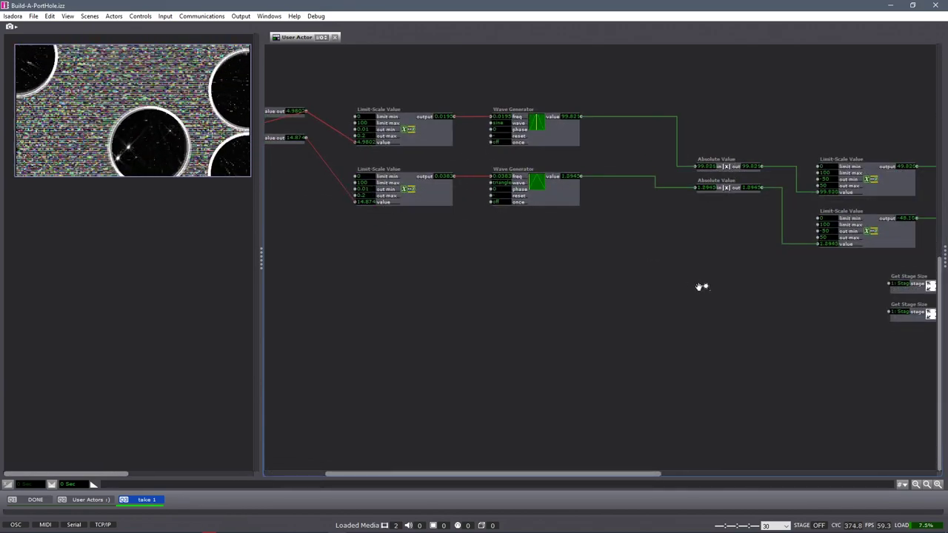
left_click_drag(700, 283, 501, 286)
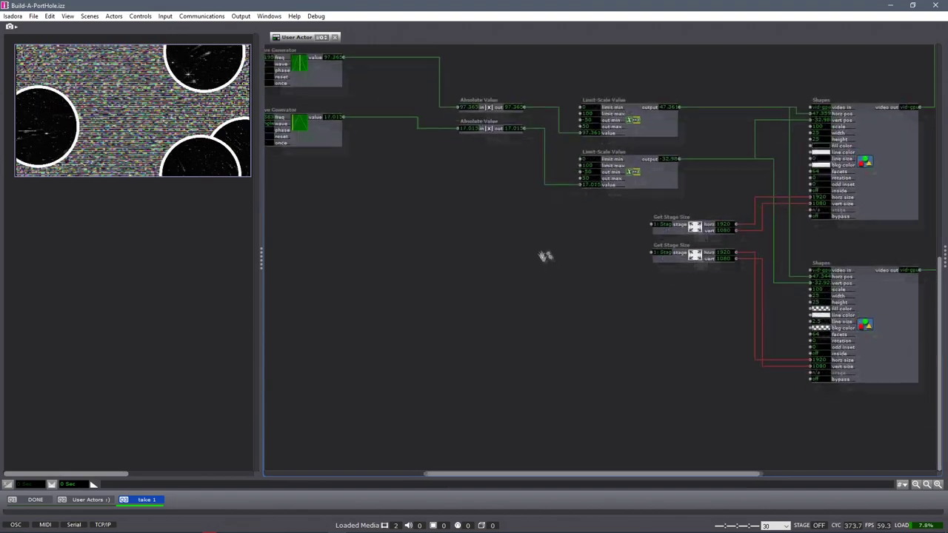
left_click_drag(546, 254, 466, 309)
left_click_drag(370, 69, 653, 192)
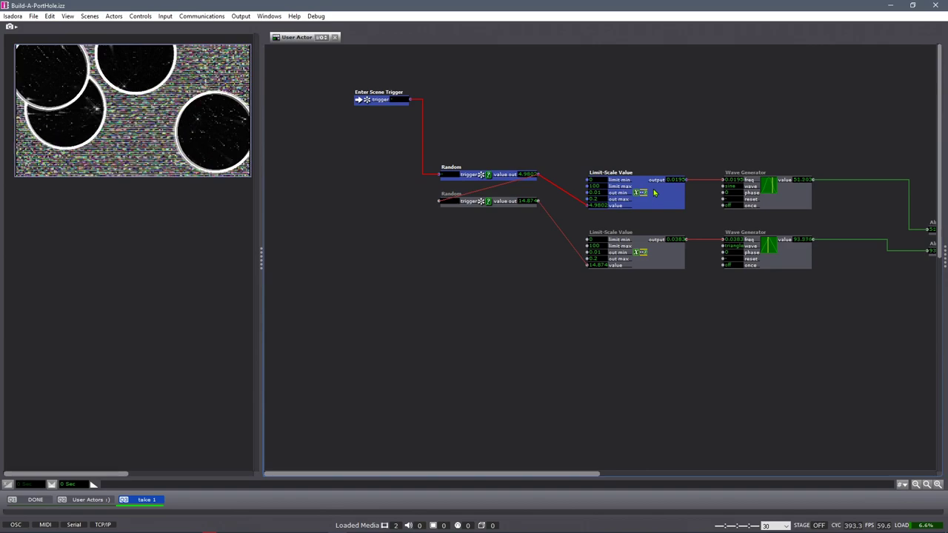
left_click_drag(654, 192, 930, 435)
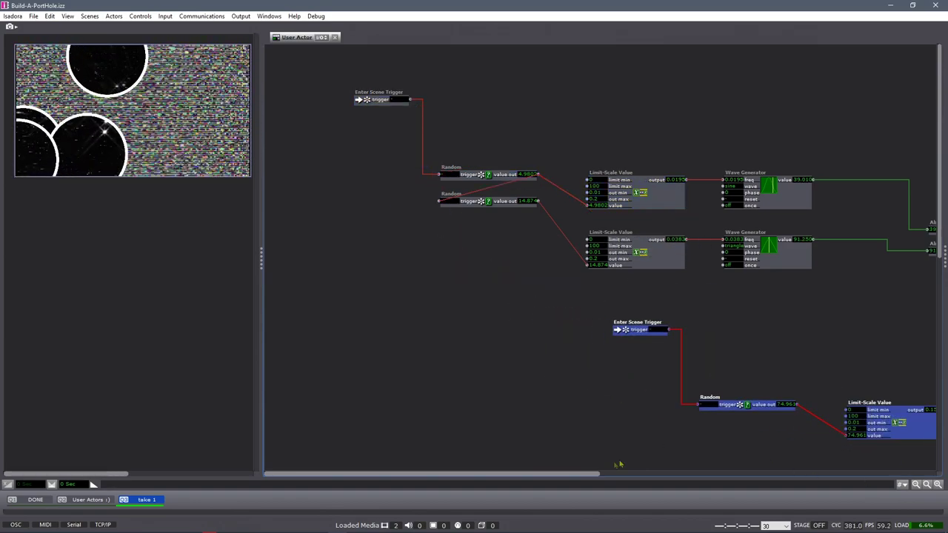
- Shift the copied chain right, move both Get Stage Size actors left and Enter Scene Trigger lower
left_click_drag(591, 475, 743, 489)
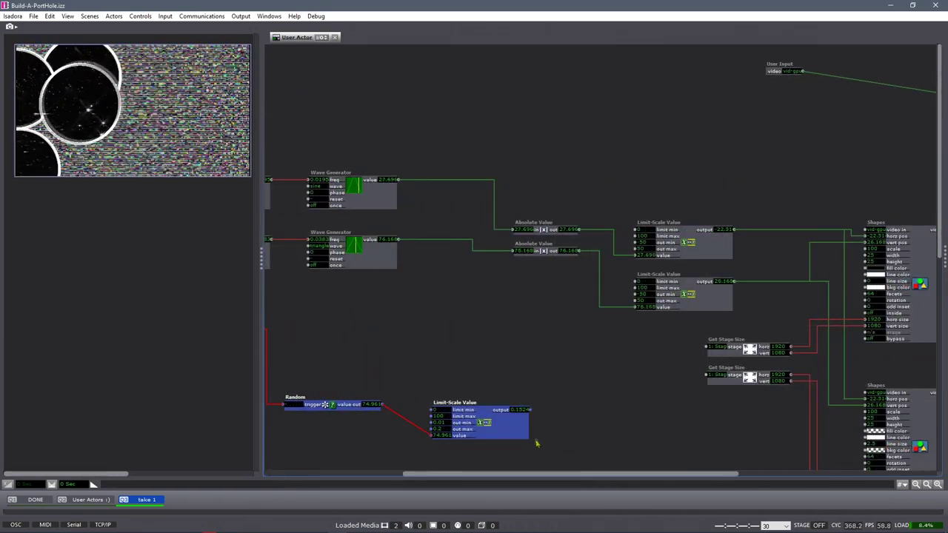
left_click_drag(474, 406, 649, 439)
scroll(741, 351, "down", 2)
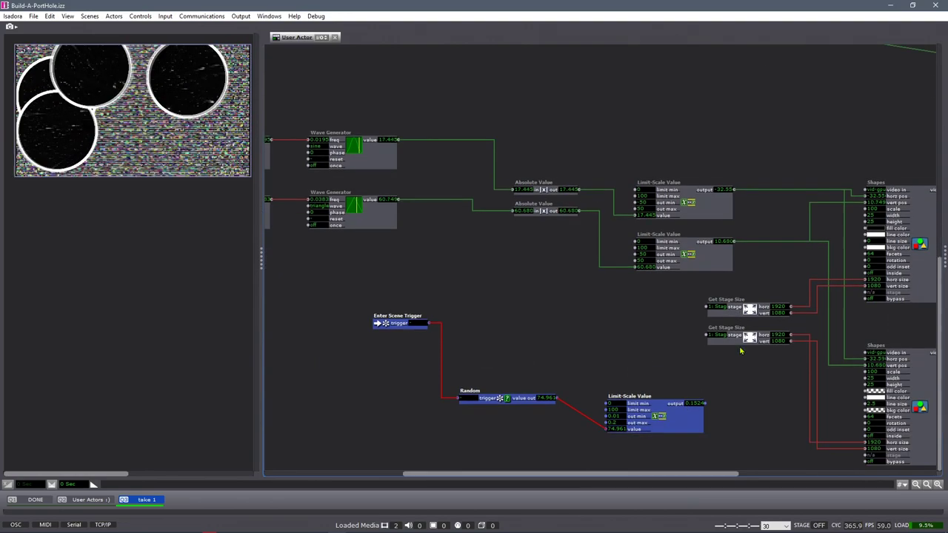
left_click_drag(662, 405, 683, 410)
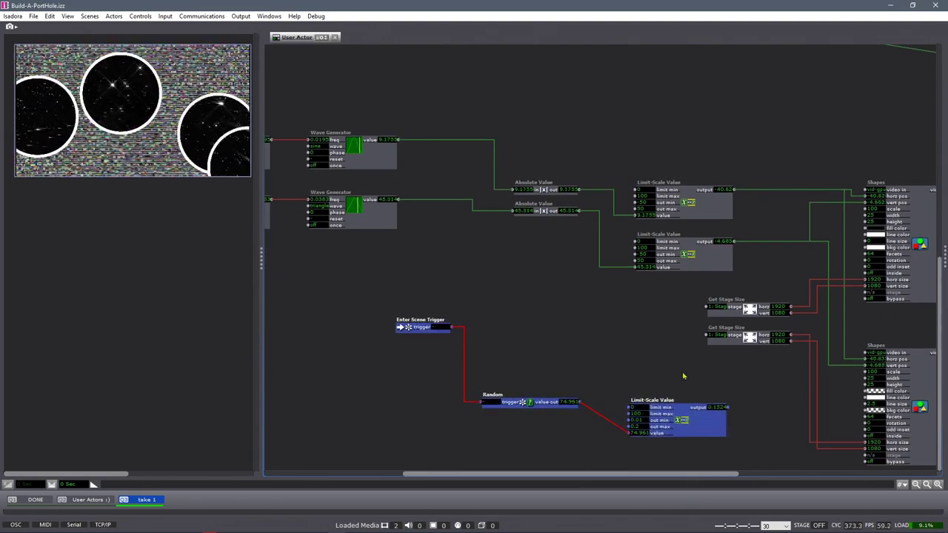
left_click_drag(682, 295, 494, 316)
left_click_drag(423, 327, 415, 375)
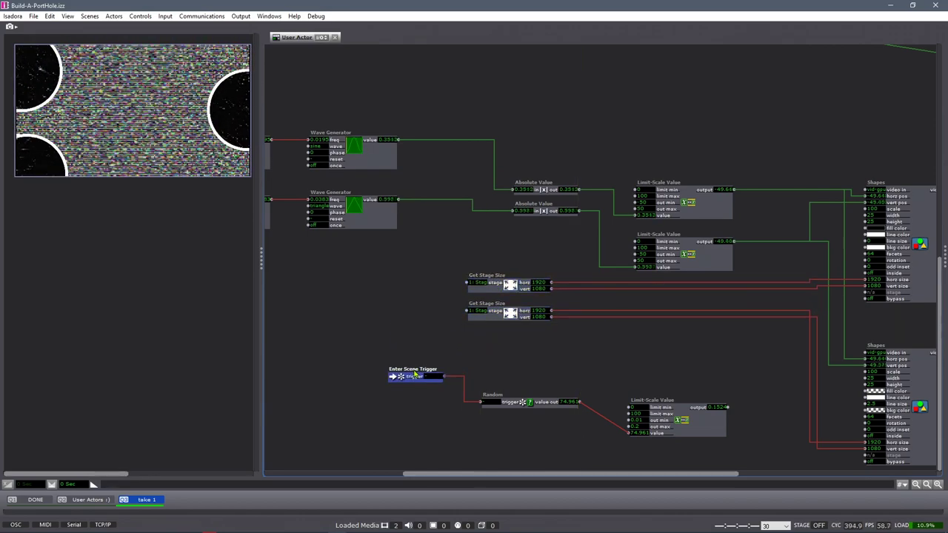
- Set the Limit-Scale Value output range to min 6 and max 12
left_click(574, 369)
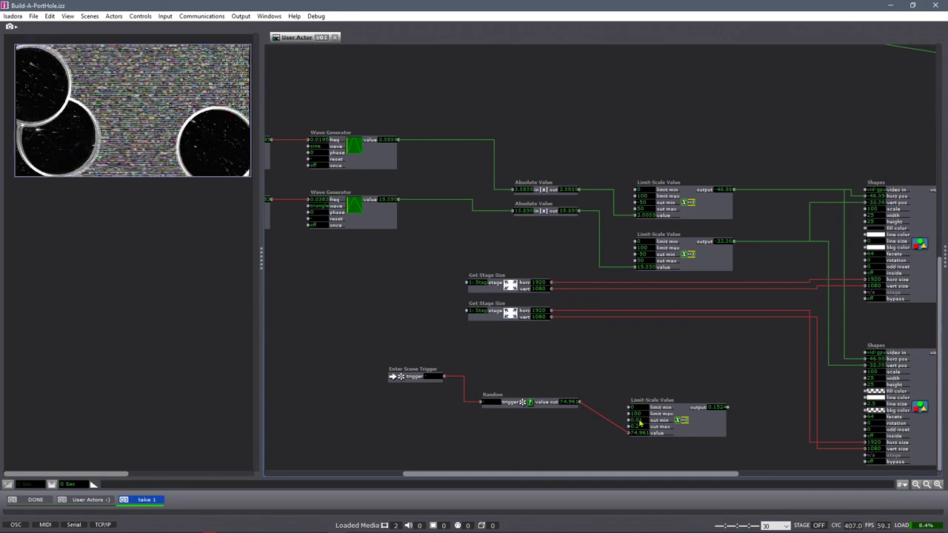
left_click(638, 421)
type("6")
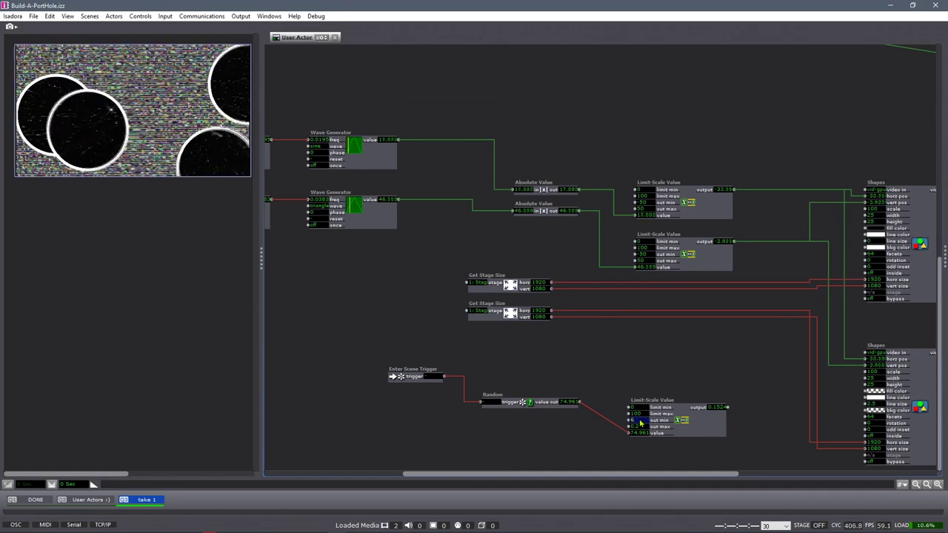
key("Return")
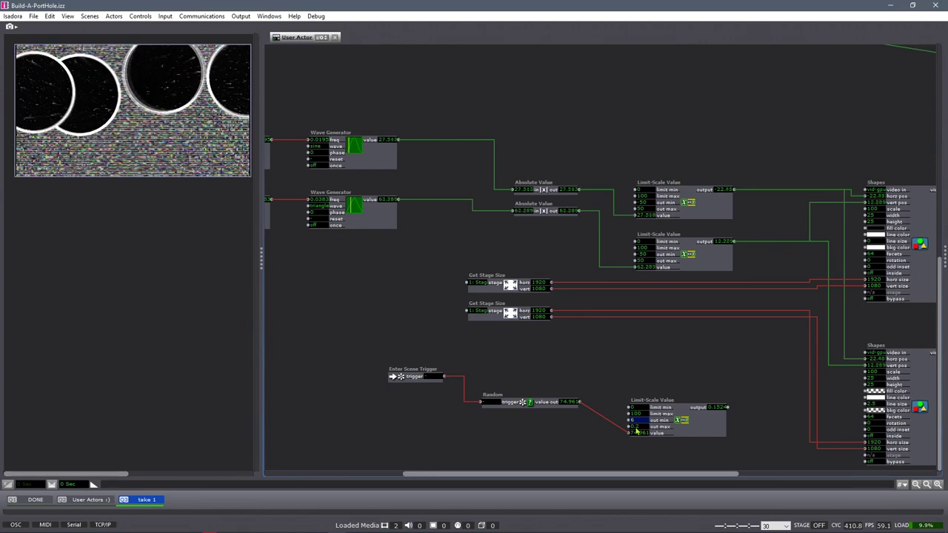
left_click(636, 428)
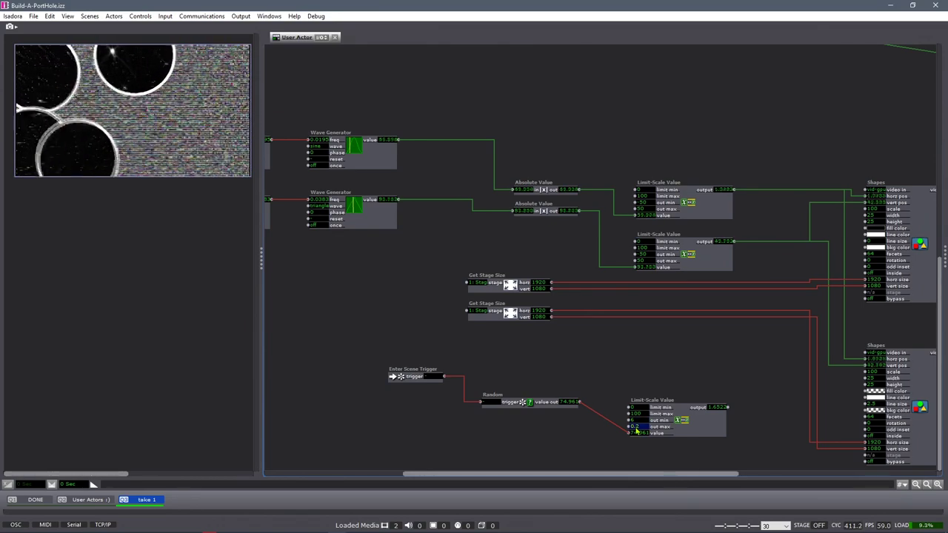
type("12")
key("Return")
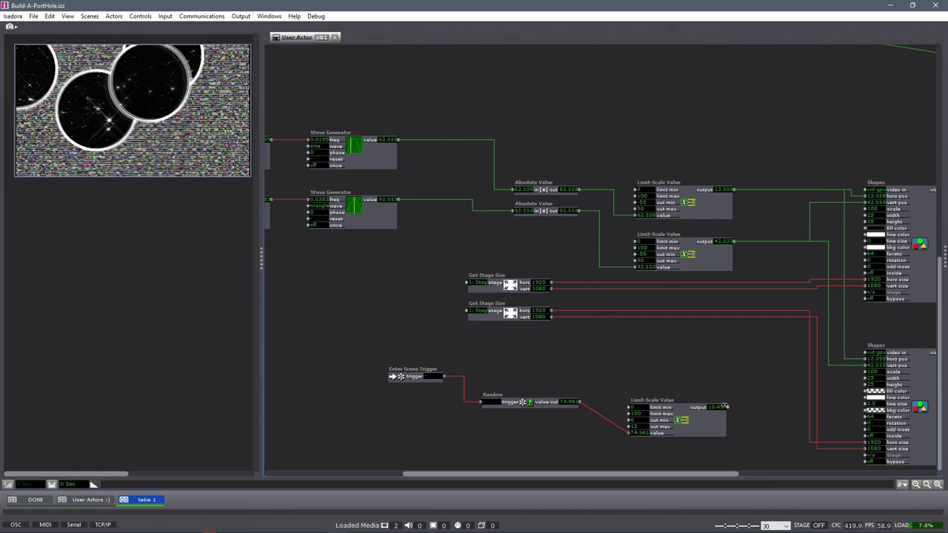
- Wire the scaled value into both Shapes' width and height, then fire the trigger to test
left_click_drag(728, 408, 863, 221)
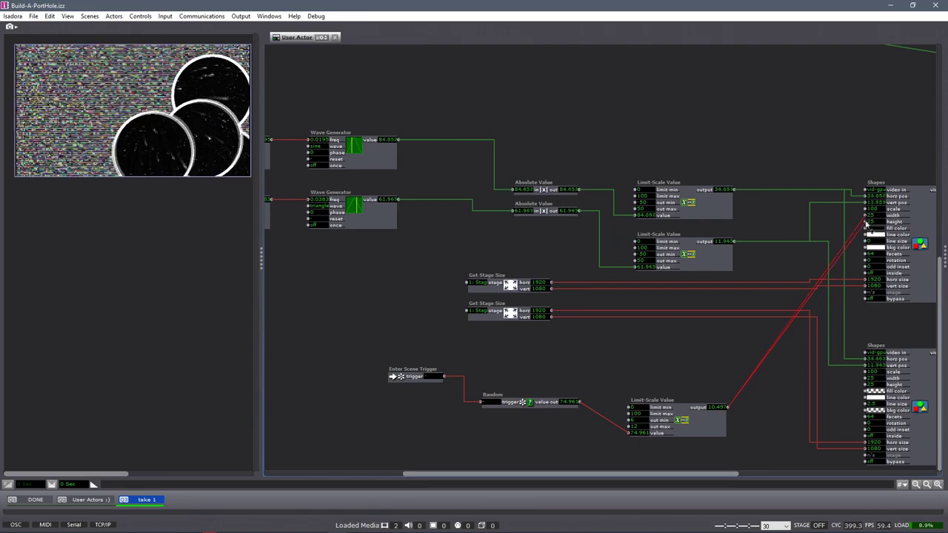
left_click_drag(727, 407, 865, 384)
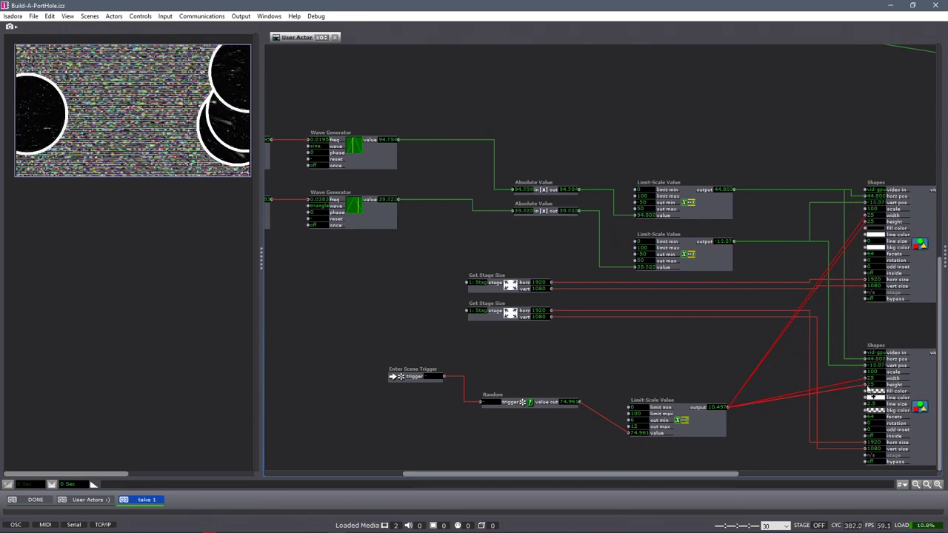
right_click(763, 429)
left_click(754, 452)
left_click_drag(704, 474, 676, 474)
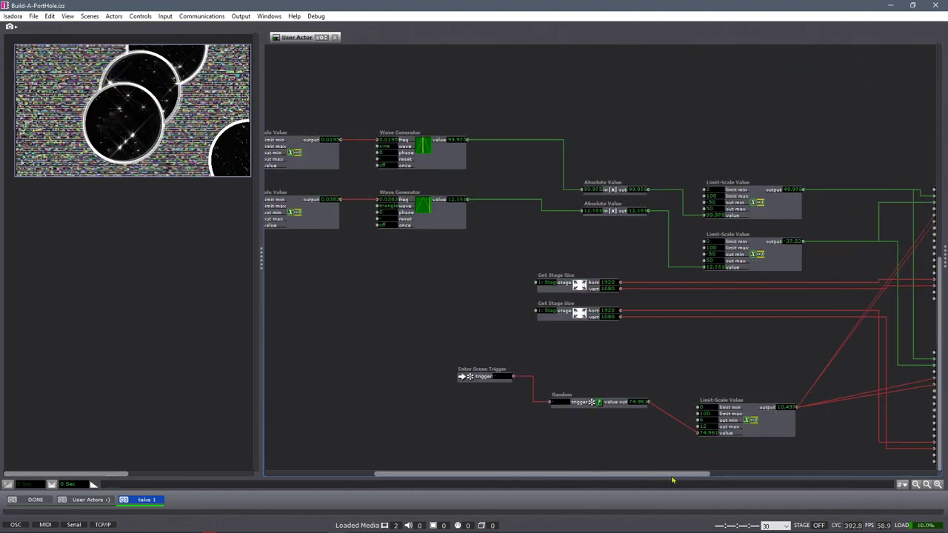
left_click(498, 378)
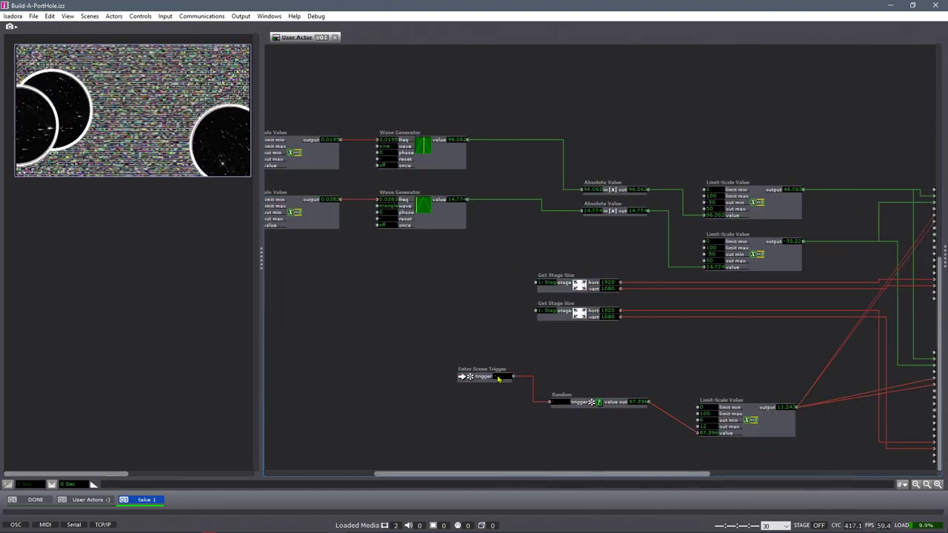
- Duplicate the Limit-Scale Value below the original and feed the Random value into the copy
left_click(498, 377)
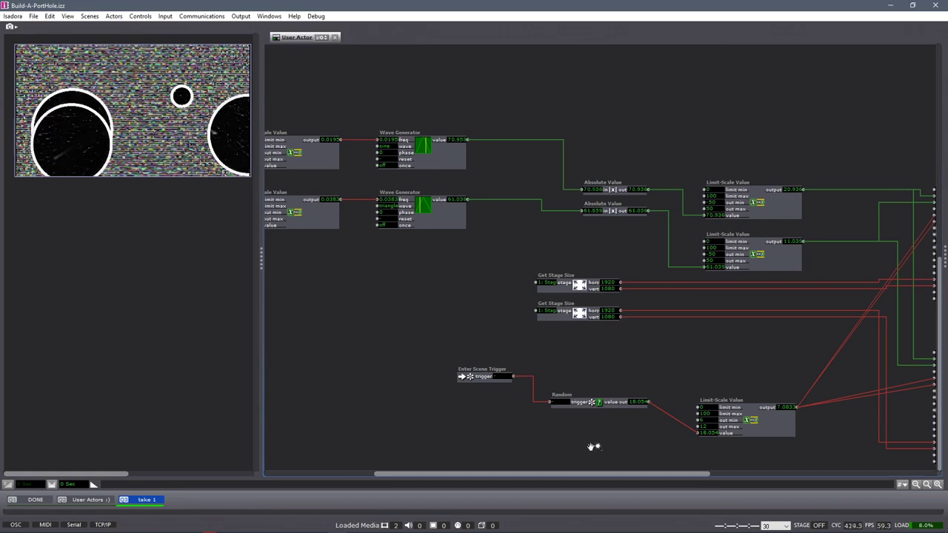
left_click_drag(595, 447, 459, 277)
left_click(633, 264)
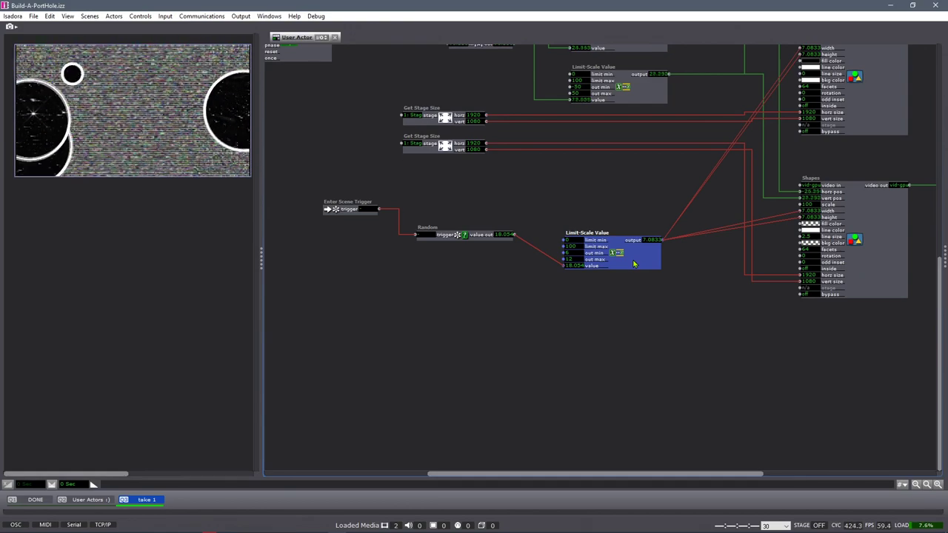
left_click_drag(634, 264, 628, 313)
left_click_drag(515, 234, 563, 324)
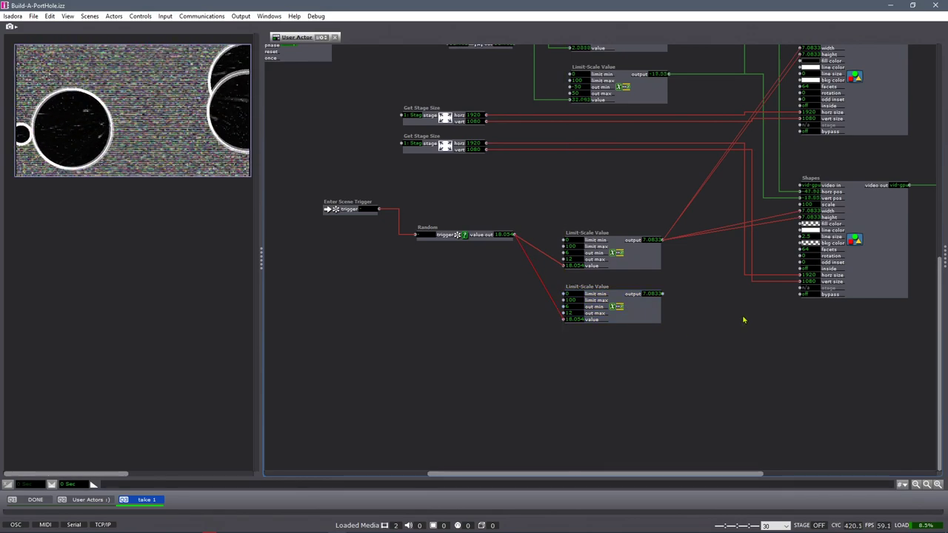
- Set the copy's output range to 0.5–2 and wire it to the Shapes line size
left_click(570, 308)
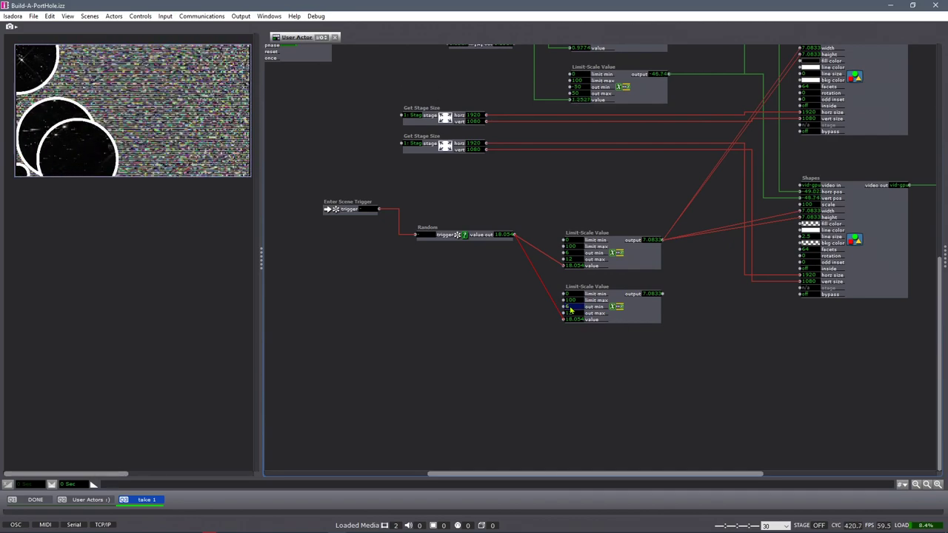
type("0.5")
key("Tab")
type("2")
key("Return")
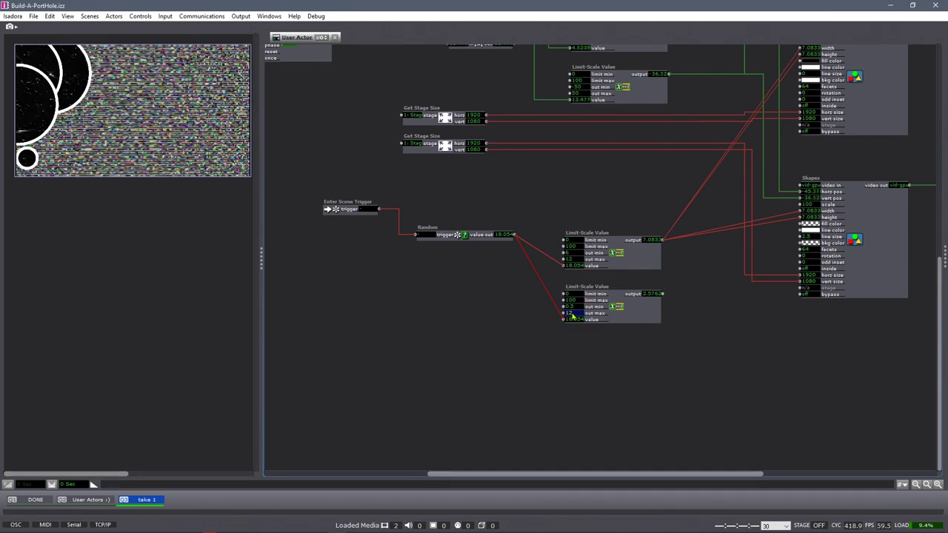
left_click_drag(663, 294, 801, 237)
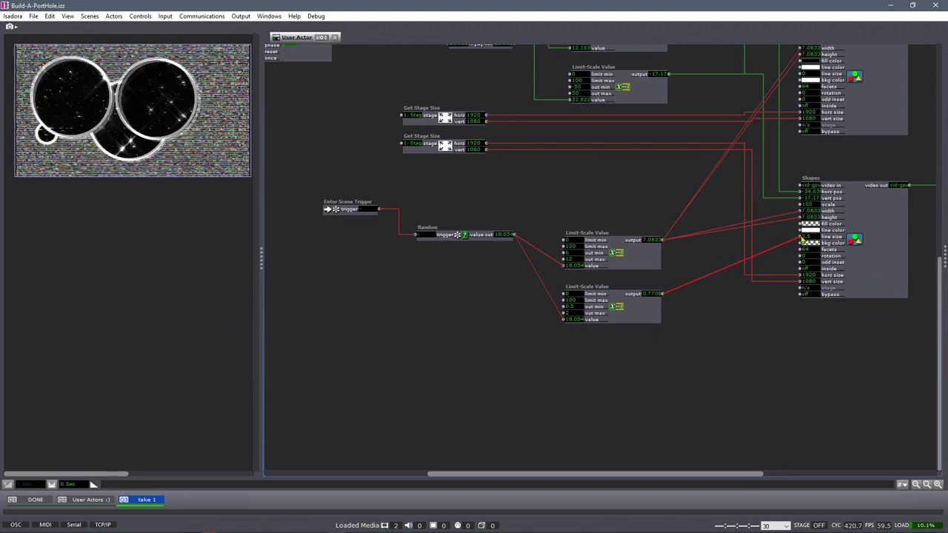
- Fire the trigger three times to test random sizes and line widths
left_click(361, 212)
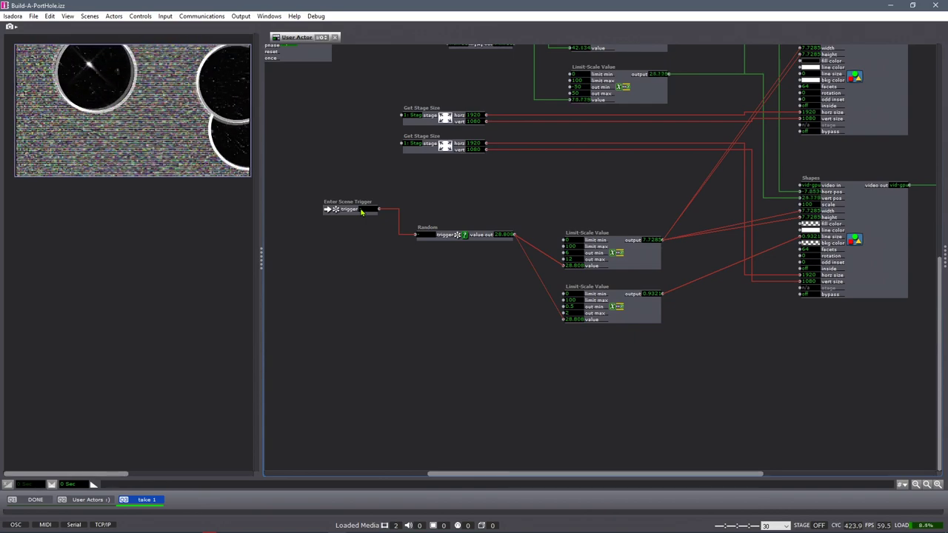
left_click(361, 212)
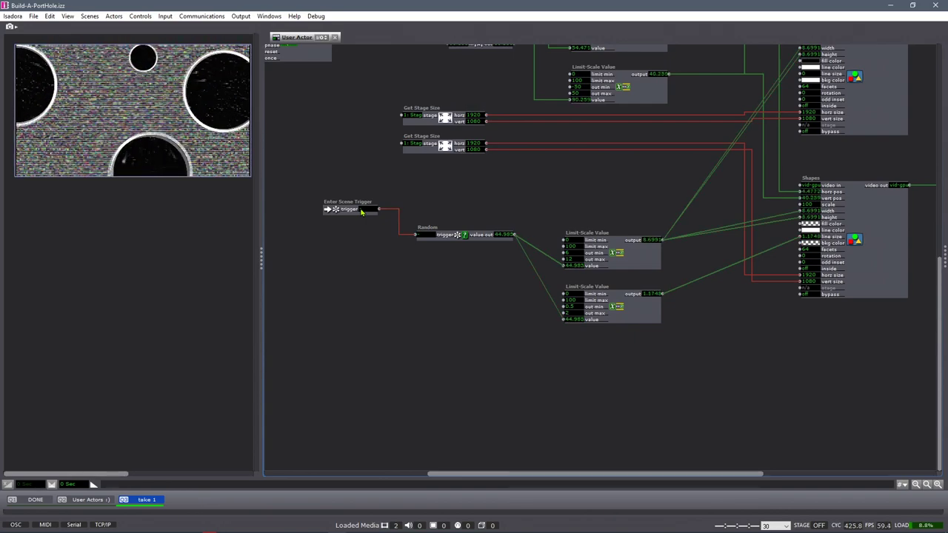
left_click(361, 211)
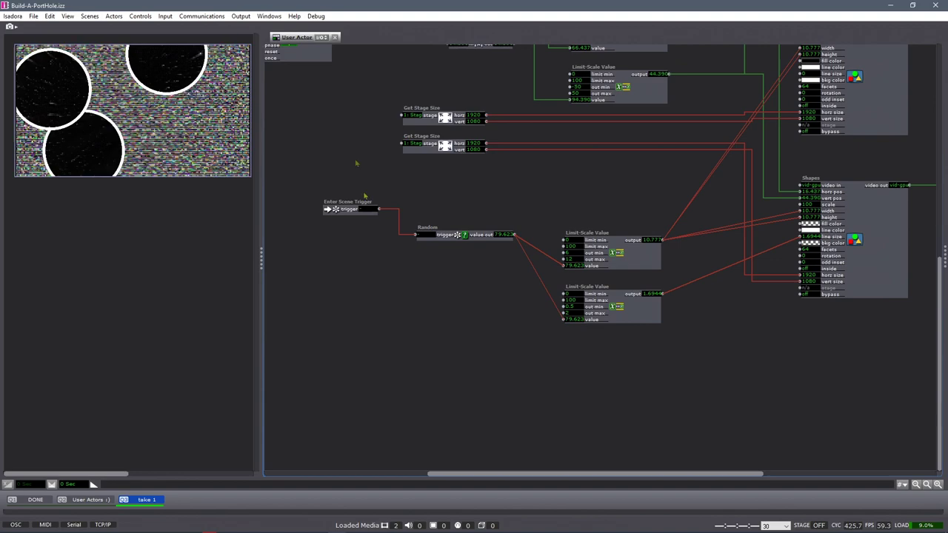
- Save & Update All, nudge the lower Projector right, then reopen the first User Actor's patch
left_click(334, 39)
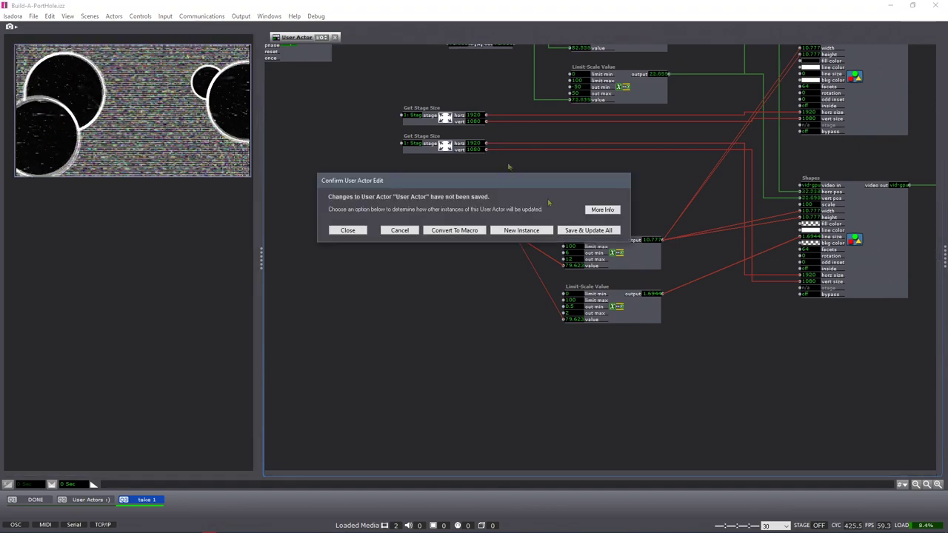
left_click(593, 228)
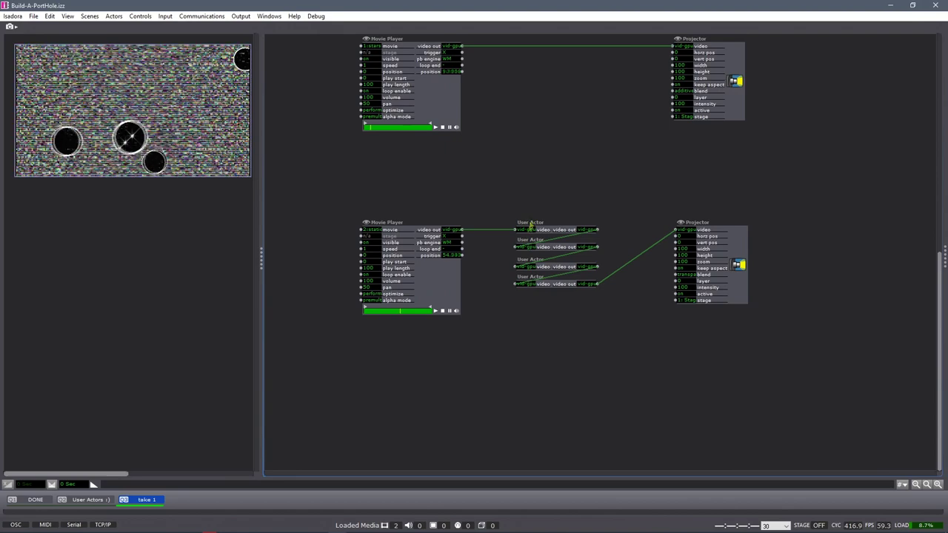
left_click_drag(733, 240, 837, 242)
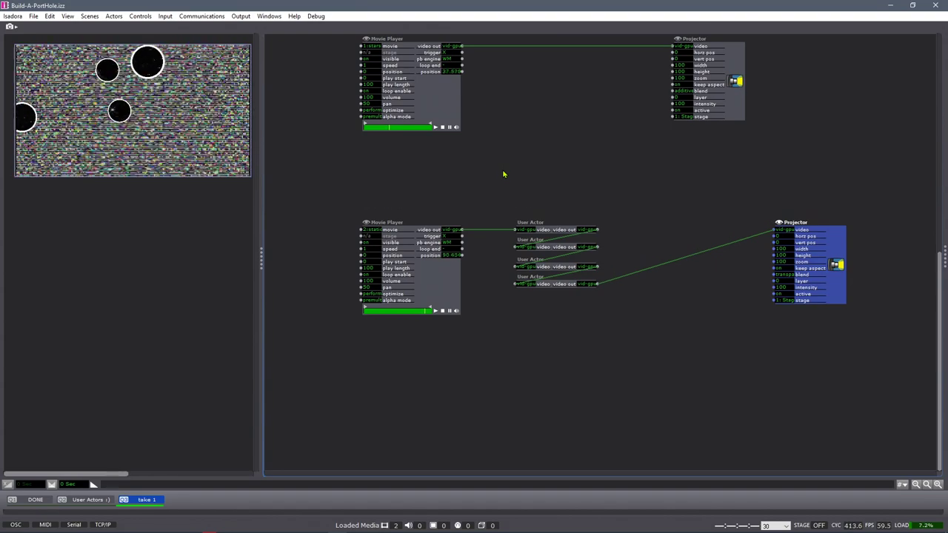
double_click(530, 226)
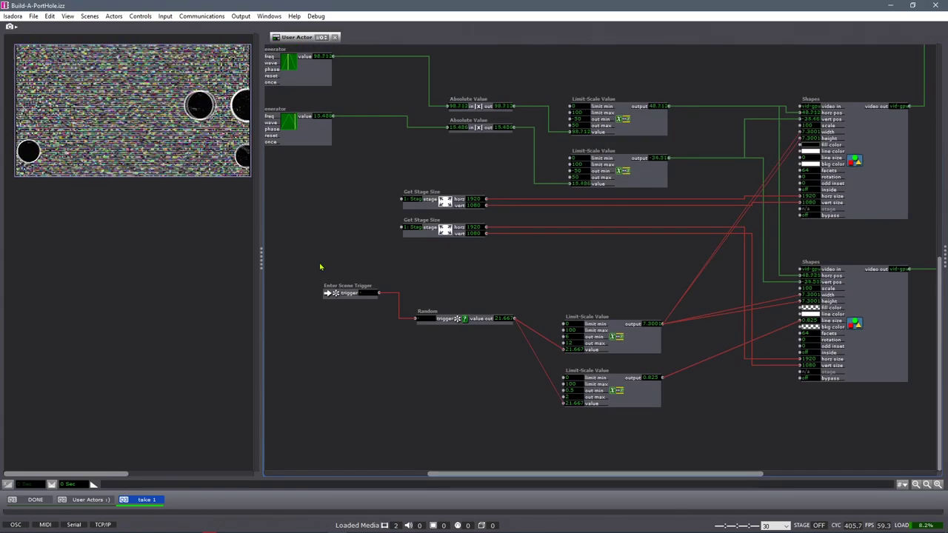
- Move the Enter Scene Trigger and Random actors lower in the patch
left_click_drag(319, 262, 602, 343)
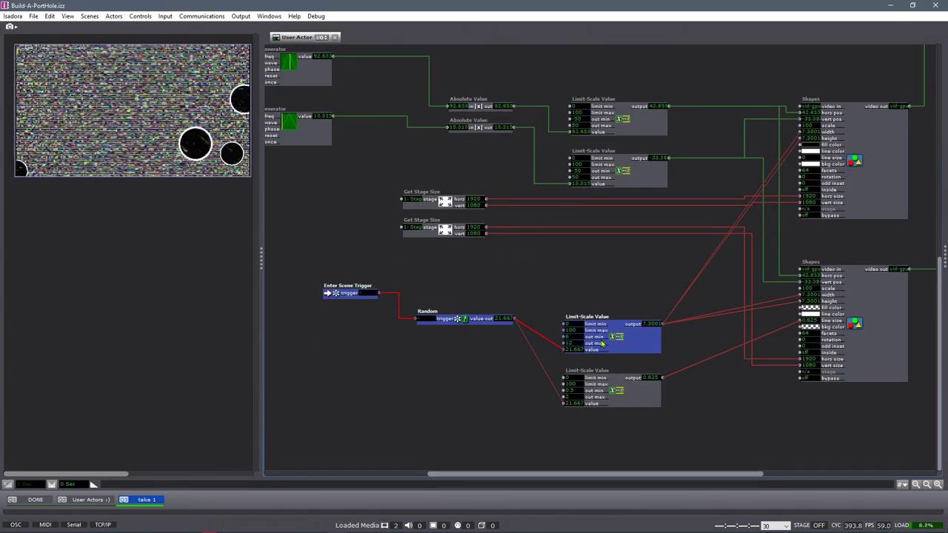
left_click_drag(318, 261, 474, 363)
left_click_drag(485, 320, 474, 388)
- Duplicate the trigger, Random and line-size Limit-Scale Value chain and place the copies up and left
left_click_drag(603, 433, 319, 360)
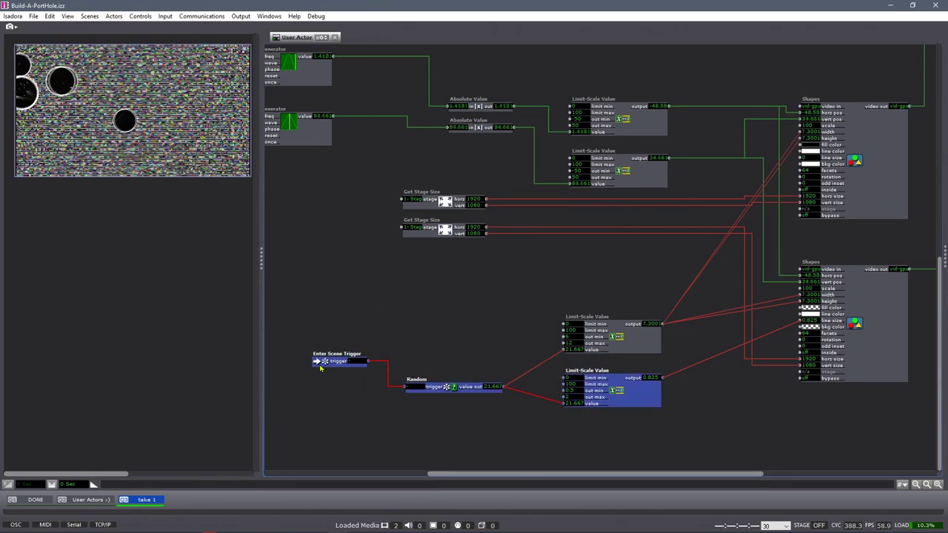
key("ctrl+d")
left_click_drag(628, 412, 603, 294)
left_click(360, 179)
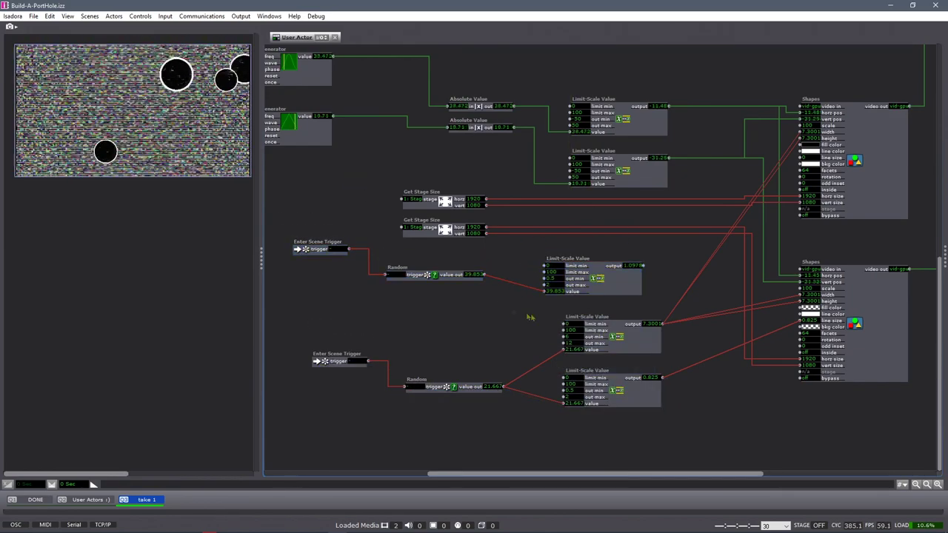
left_click_drag(631, 240, 283, 296)
left_click_drag(601, 274, 445, 278)
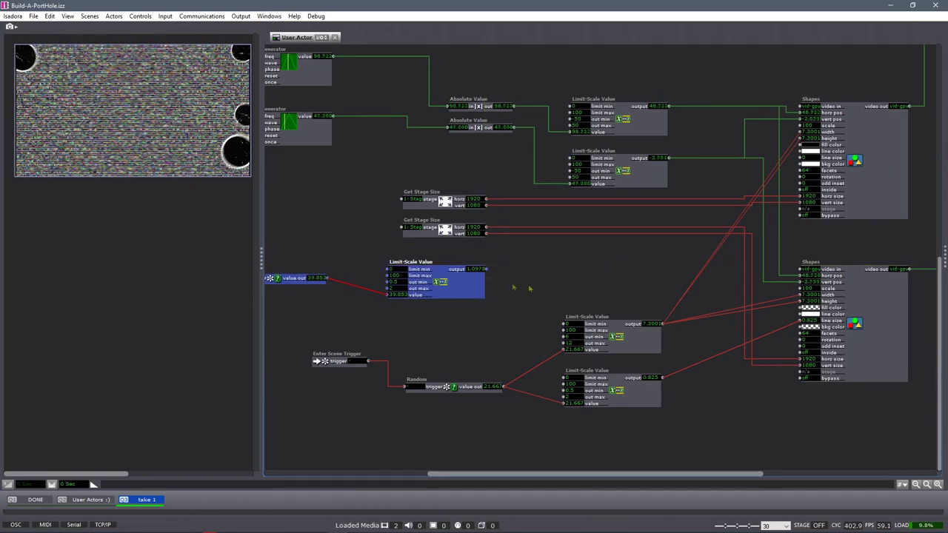
left_click(510, 278)
double_click(511, 278)
- Add a Color Maker HSBA actor via the 'color' search
type("color")
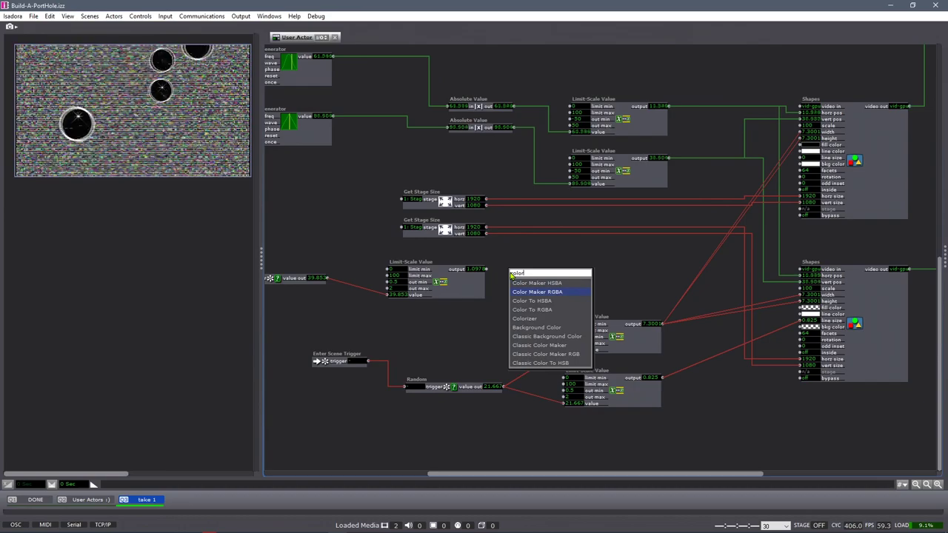
key("Return")
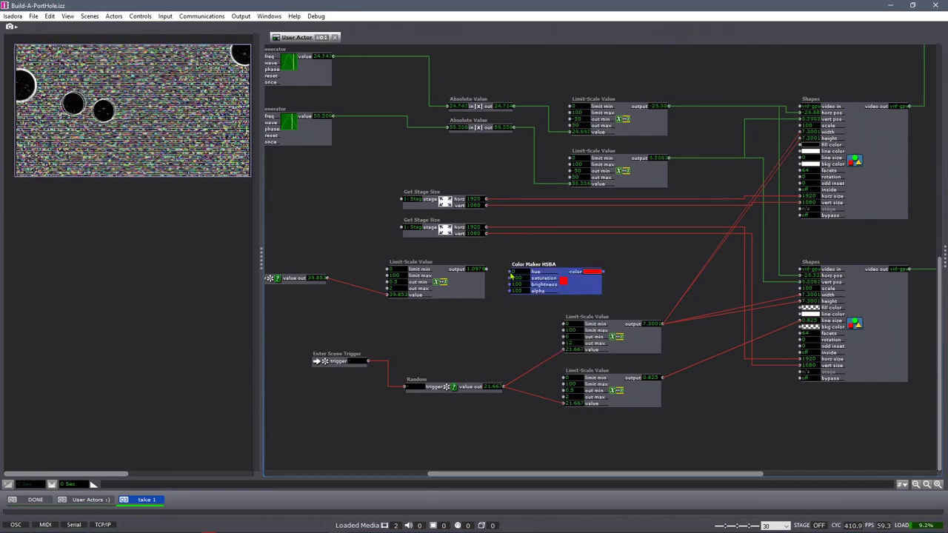
left_click_drag(558, 290, 558, 288)
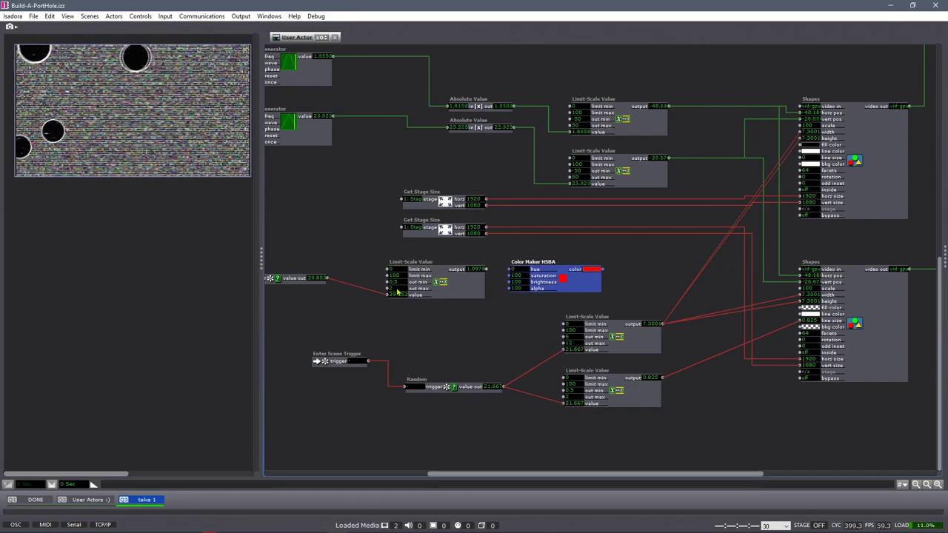
- Set the hue range maximum to 360 and connect the colour output to the ring's line colour
left_click(511, 269)
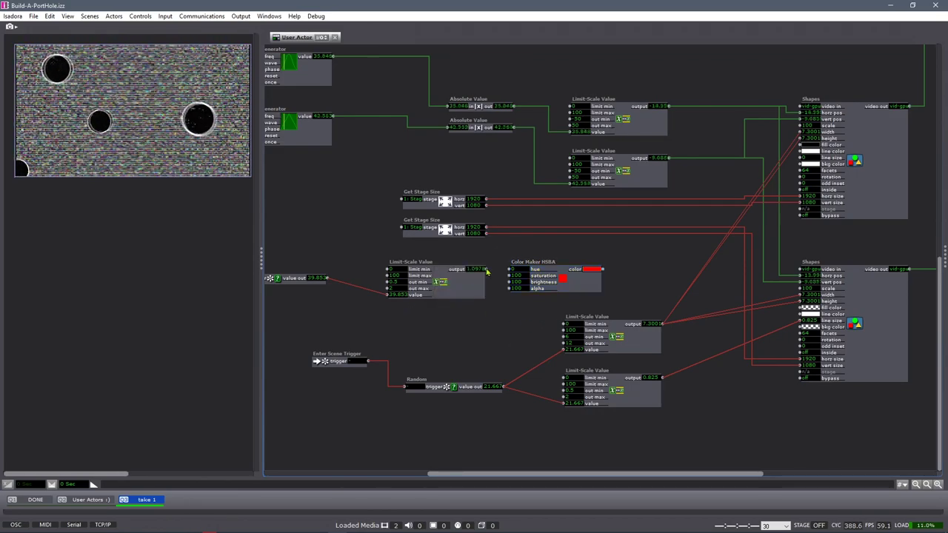
left_click(396, 285)
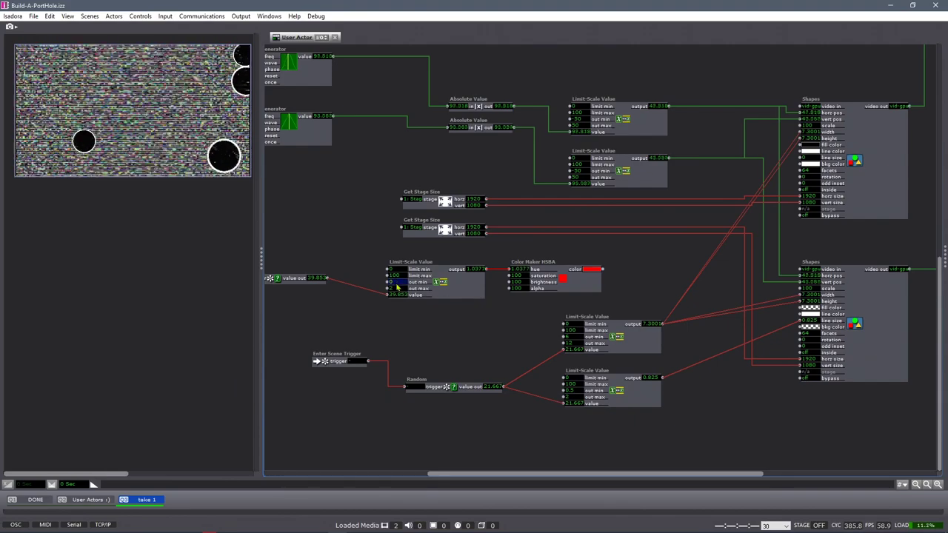
left_click(398, 290)
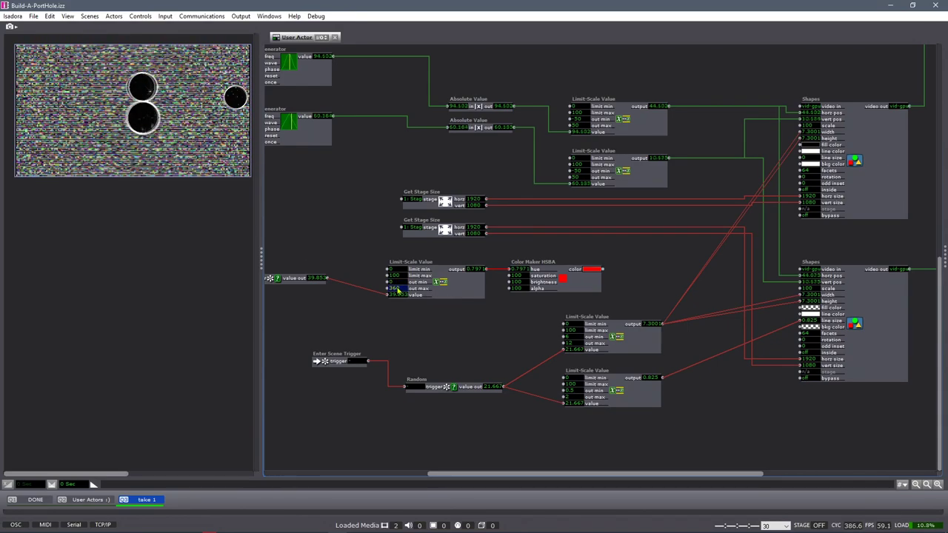
type("360")
key("Return")
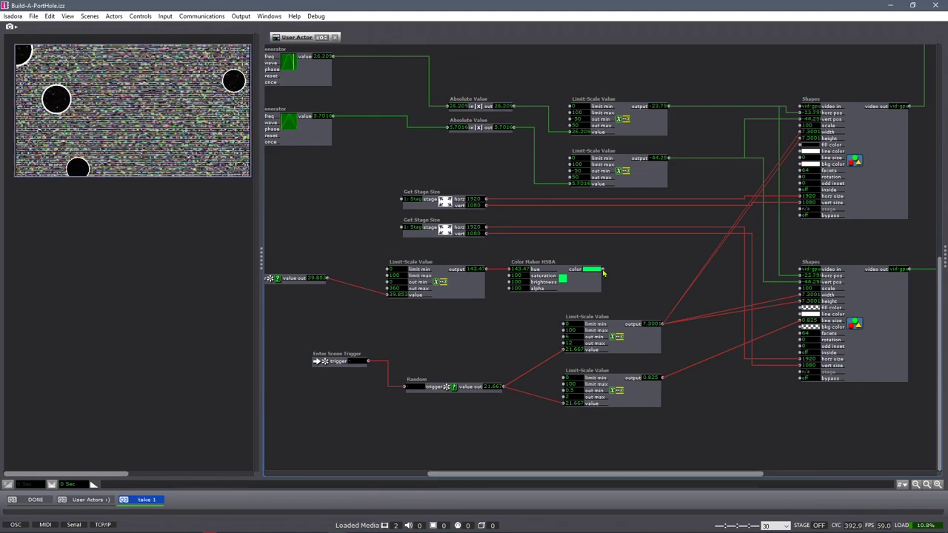
left_click_drag(603, 273, 799, 317)
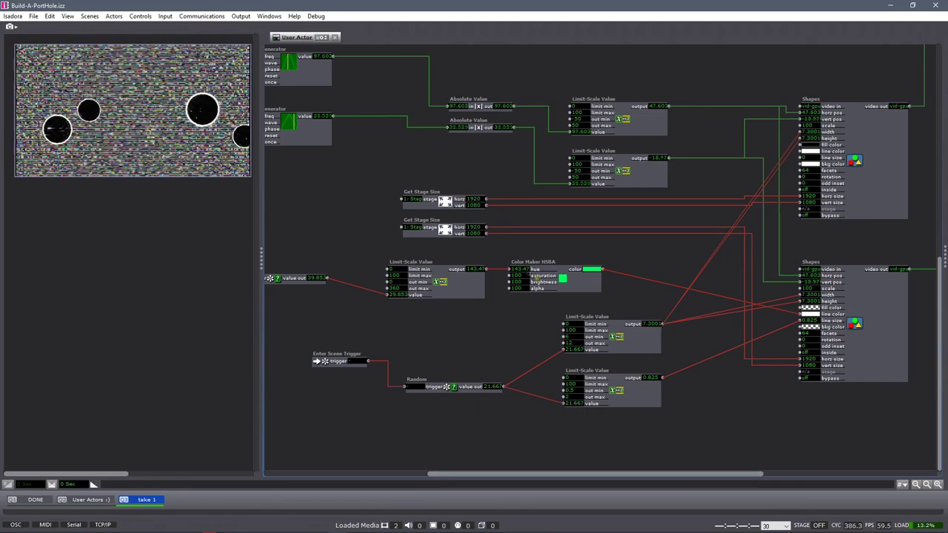
- Set the Color Maker saturation to 80
mouse_move(524, 279)
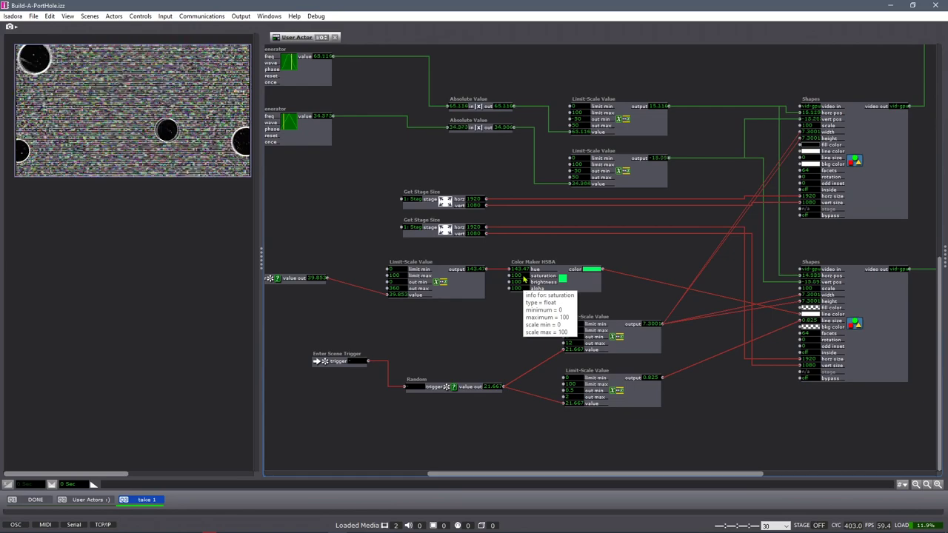
left_click(518, 276)
type("80")
key("Return")
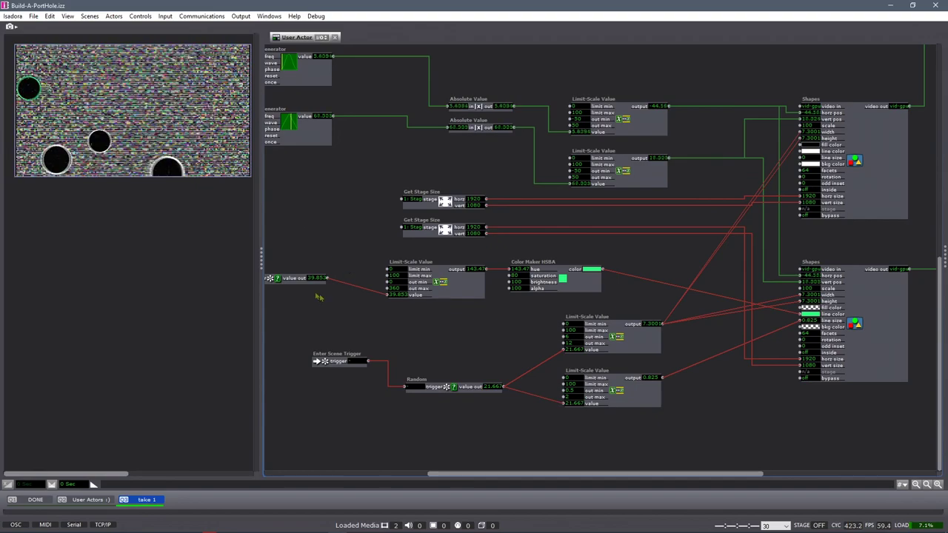
left_click_drag(443, 480, 380, 482)
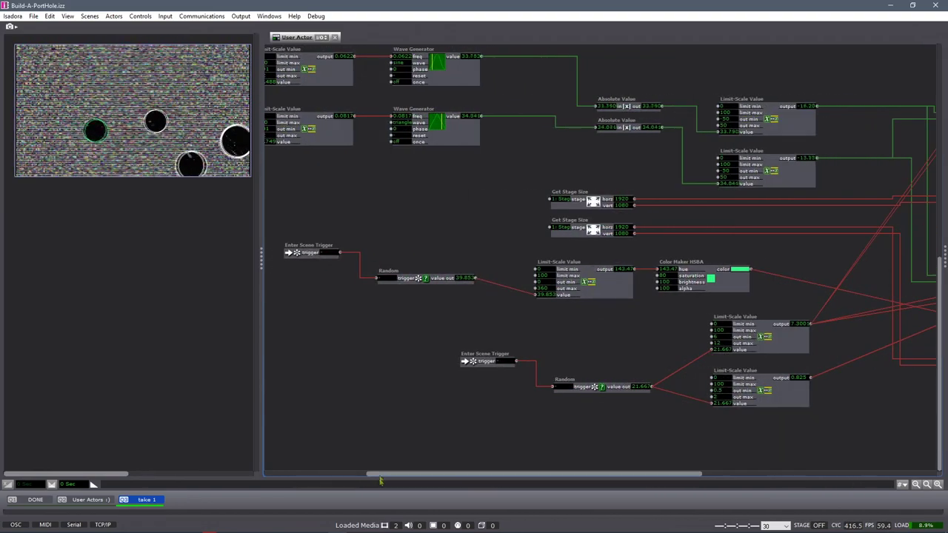
- Fire the Enter Scene Trigger five times to test random ring colours
left_click(332, 254)
left_click(332, 254)
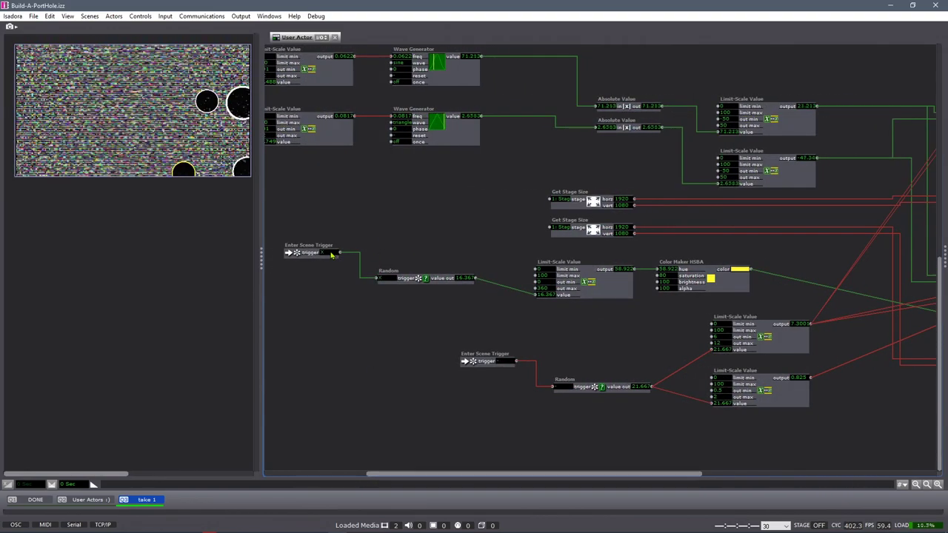
left_click(332, 254)
left_click(331, 254)
left_click(332, 254)
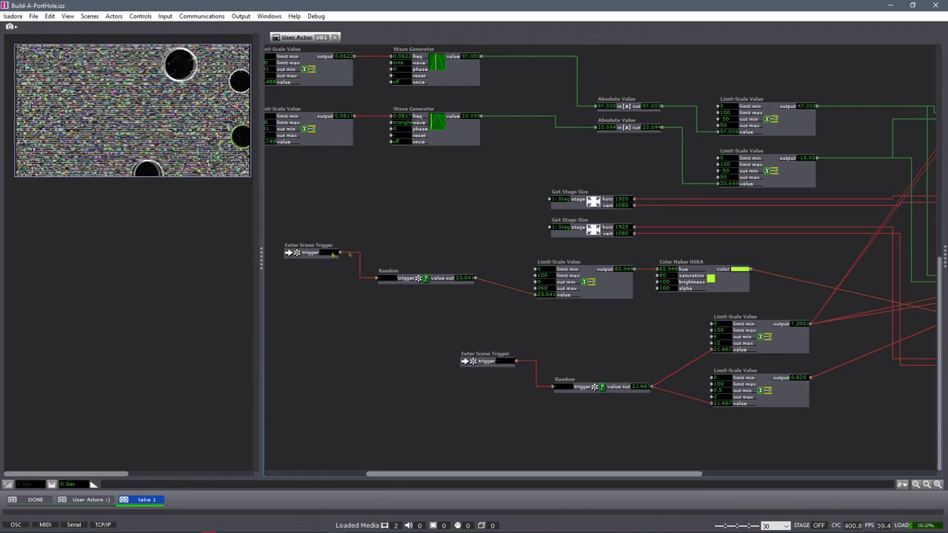
- Lower the saturation to 60 and close the User Actor editor
left_click(664, 275)
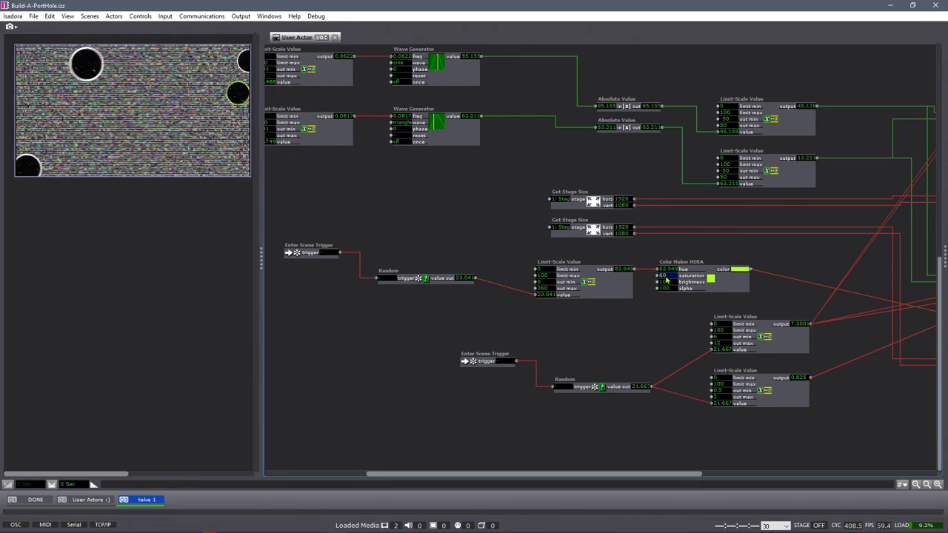
key("Return")
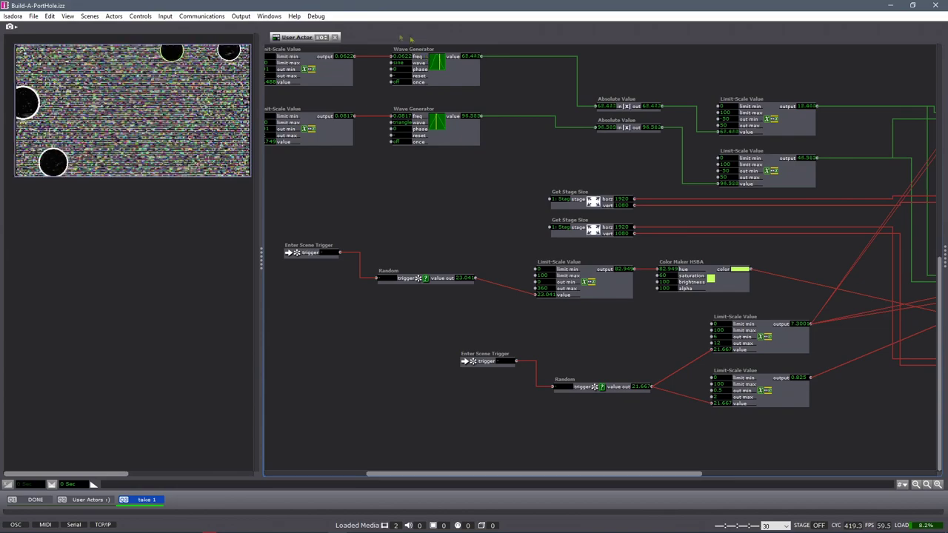
left_click(335, 37)
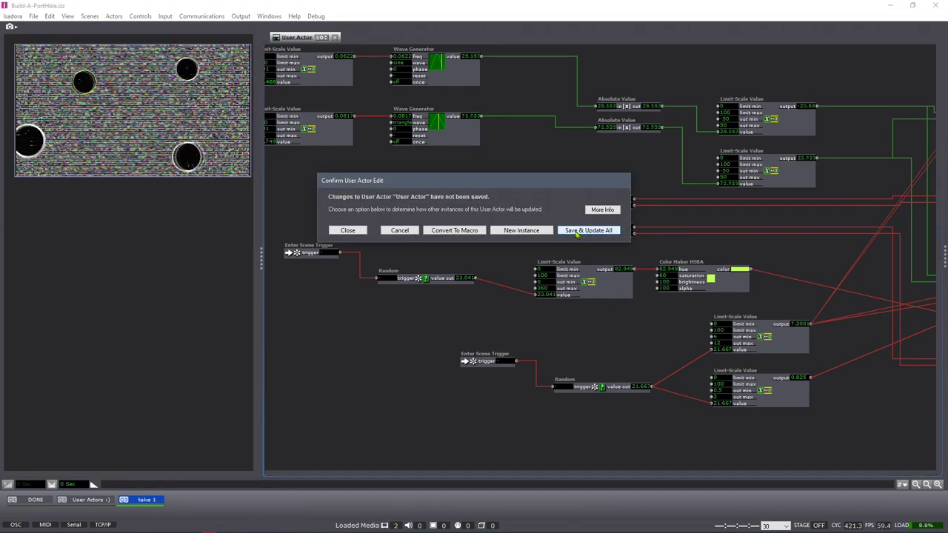
- Save & Update All, then Alt-drag a copy of the four User Actors below the originals
left_click(577, 231)
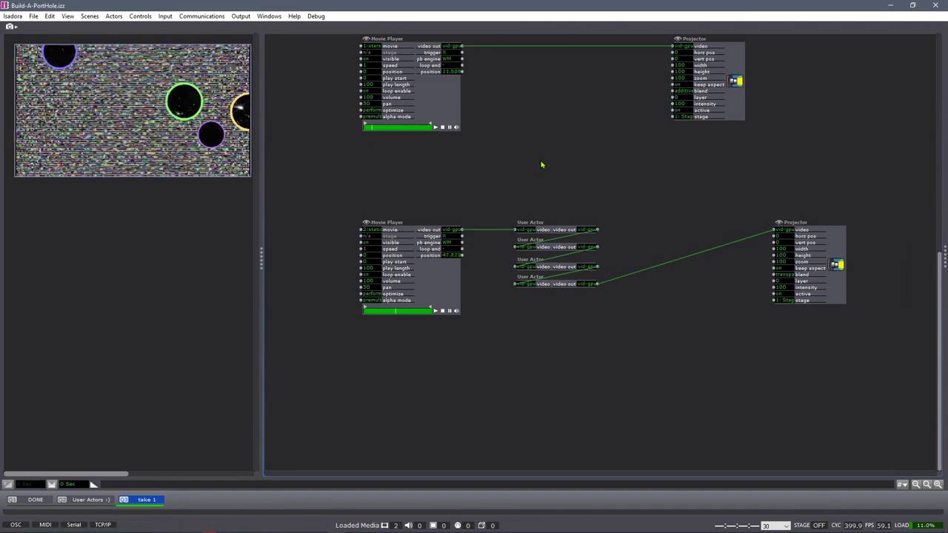
left_click_drag(516, 201, 573, 334)
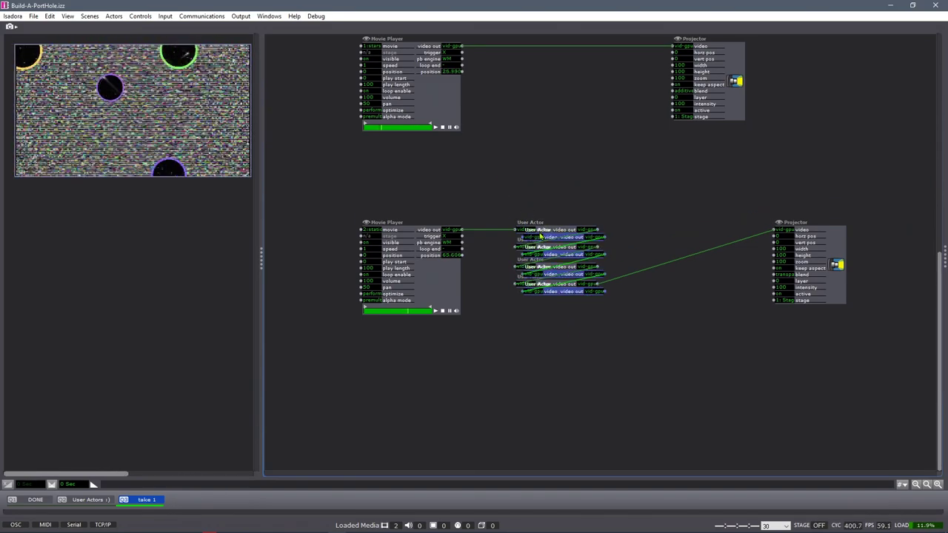
left_click_drag(532, 226, 531, 303)
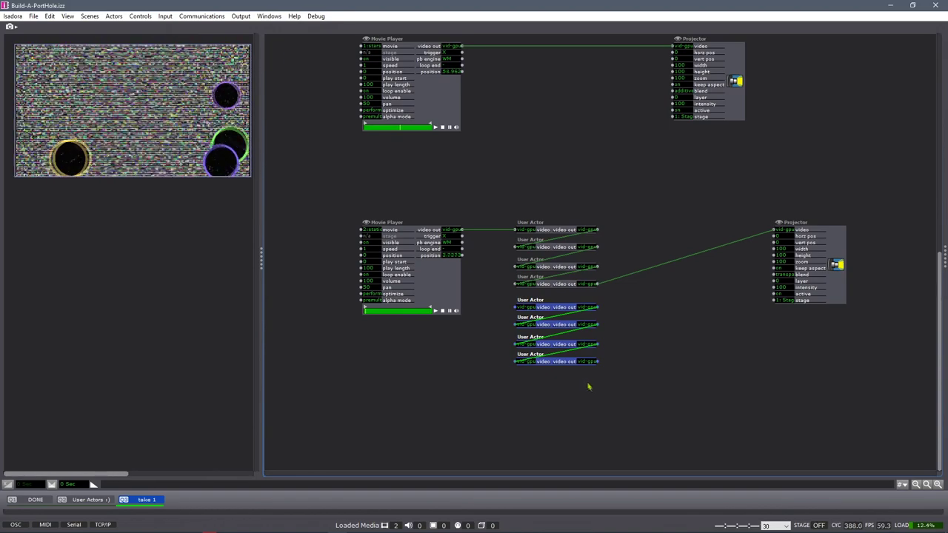
- Duplicate the User Actors with Ctrl+D into two columns totalling 24
key("ctrl+d")
left_click_drag(538, 311, 530, 384)
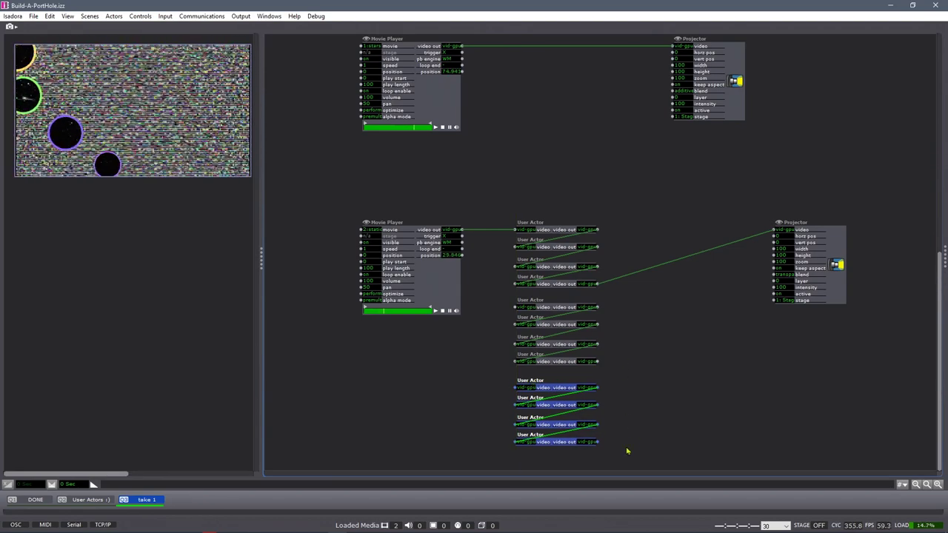
left_click_drag(628, 448, 680, 230)
key("ctrl+d")
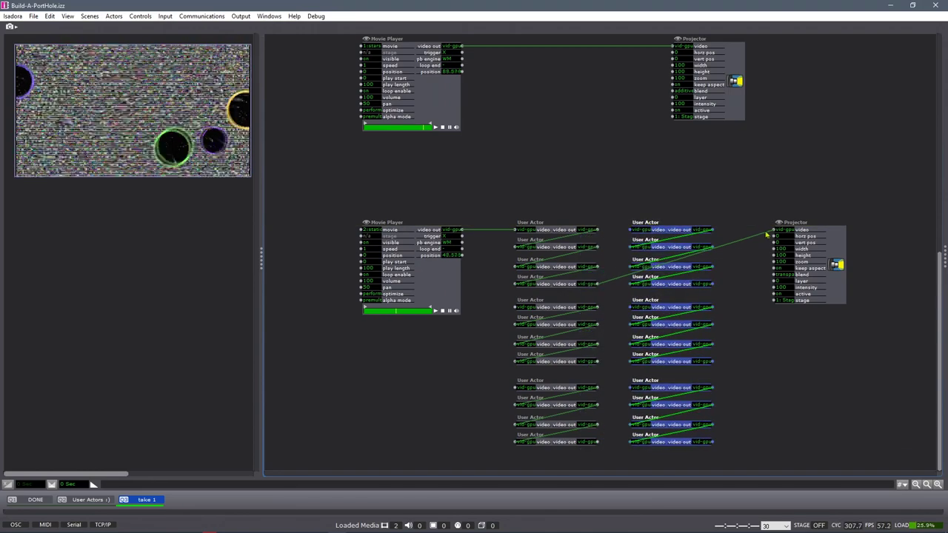
left_click(755, 286)
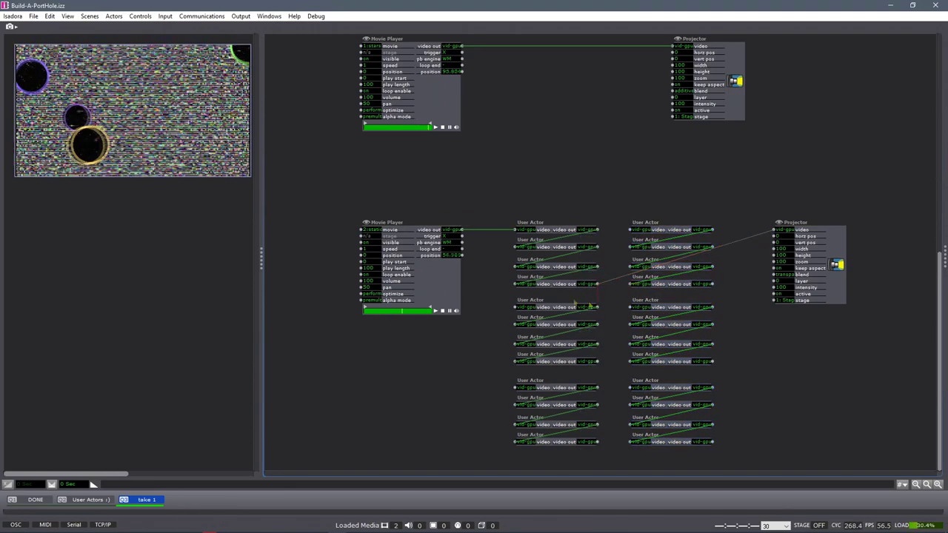
- Chain every User Actor's video output into the next, ending at the Projector's video input
left_click_drag(597, 284, 516, 307)
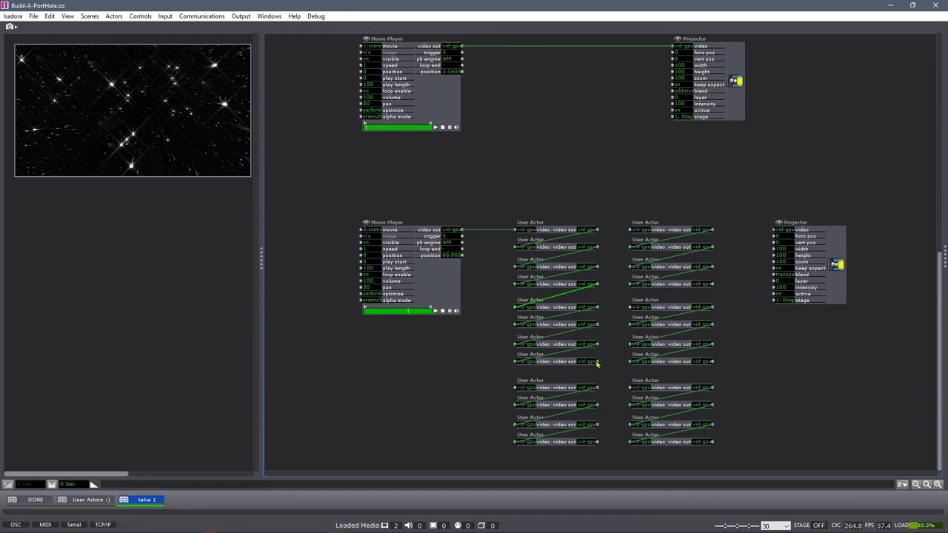
left_click_drag(597, 360, 515, 387)
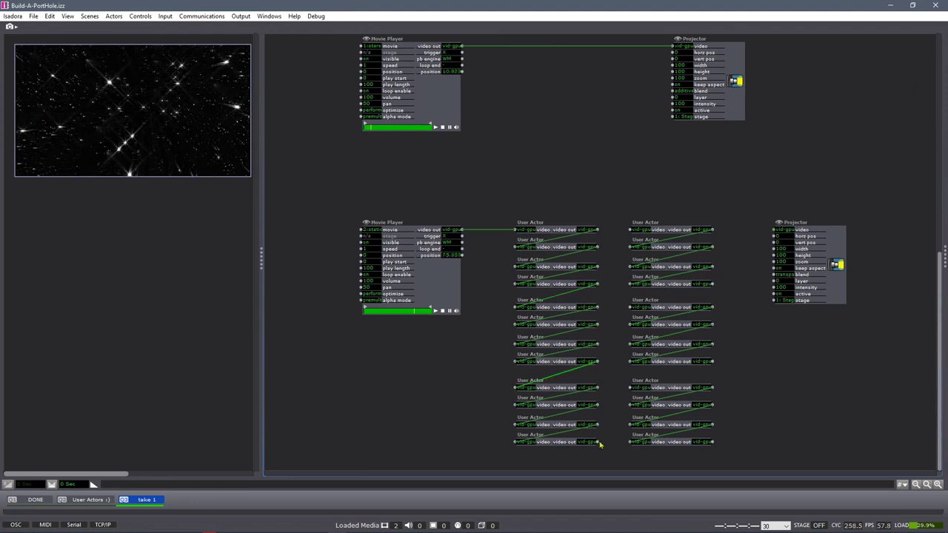
left_click_drag(598, 442, 630, 231)
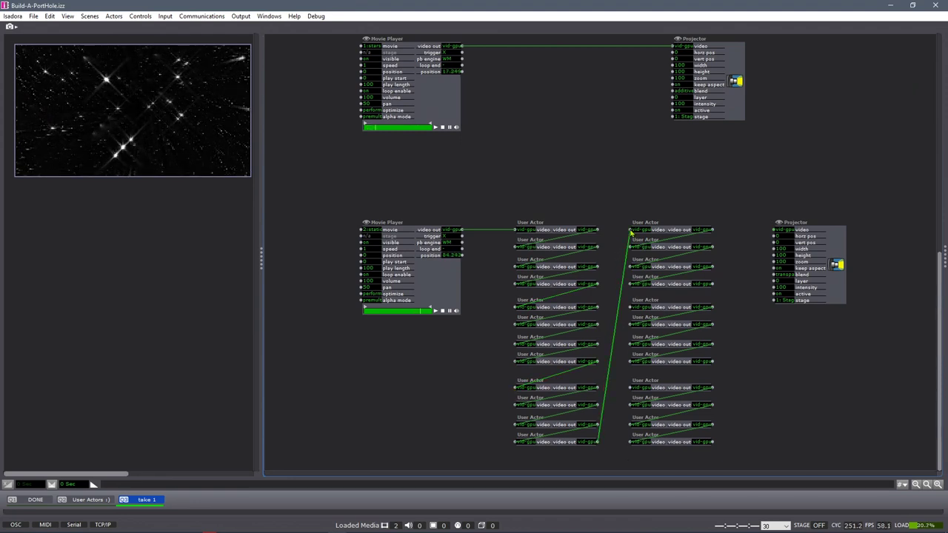
left_click_drag(713, 285, 630, 306)
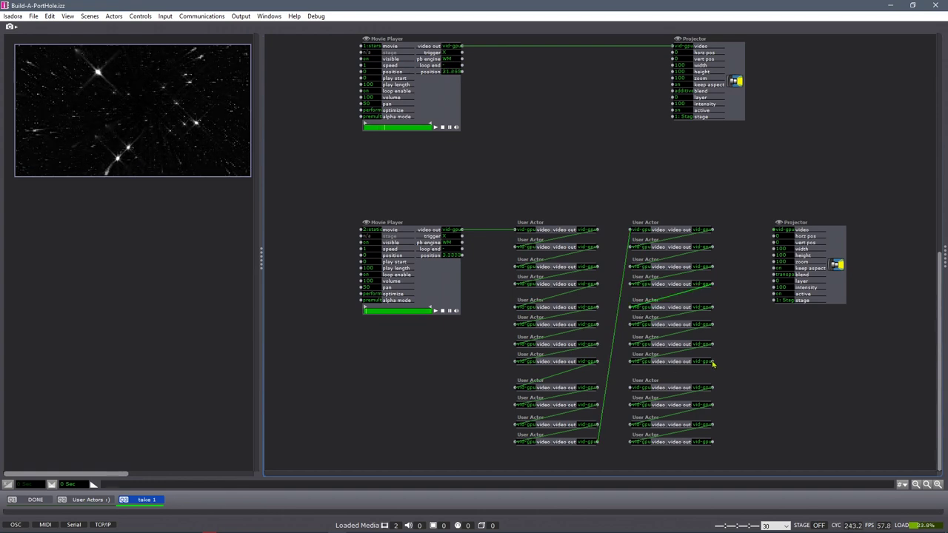
left_click_drag(713, 363, 631, 387)
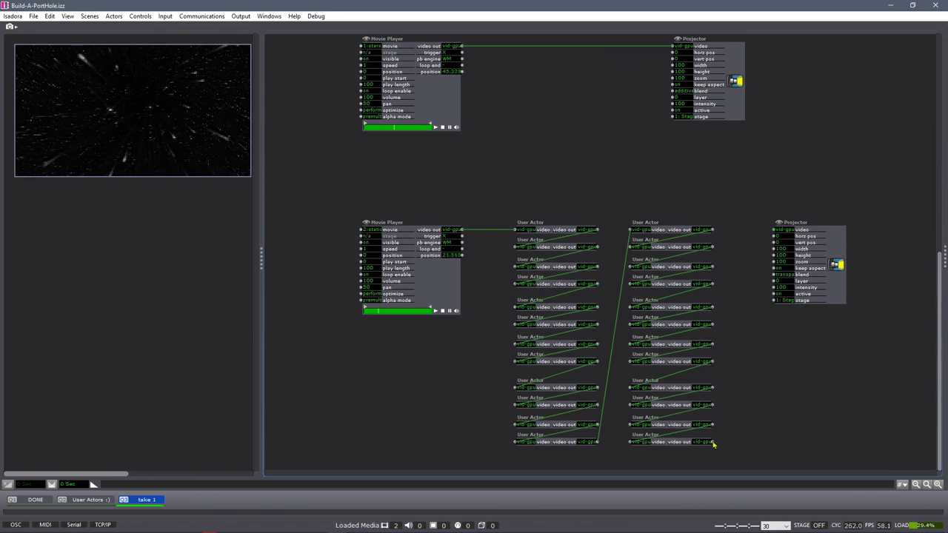
left_click_drag(714, 442, 724, 445)
left_click_drag(728, 409, 774, 230)
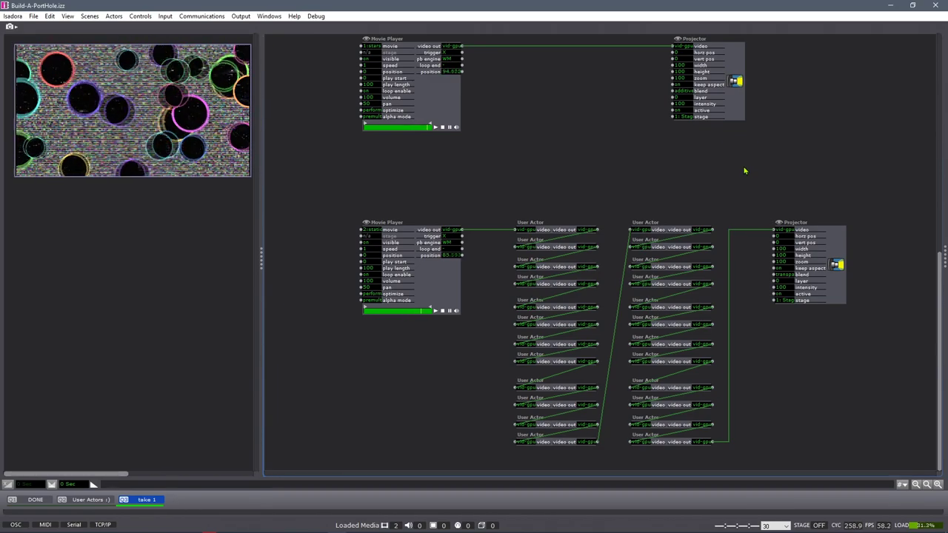
key("ctrl+g")
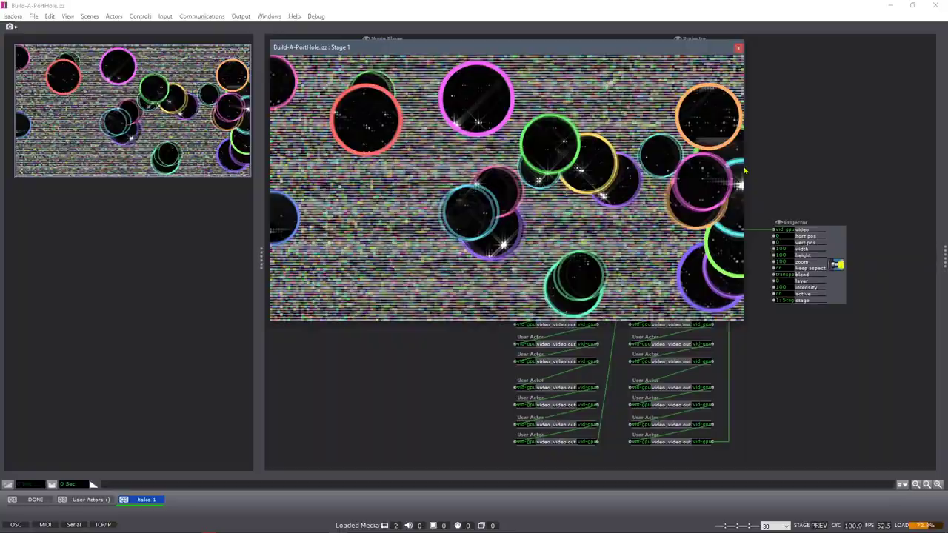
left_click_drag(649, 51, 782, 86)
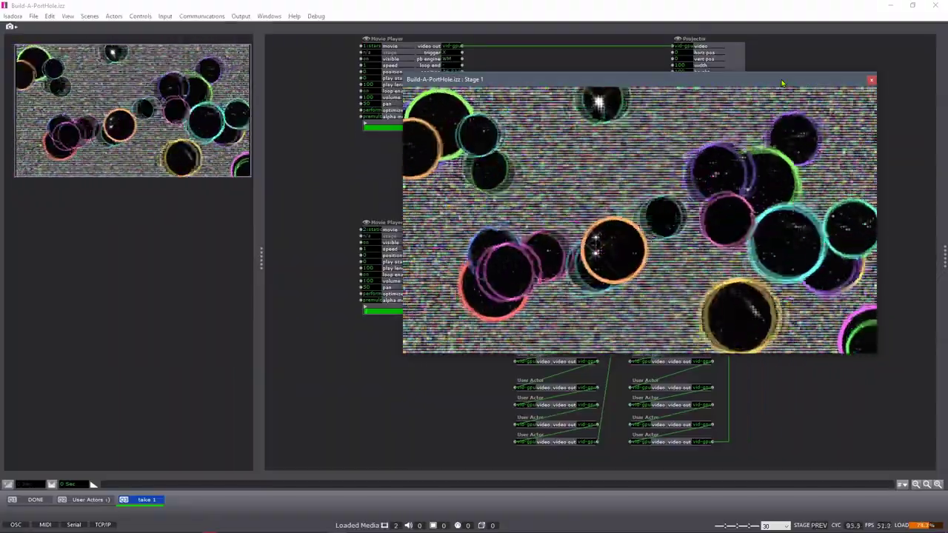
key("ctrl+g")
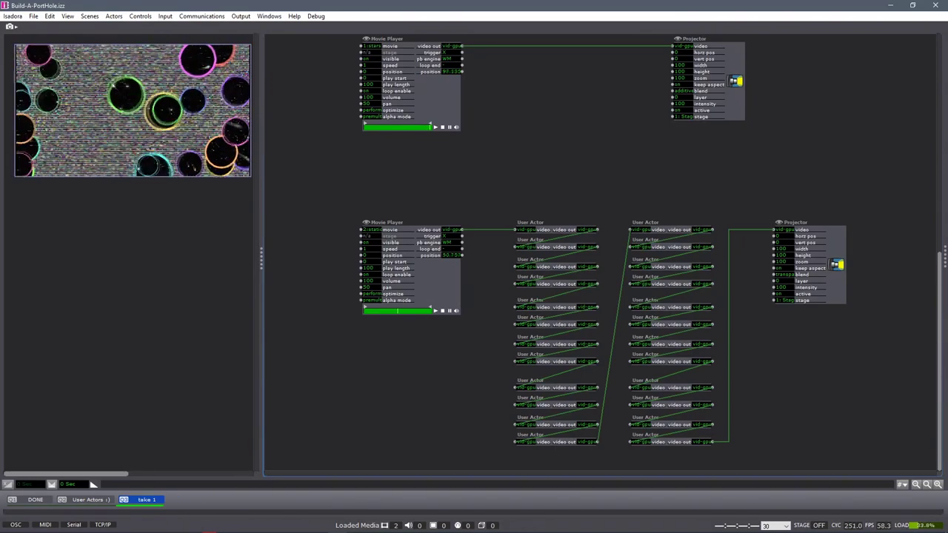
left_click(41, 502)
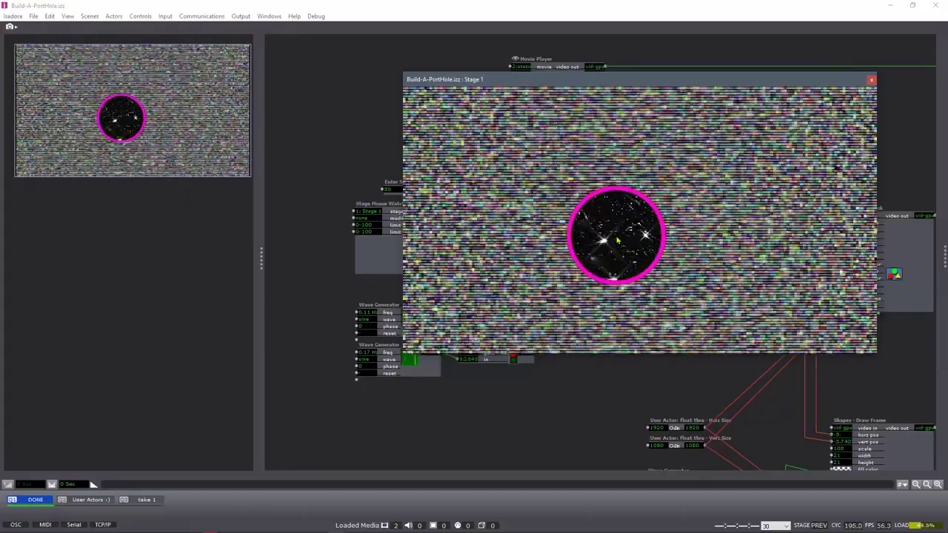
key("ctrl+g")
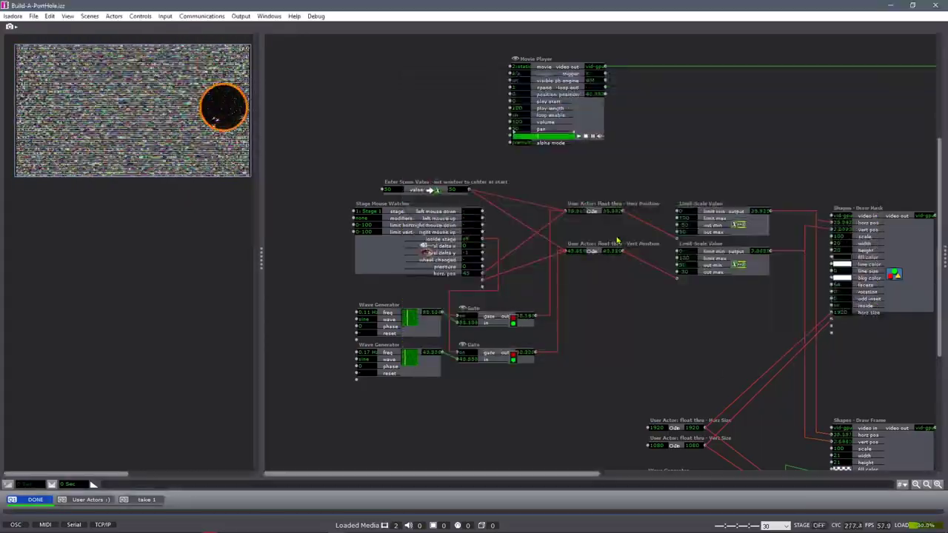
left_click(133, 502)
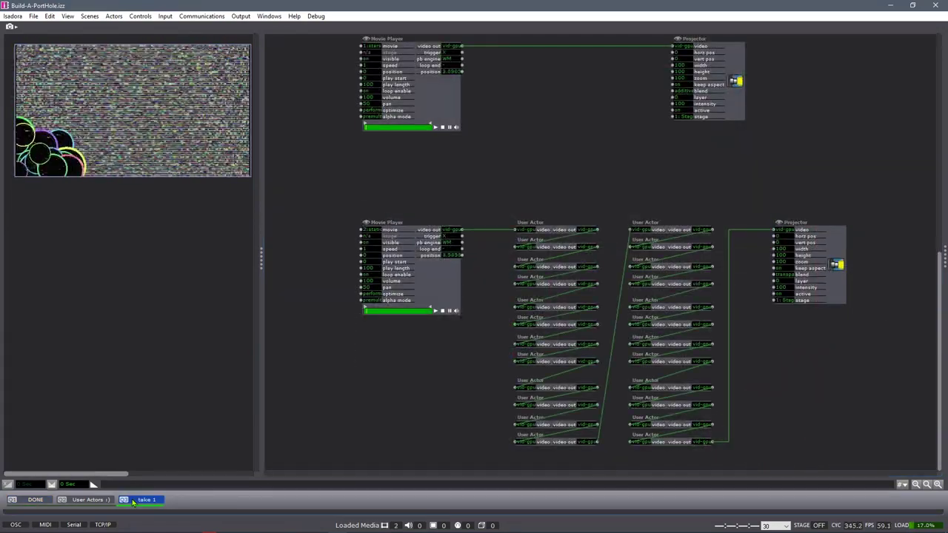